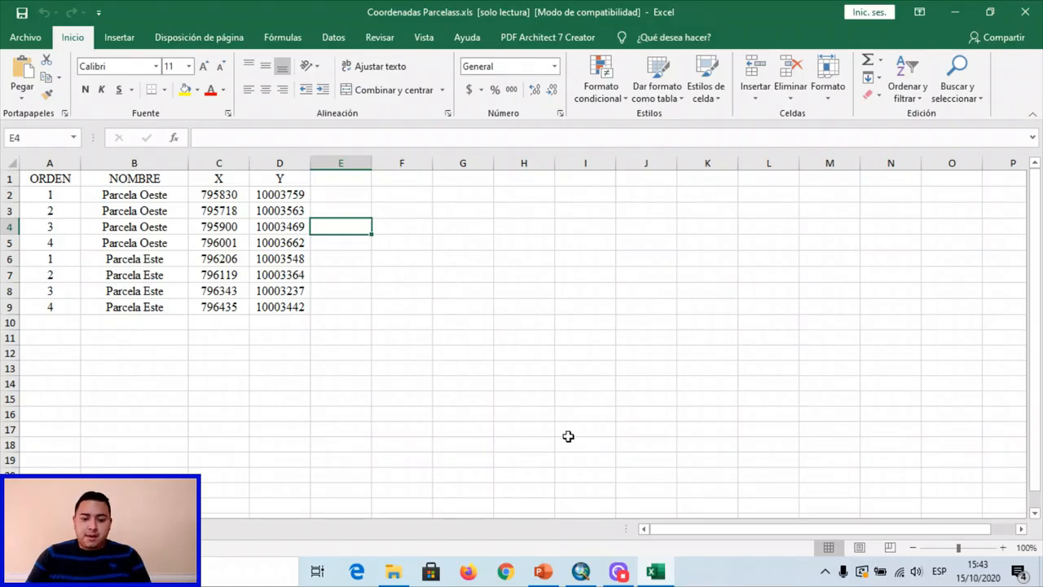
Switch to ArcMap and create a new toolbox in the connected project folder from the Catalog
click(580, 572)
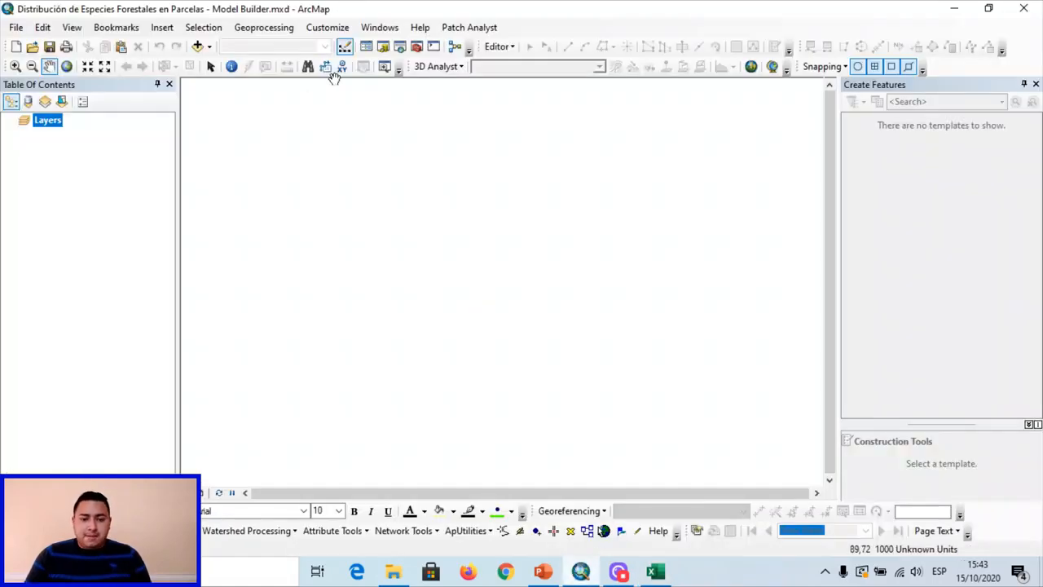
click(384, 48)
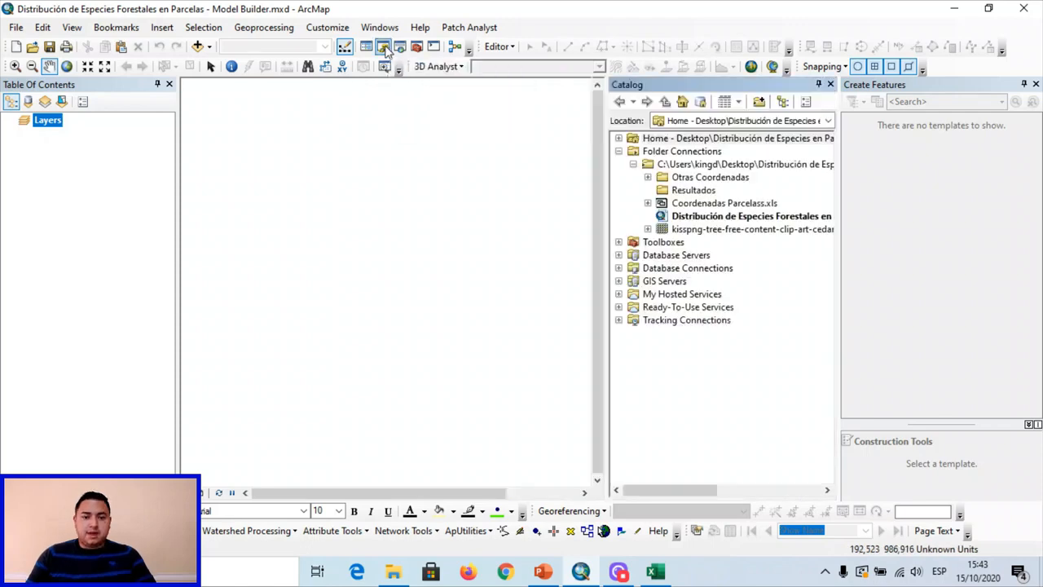
click(755, 164)
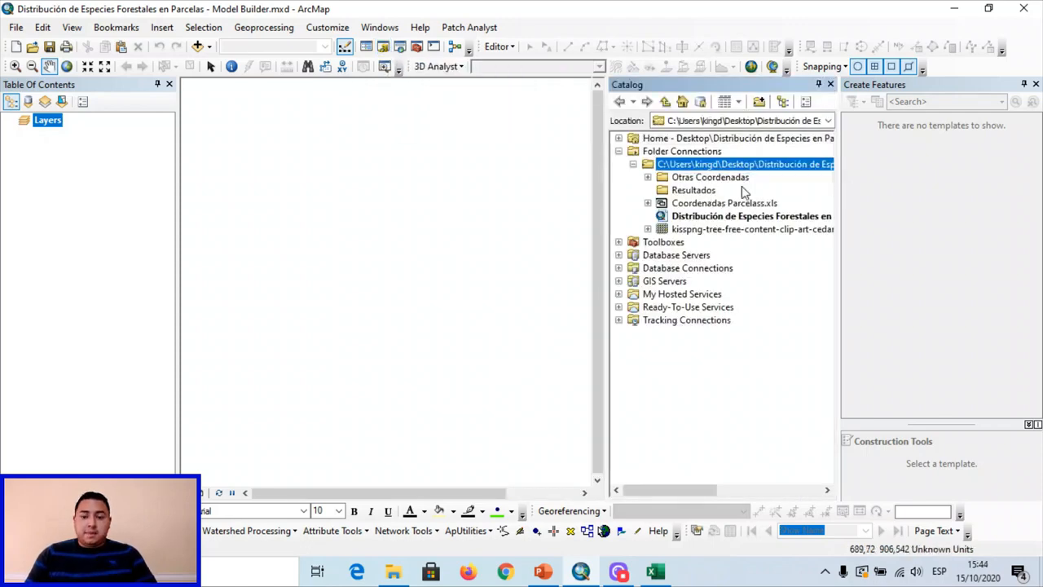
right_click(697, 167)
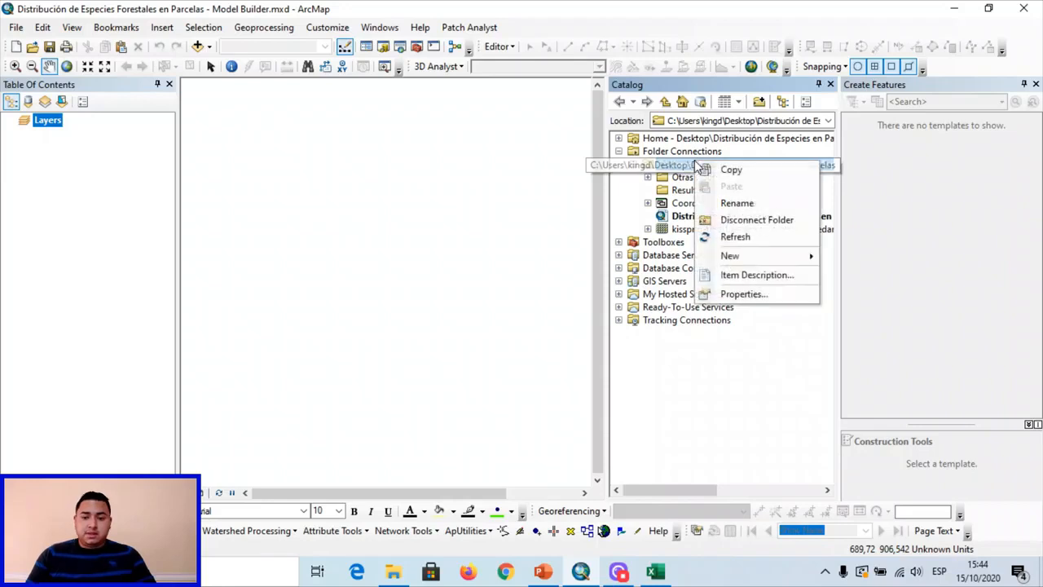
mouse_move(757, 256)
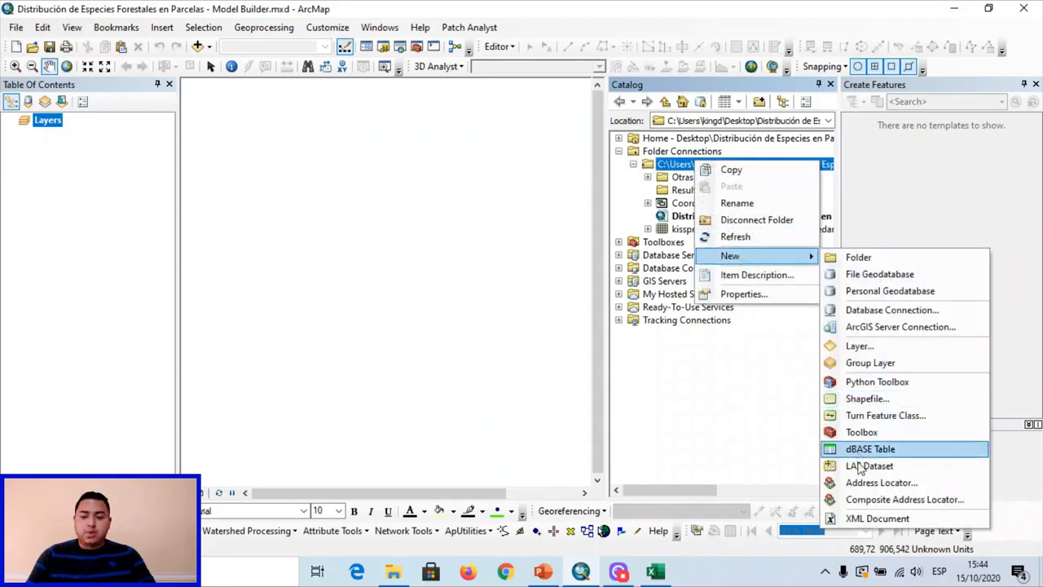
click(866, 427)
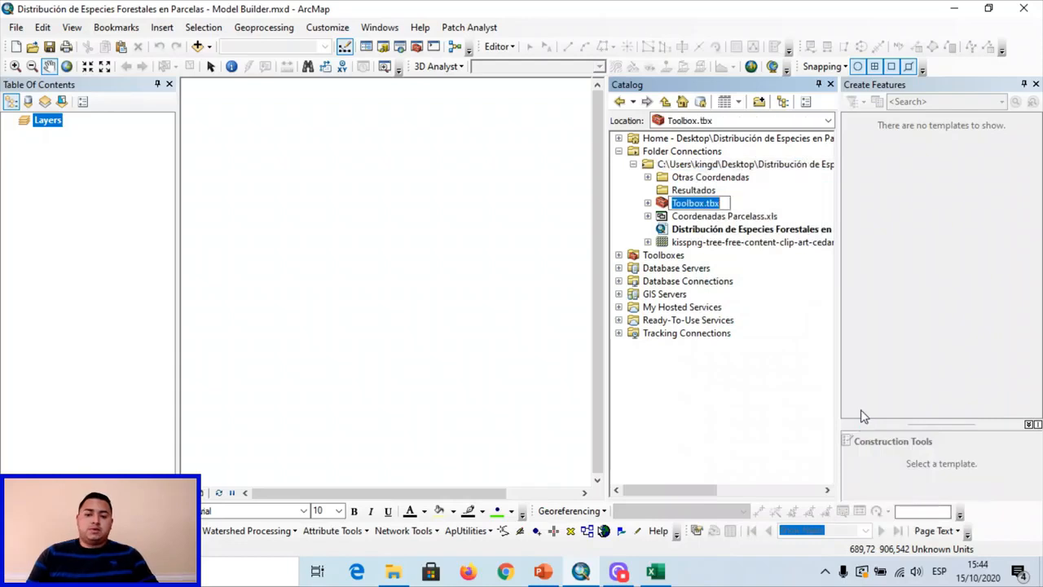
Name the new toolbox Distribucion
text(Modelo)
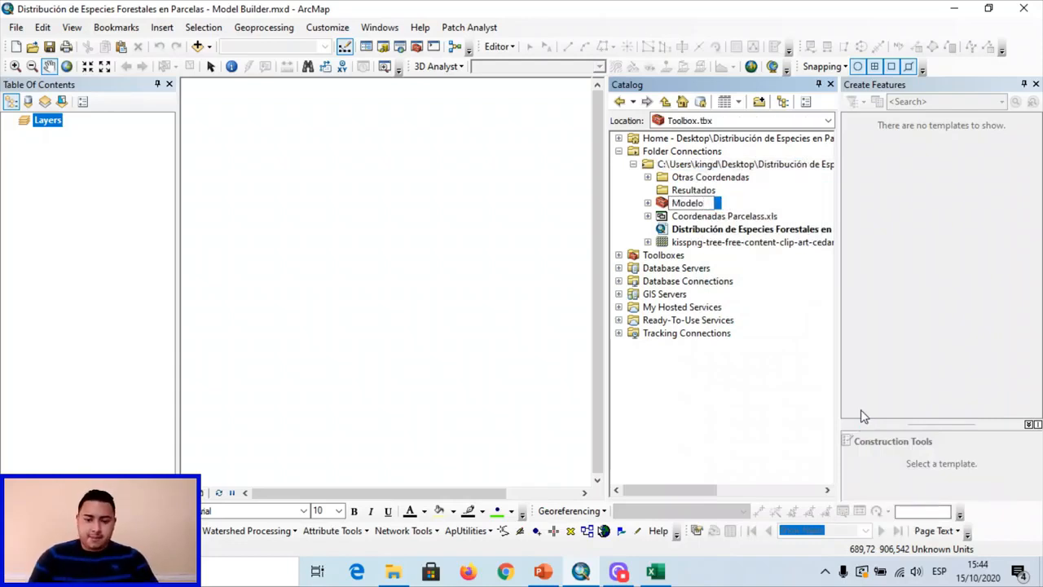
key(BackSpace)
key(BackSpace)
text(Distribucion)
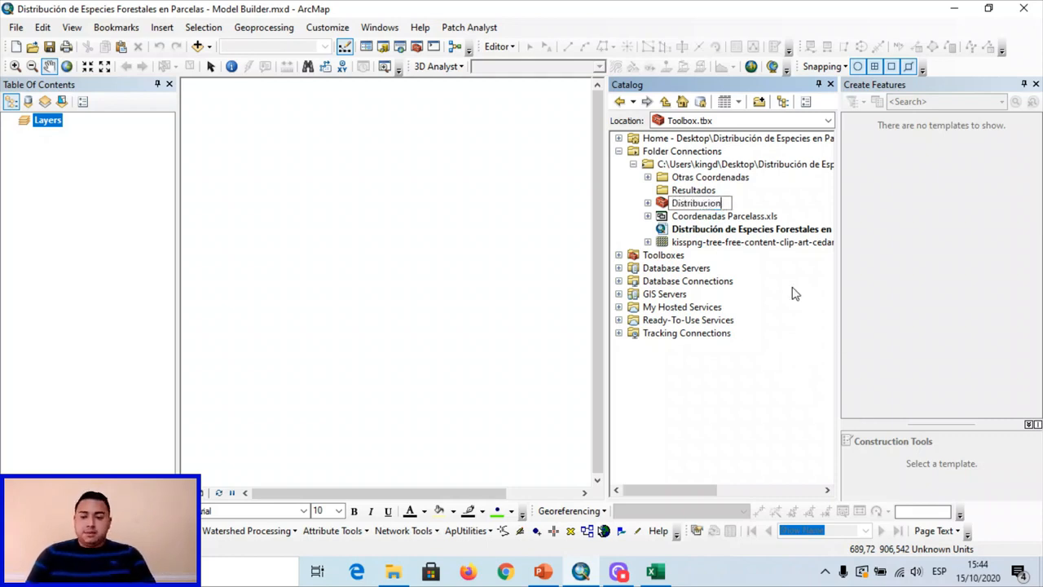
key(Return)
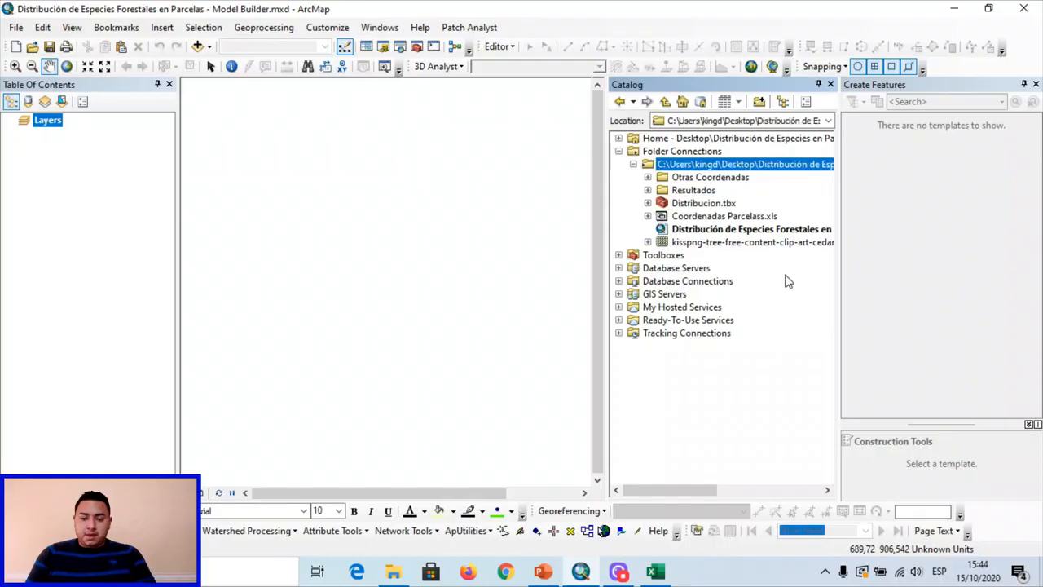
Create a new model inside the Distribucion toolbox and close its empty window
click(690, 206)
right_click(689, 205)
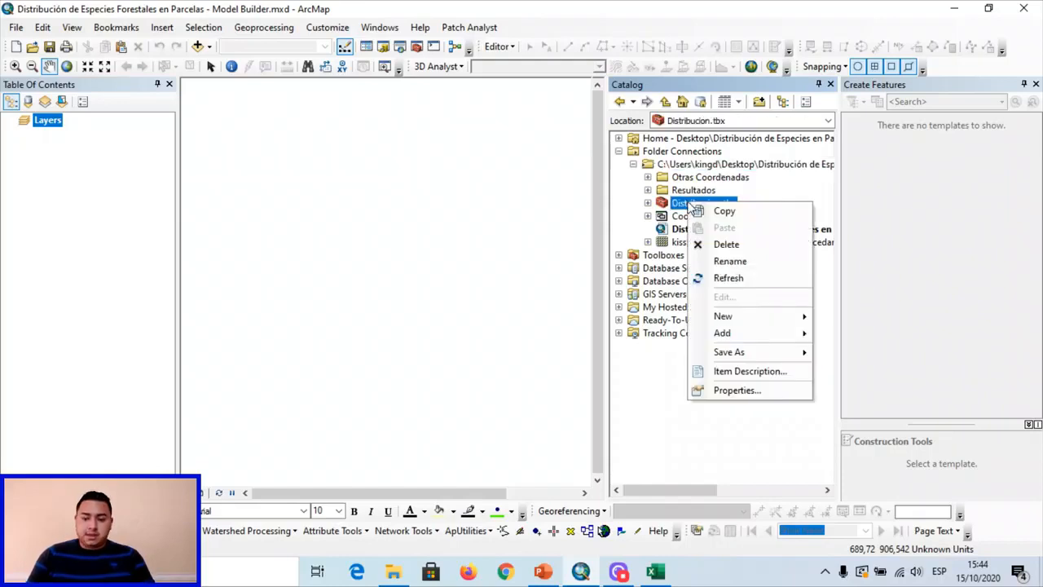
mouse_move(738, 321)
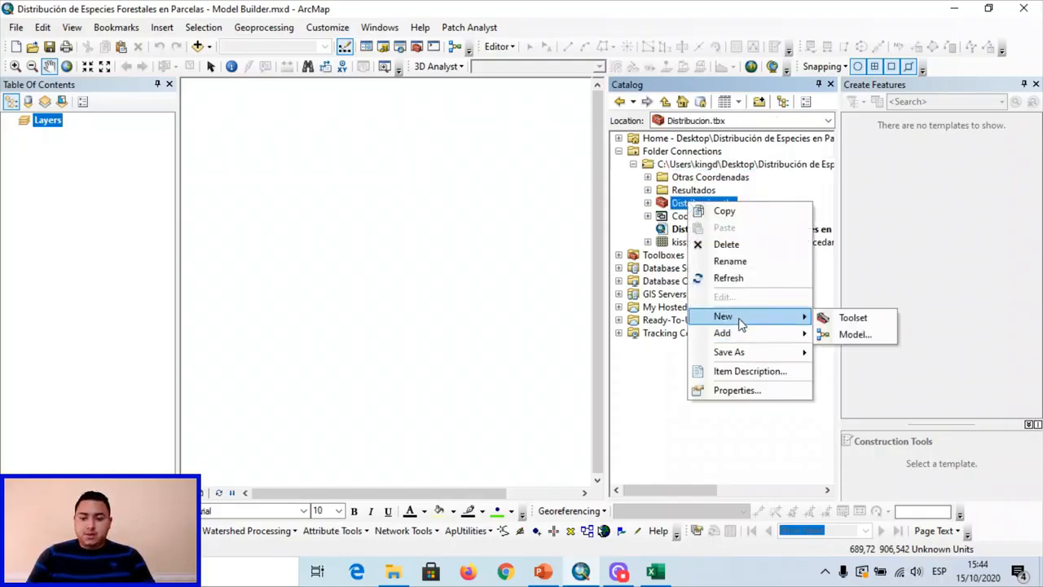
click(821, 334)
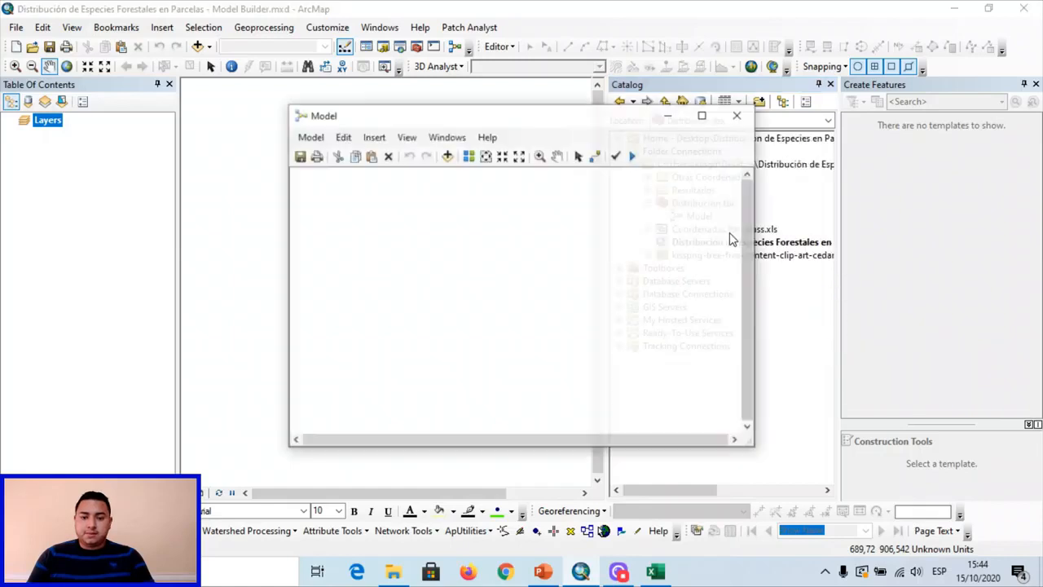
click(736, 117)
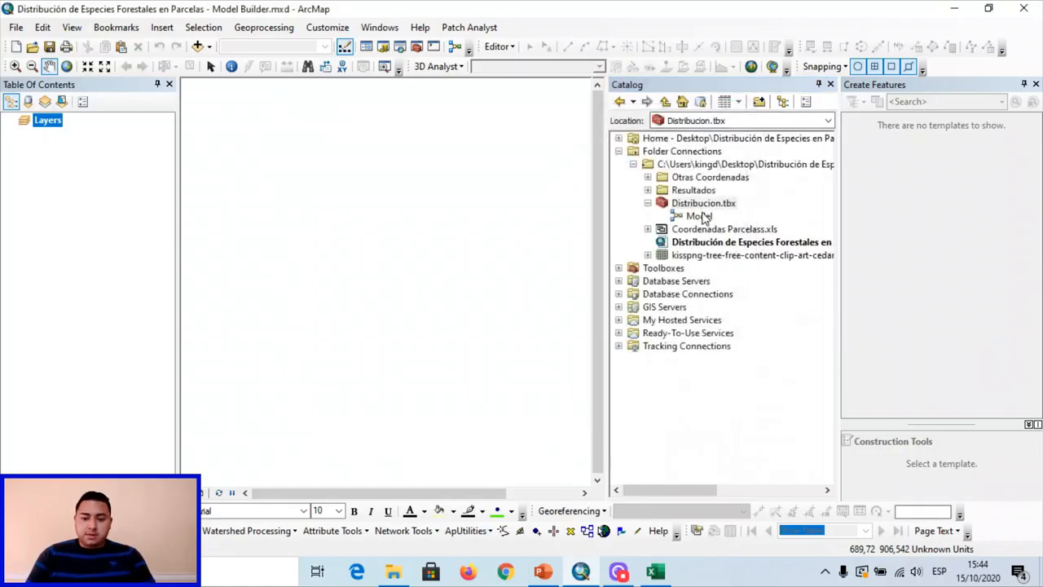
Open the model in the Distribucion toolbox for editing and close the Catalog
click(700, 216)
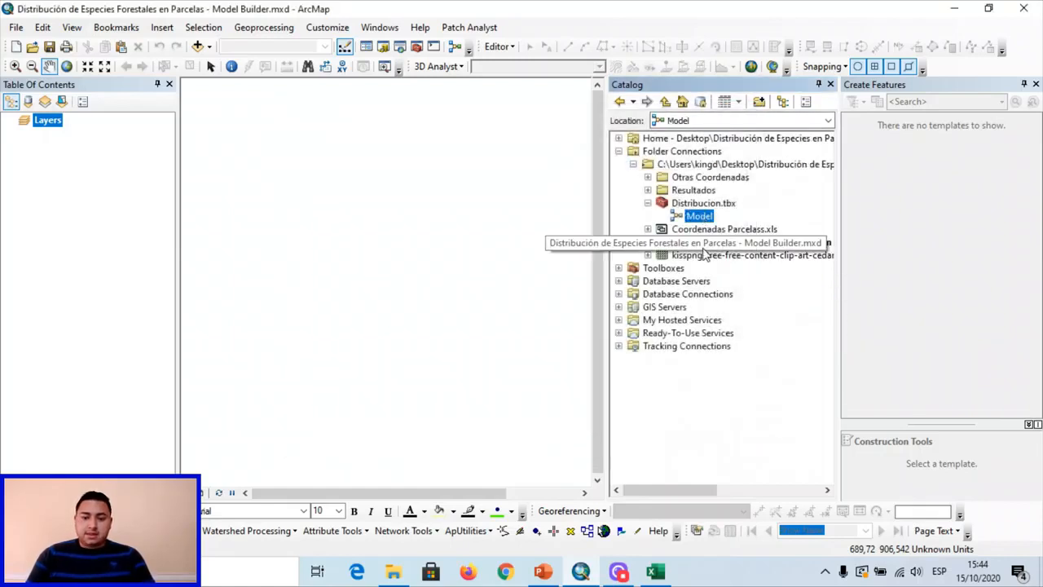
right_click(701, 217)
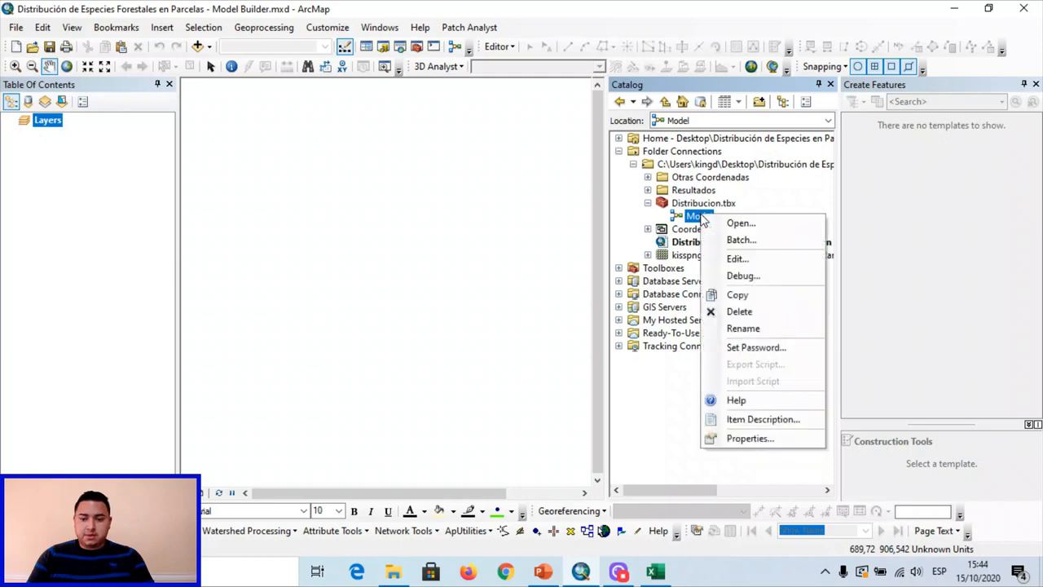
click(729, 256)
drag(600, 118, 530, 162)
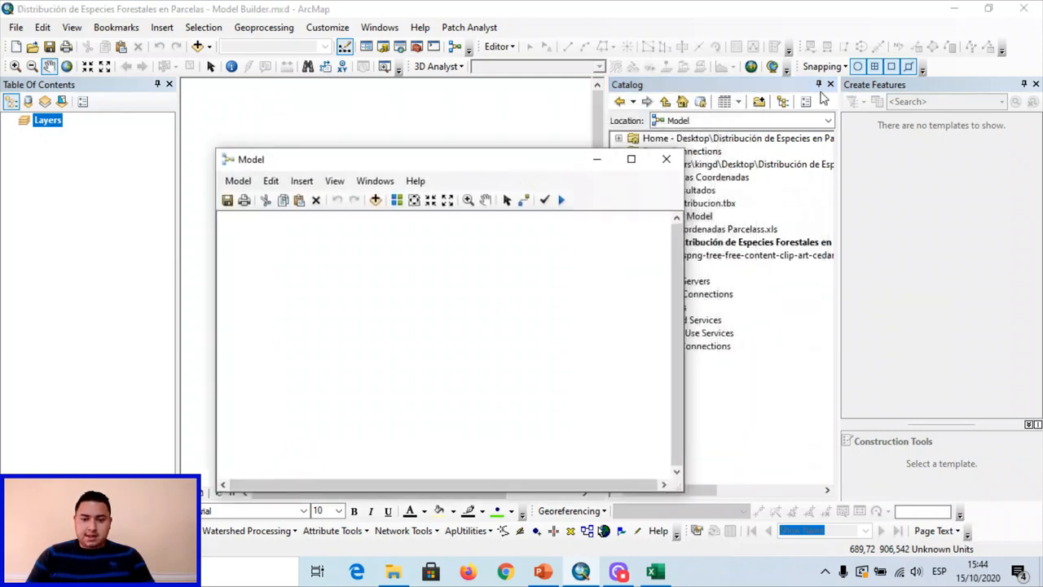
click(830, 85)
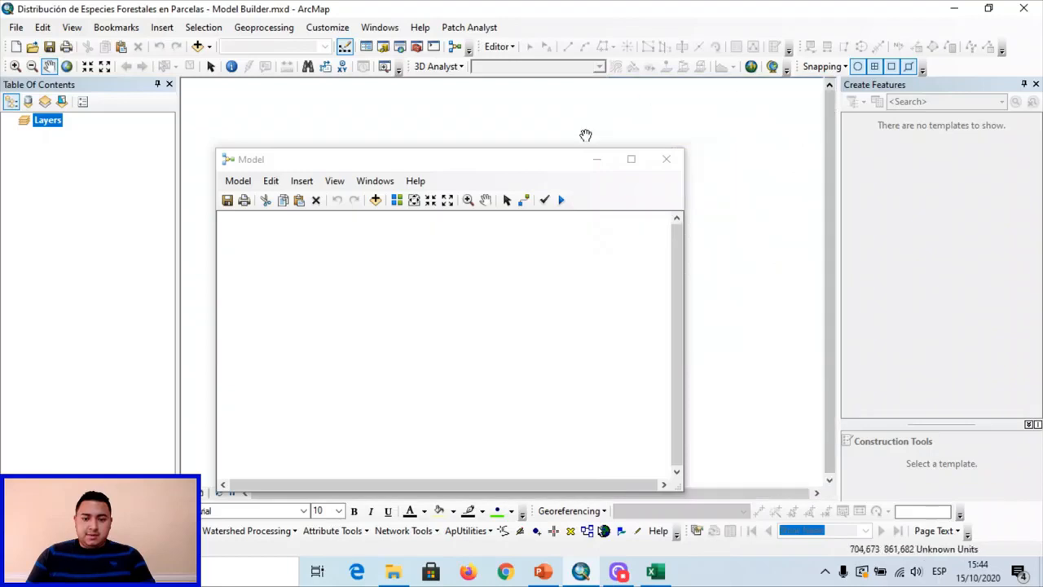
Enlarge the Model window and place it over the map area beside the Table Of Contents
drag(459, 160, 457, 91)
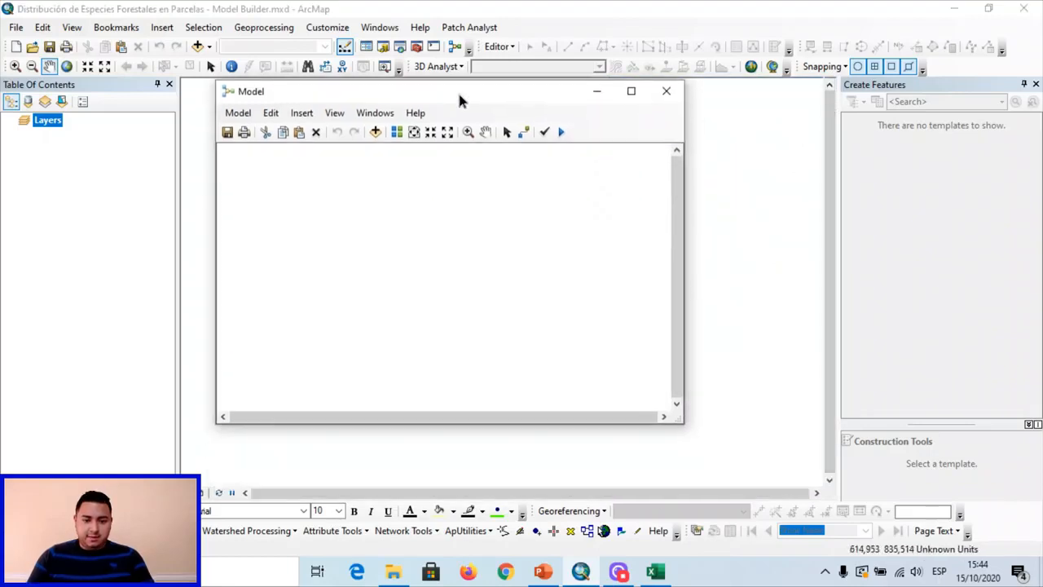
drag(683, 420, 747, 475)
drag(521, 103, 512, 69)
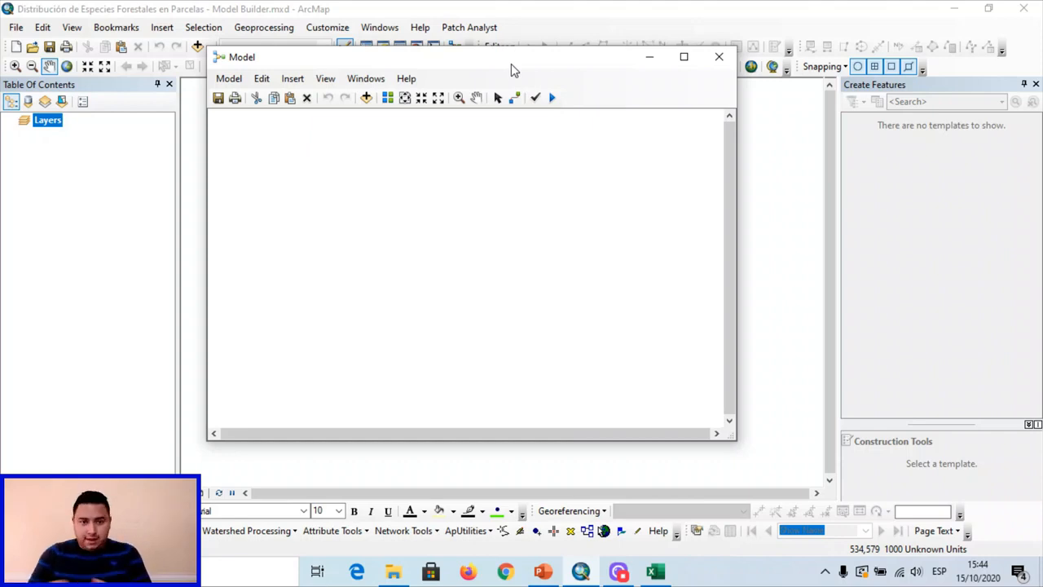
drag(511, 64, 464, 100)
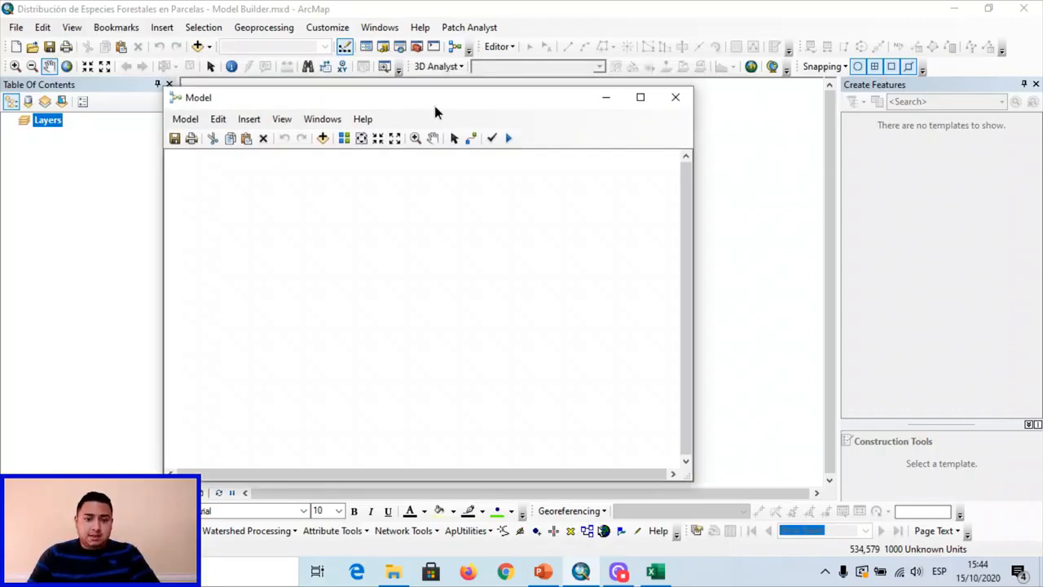
drag(435, 108, 446, 111)
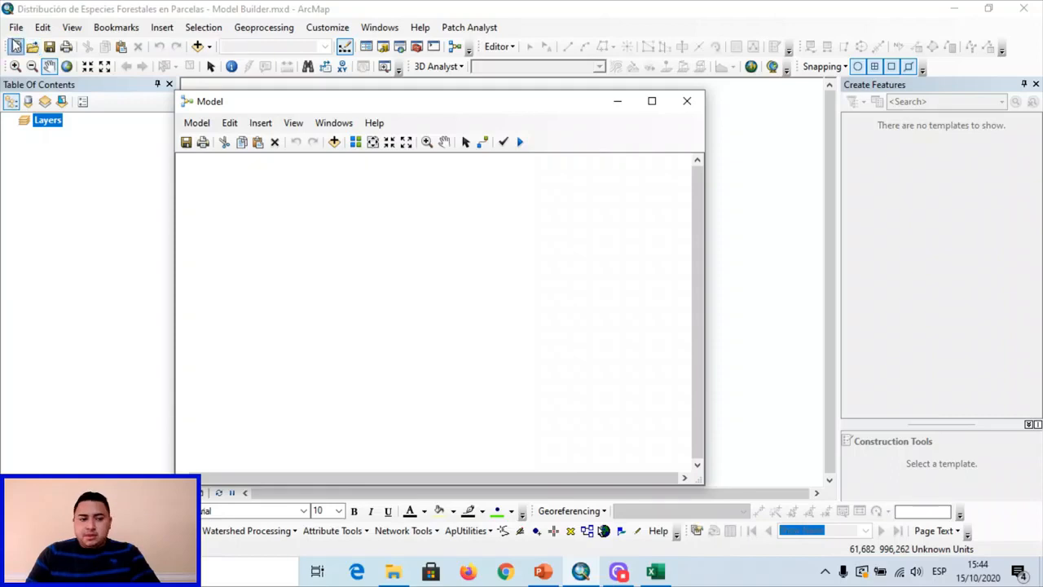
click(16, 26)
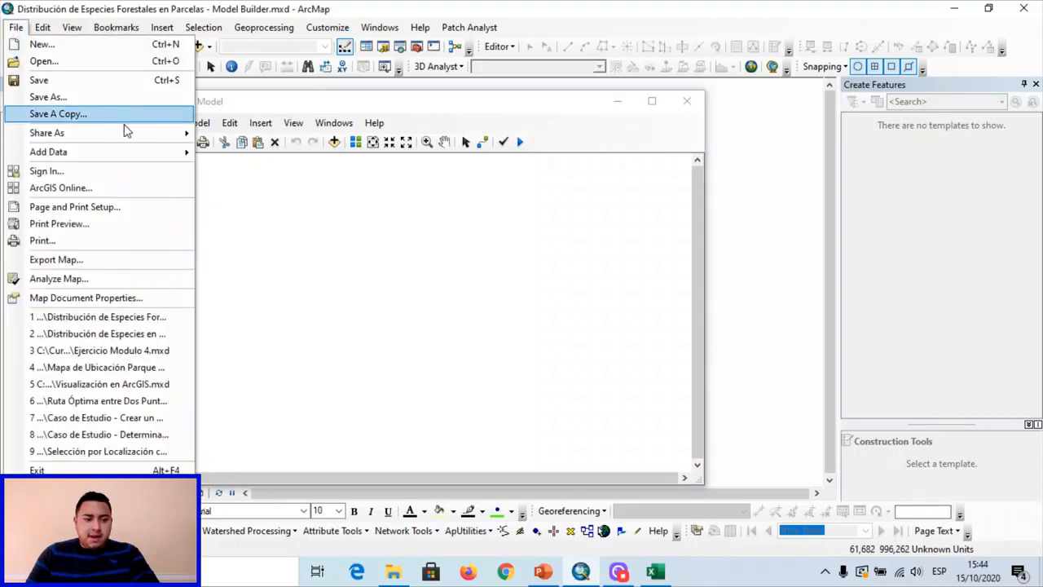
mouse_move(128, 154)
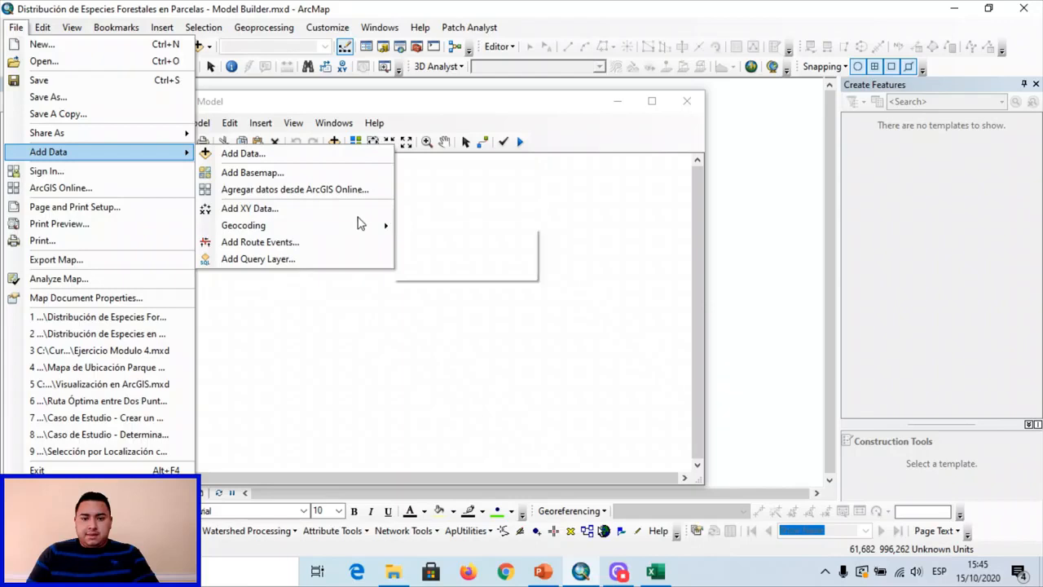
click(443, 104)
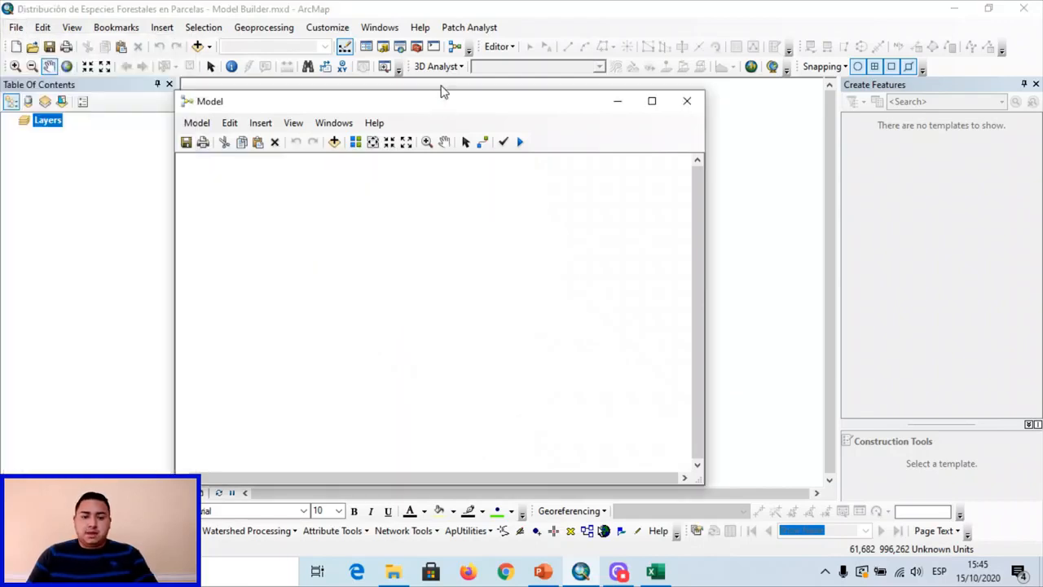
Add the Make XY Event Layer tool from Data Management's Layers and Table Views toolset to the model, and close ArcToolbox
click(417, 46)
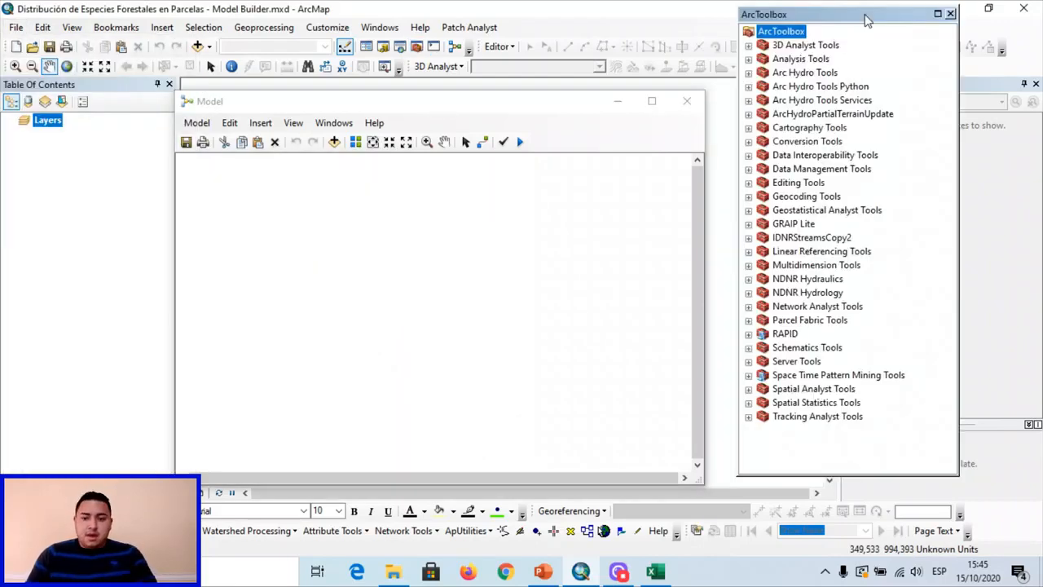
click(748, 169)
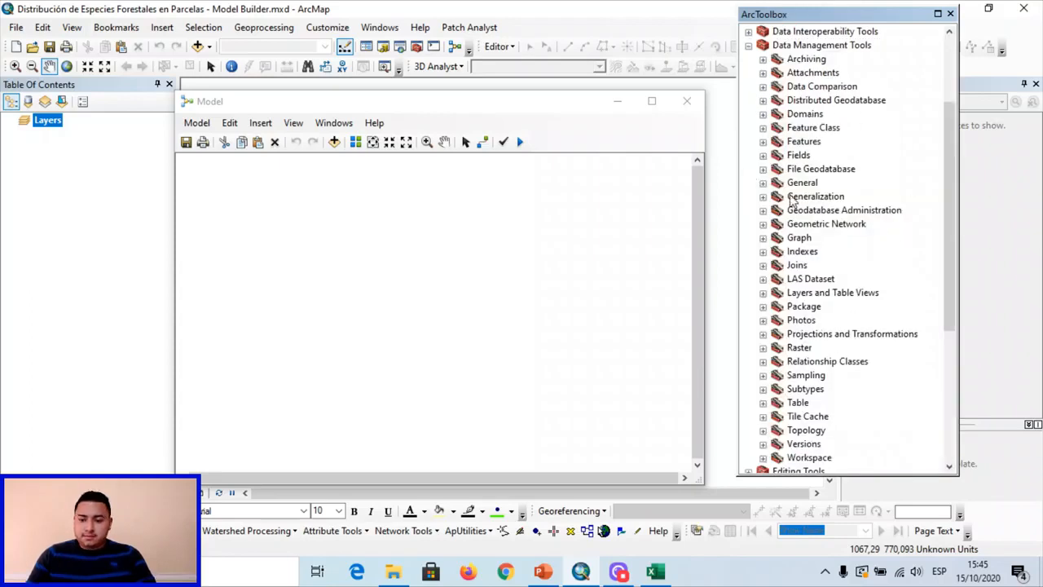
click(763, 293)
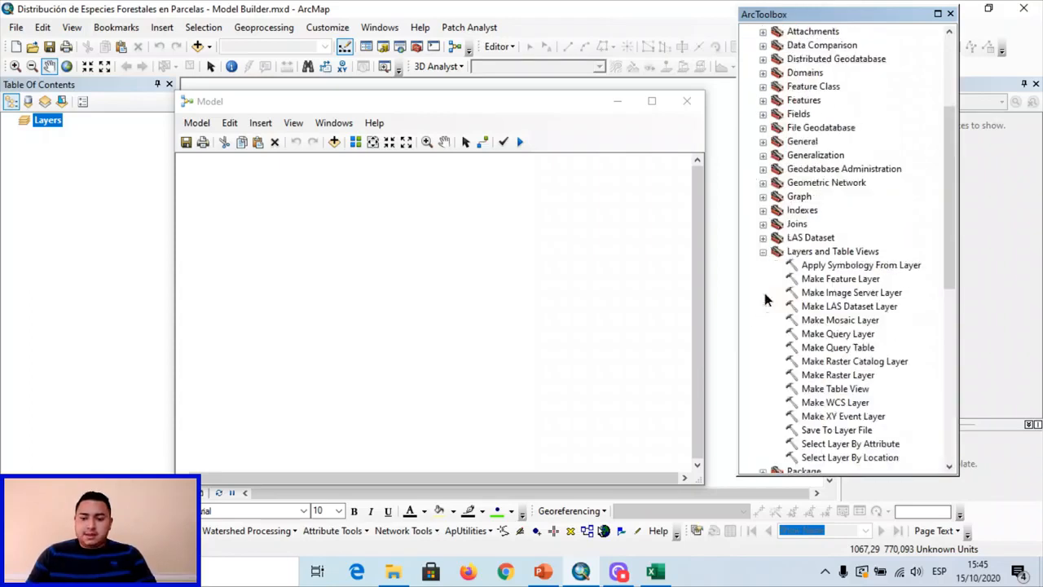
click(847, 417)
drag(856, 422, 252, 207)
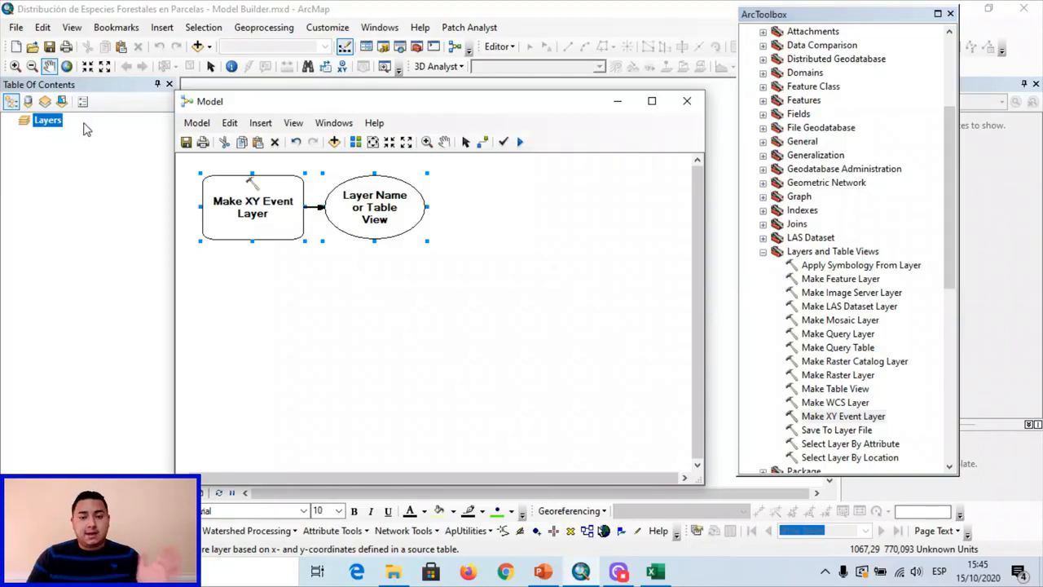
click(950, 14)
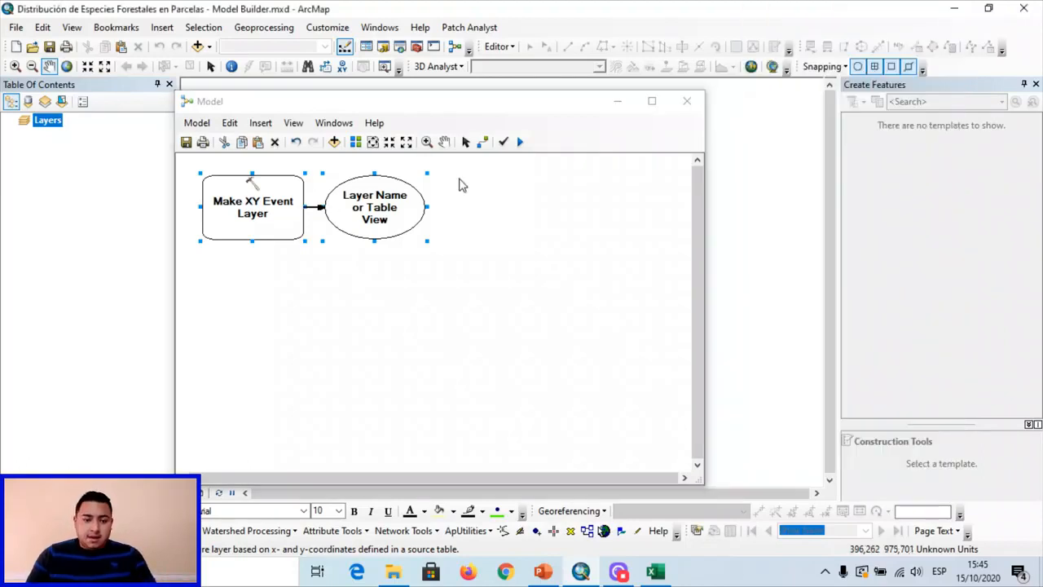
Examine the parameters of the model's Make XY Event Layer tool and close its dialog without entering anything
click(469, 183)
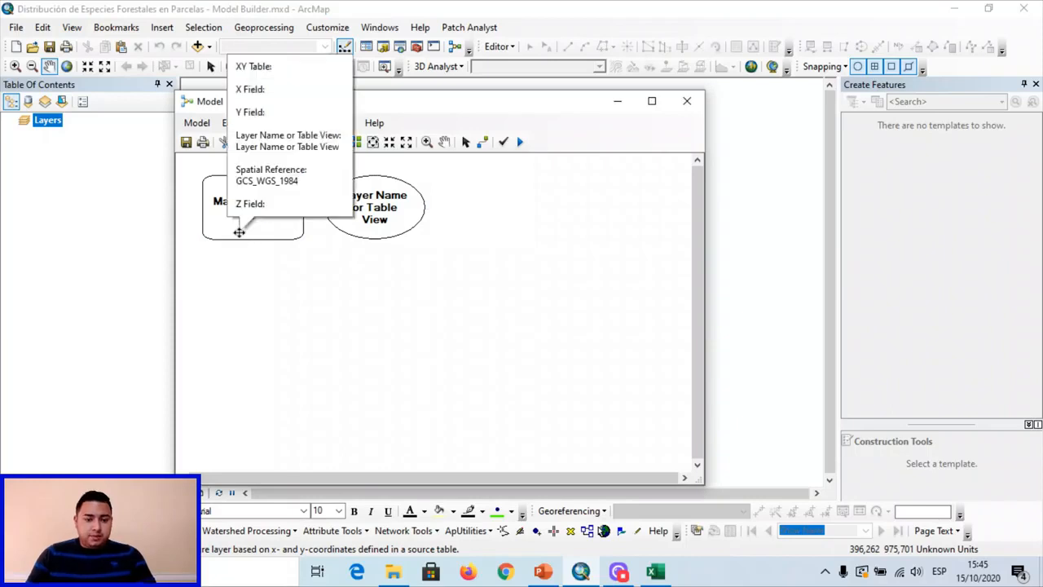
mouse_move(275, 226)
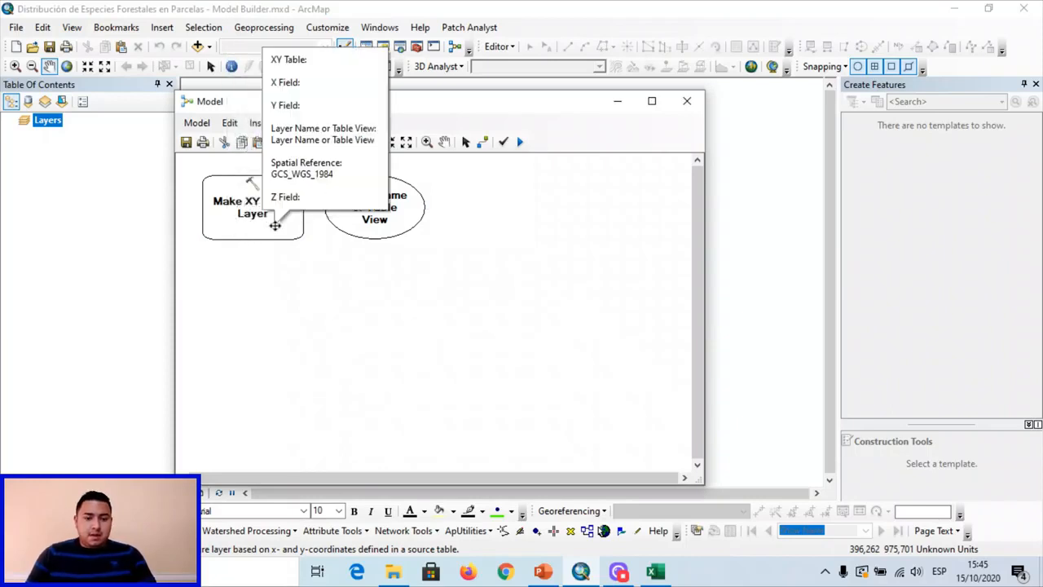
click(274, 226)
click(335, 215)
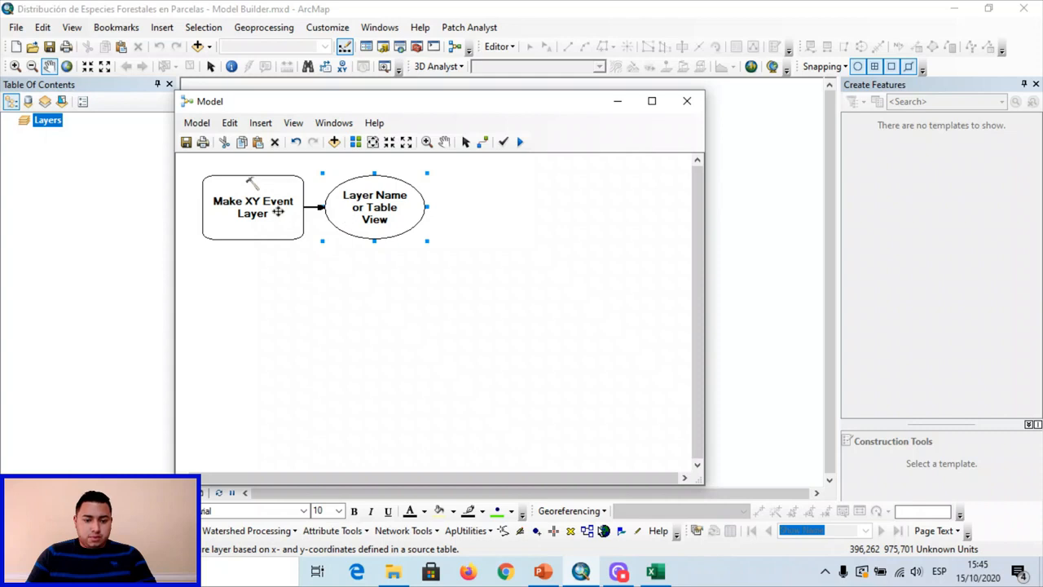
click(406, 142)
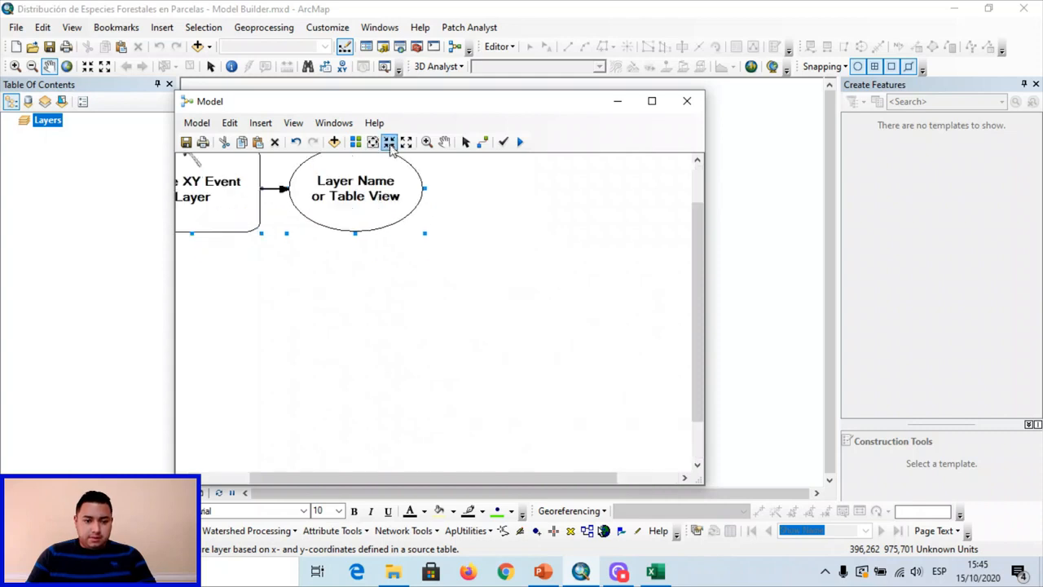
click(406, 143)
click(405, 143)
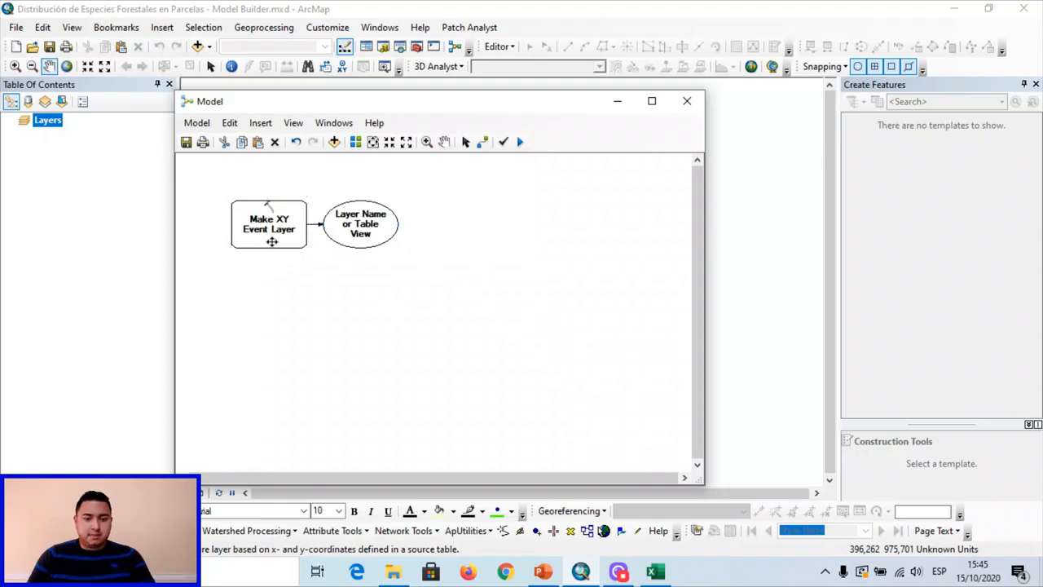
double_click(272, 241)
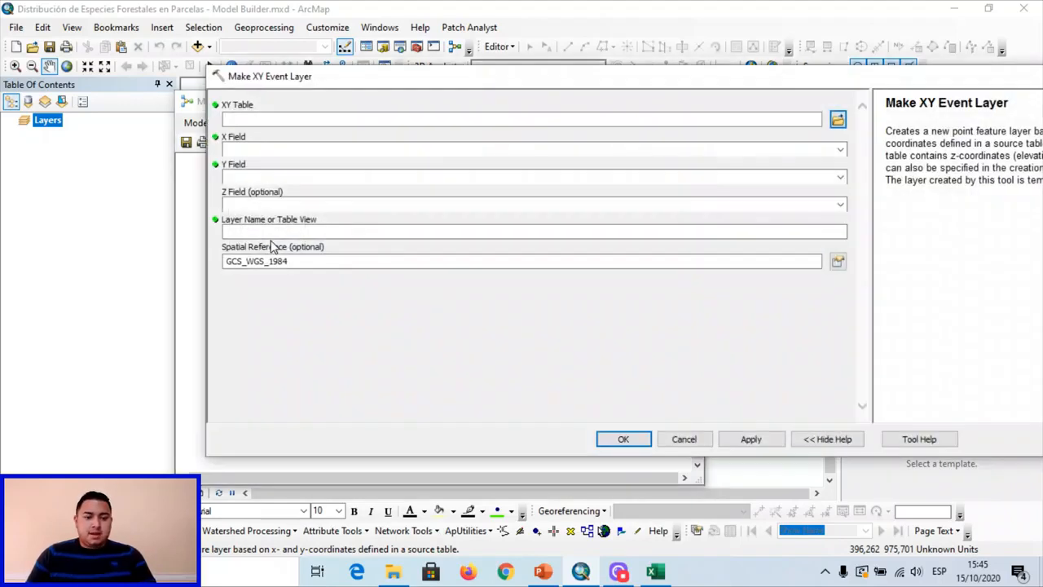
drag(726, 84, 617, 79)
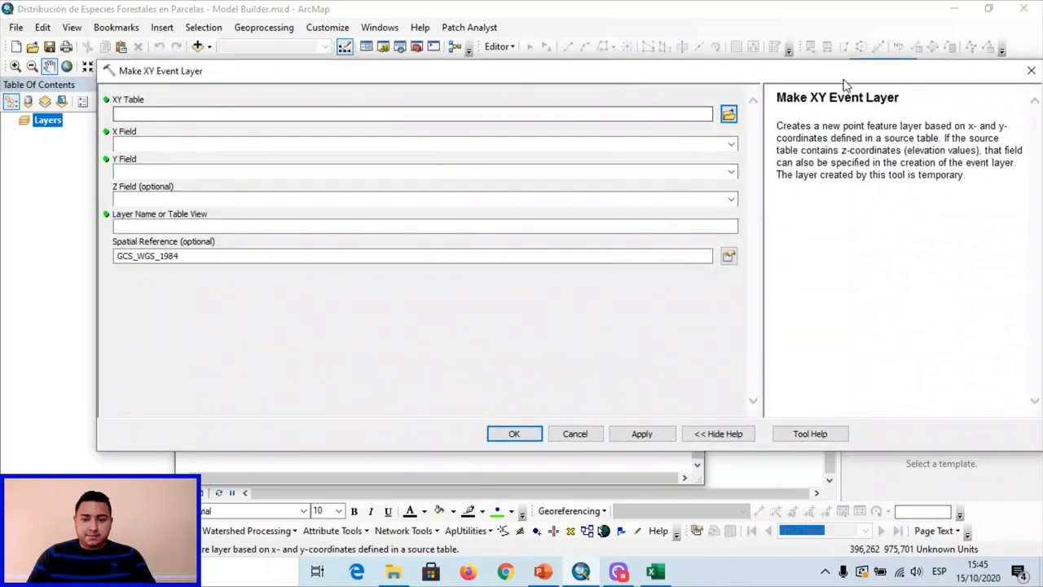
drag(944, 80, 896, 81)
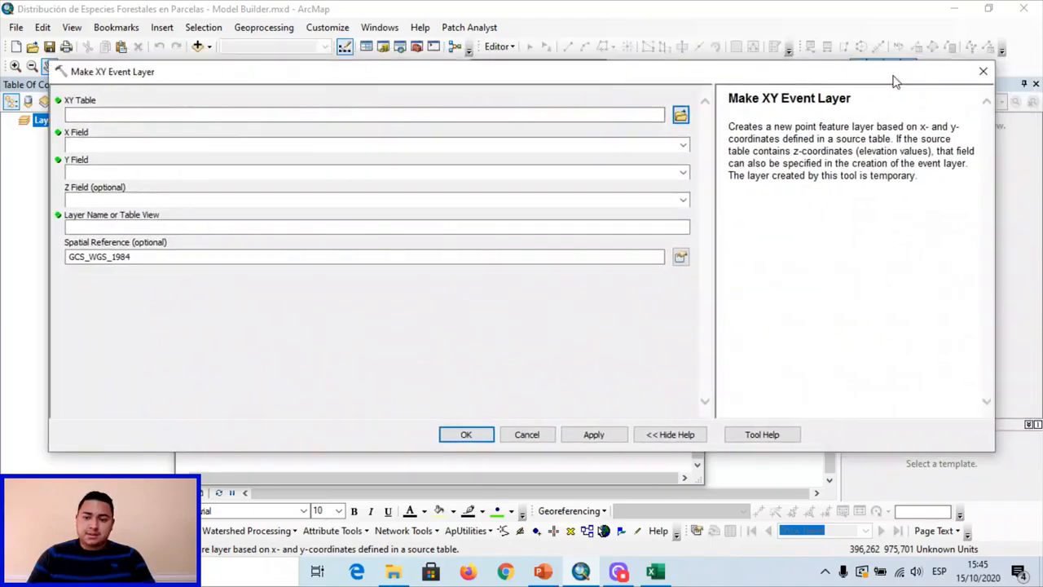
click(980, 71)
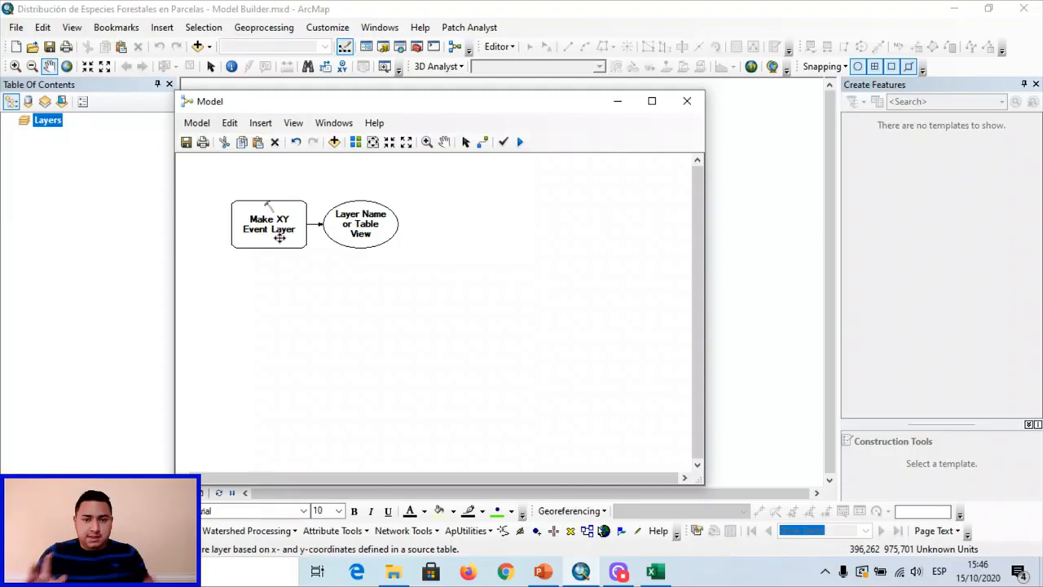
Expose the Make XY Event Layer tool's Spatial Reference parameter as a model variable and place it above the tool
click(279, 236)
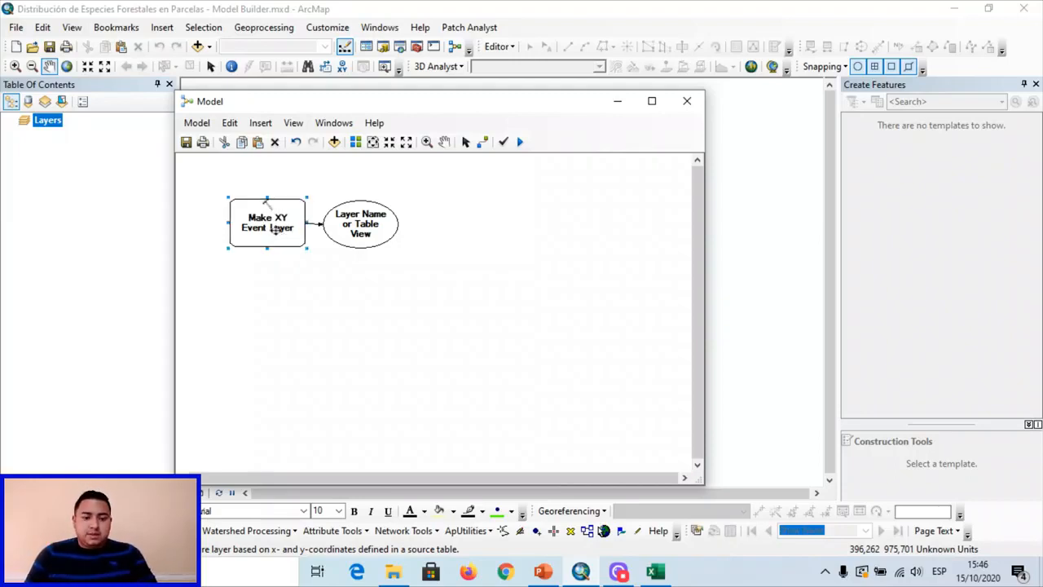
right_click(275, 229)
mouse_move(362, 288)
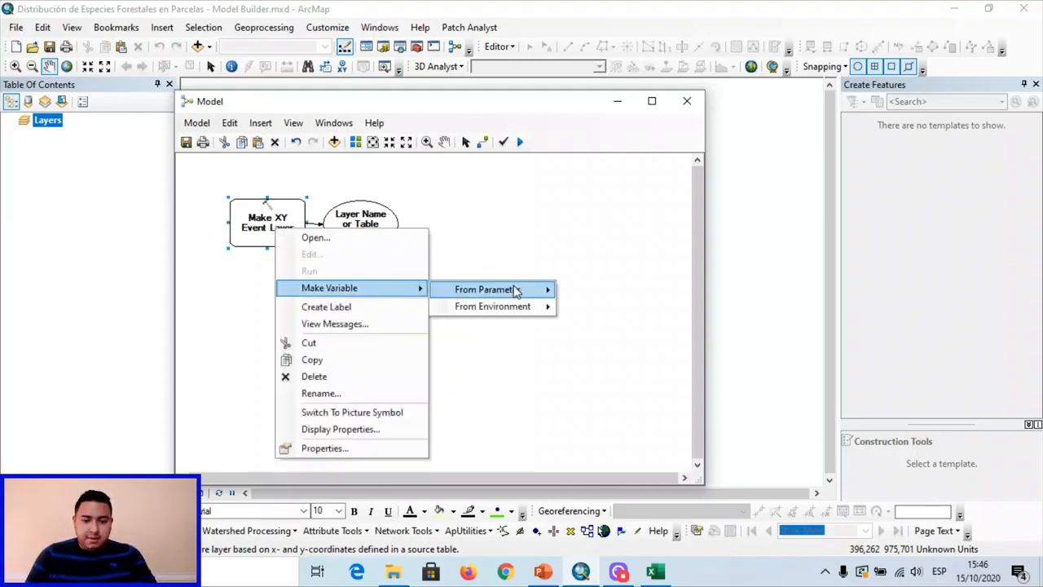
mouse_move(517, 289)
click(607, 341)
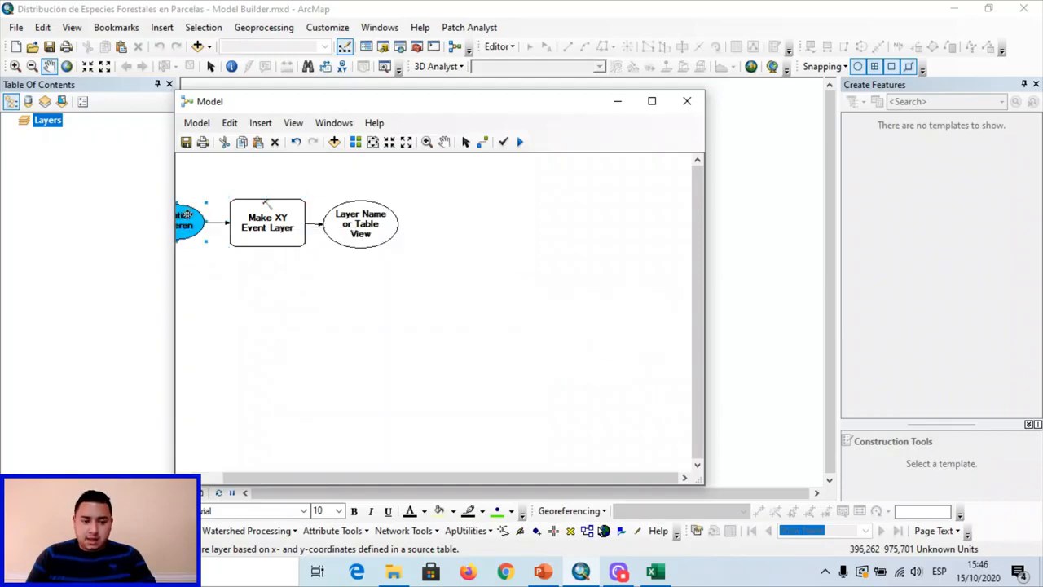
drag(189, 227, 281, 176)
click(305, 296)
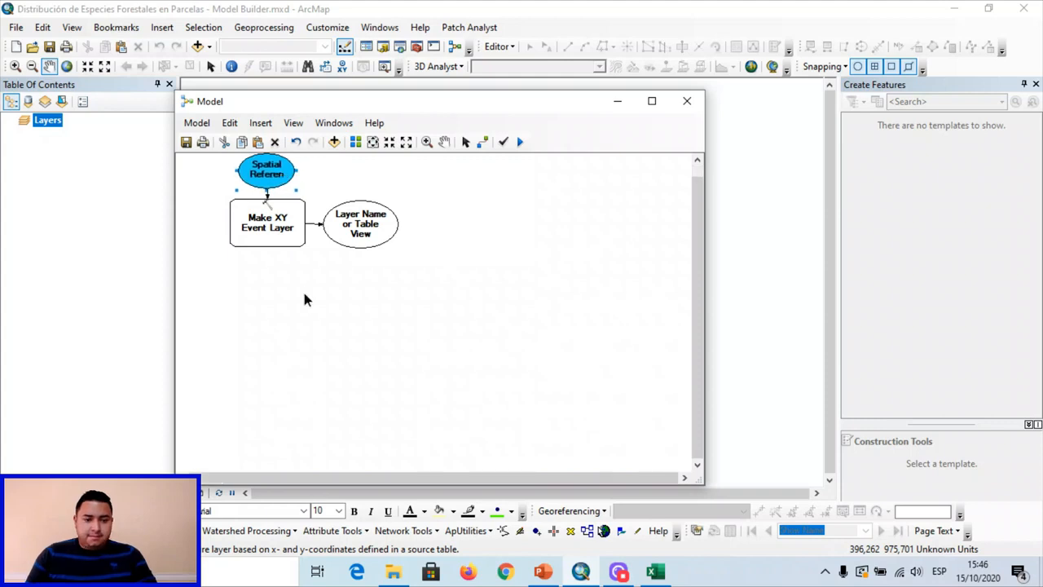
drag(345, 237, 343, 234)
click(353, 299)
click(442, 144)
drag(433, 168, 415, 190)
click(465, 143)
Set the Make XY Event Layer tool's XY Table to sheet Hoja1$ of Coordenadas Parcelass.xls in the Distribución de Especies en Parcelas folder
double_click(271, 232)
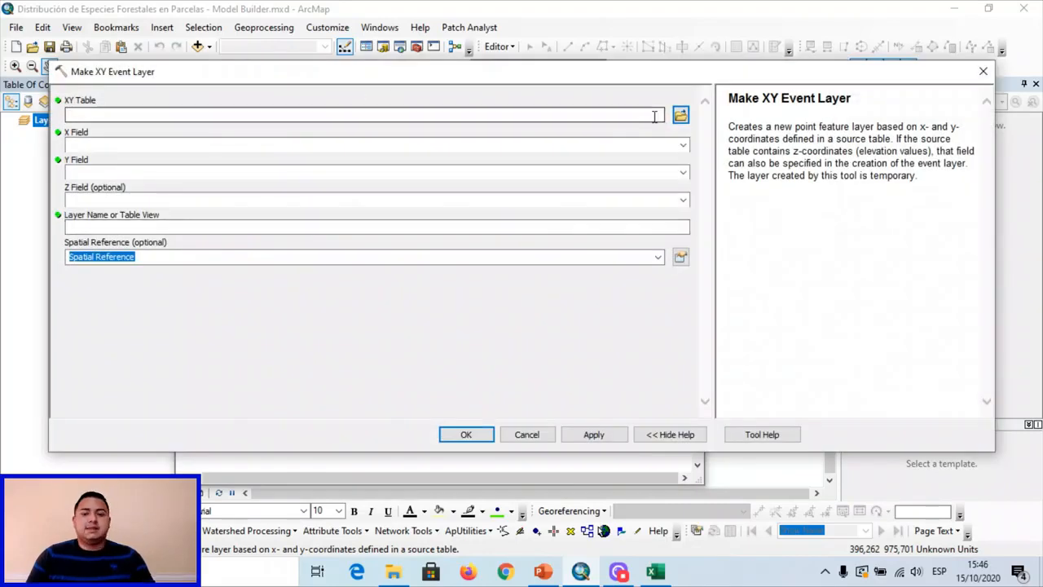
click(680, 117)
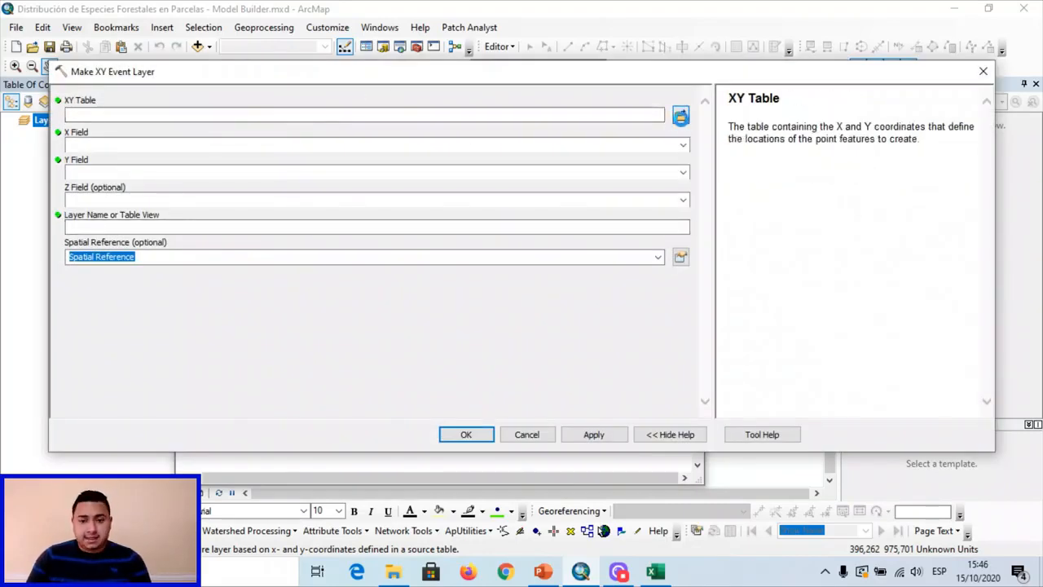
click(543, 165)
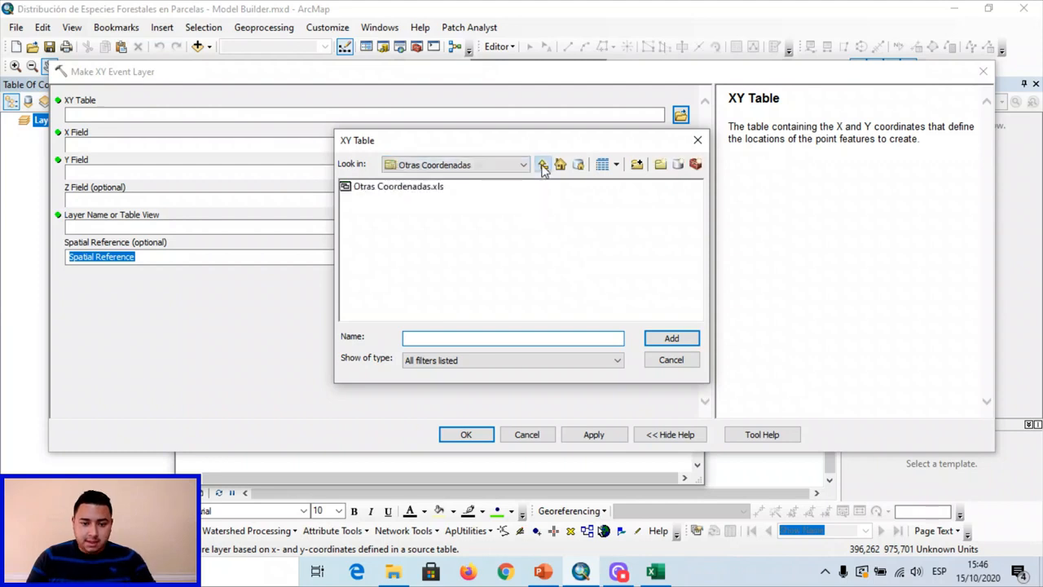
click(542, 164)
click(542, 165)
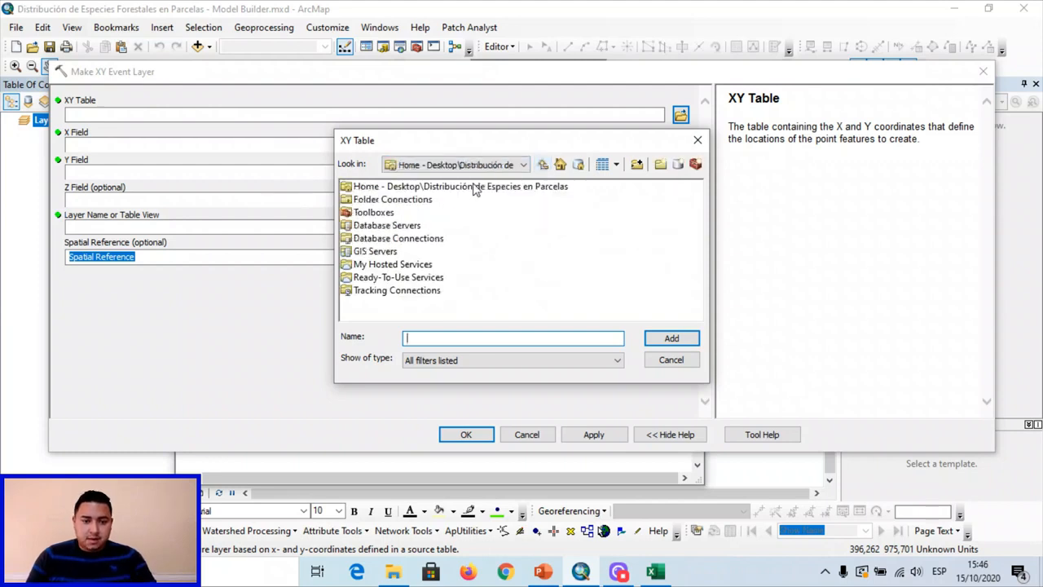
double_click(412, 200)
double_click(471, 186)
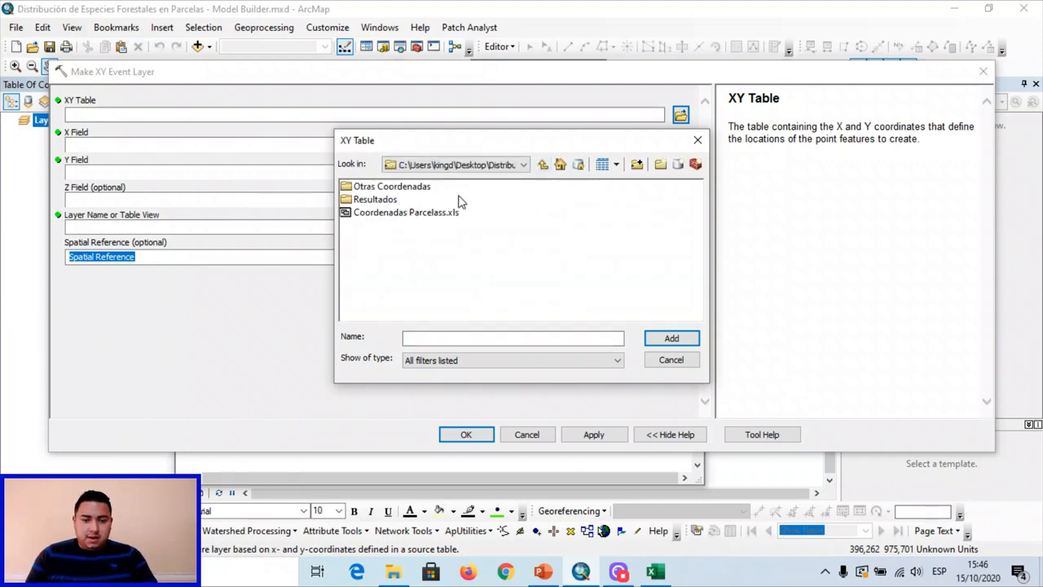
click(409, 214)
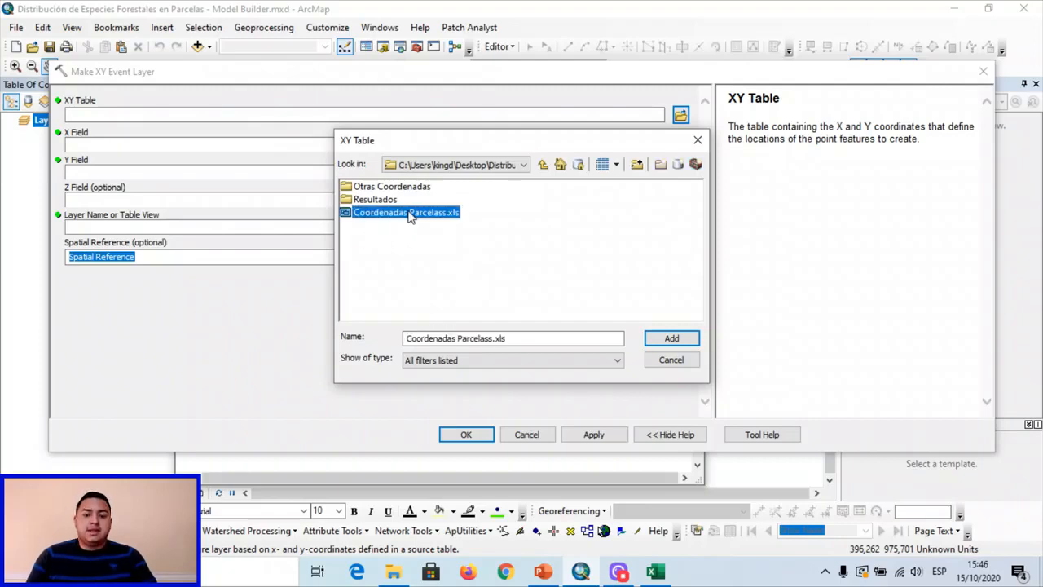
double_click(413, 214)
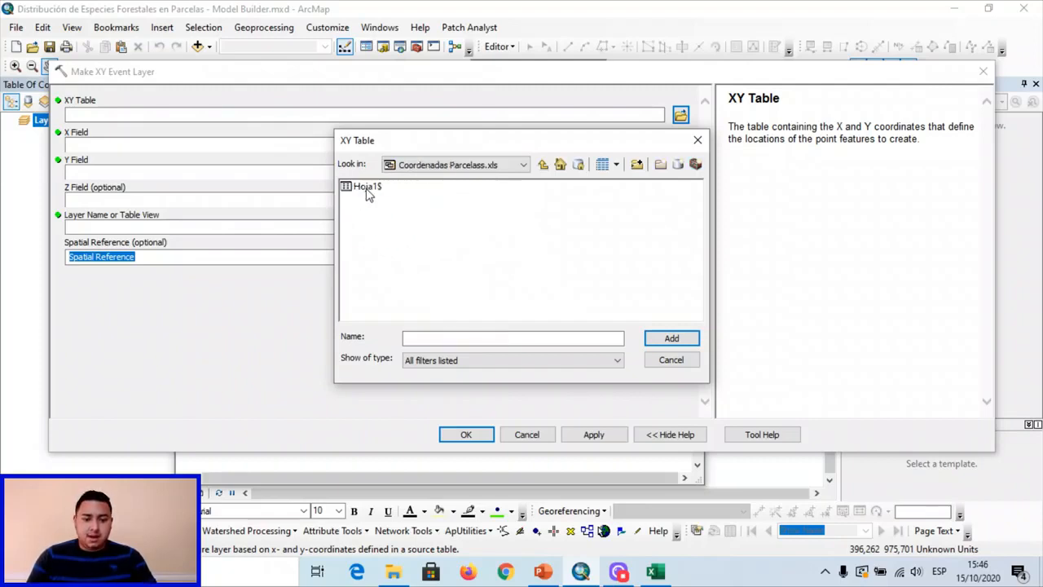
click(367, 189)
click(670, 338)
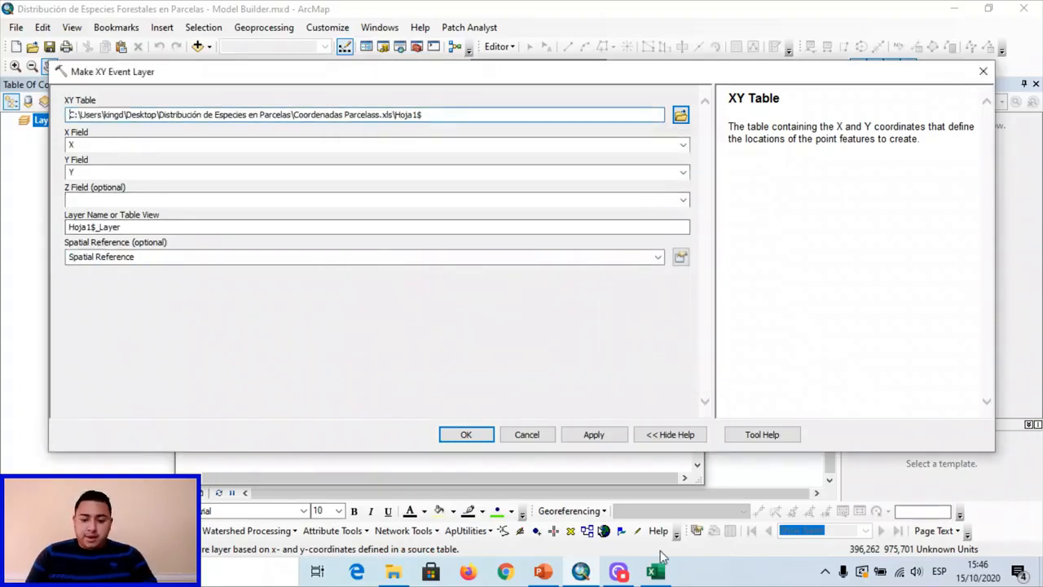
Check the X and Y columns of the parcel workbook in Excel, and set the tool's output layer name to Hoja1$ in ArcMap
click(656, 572)
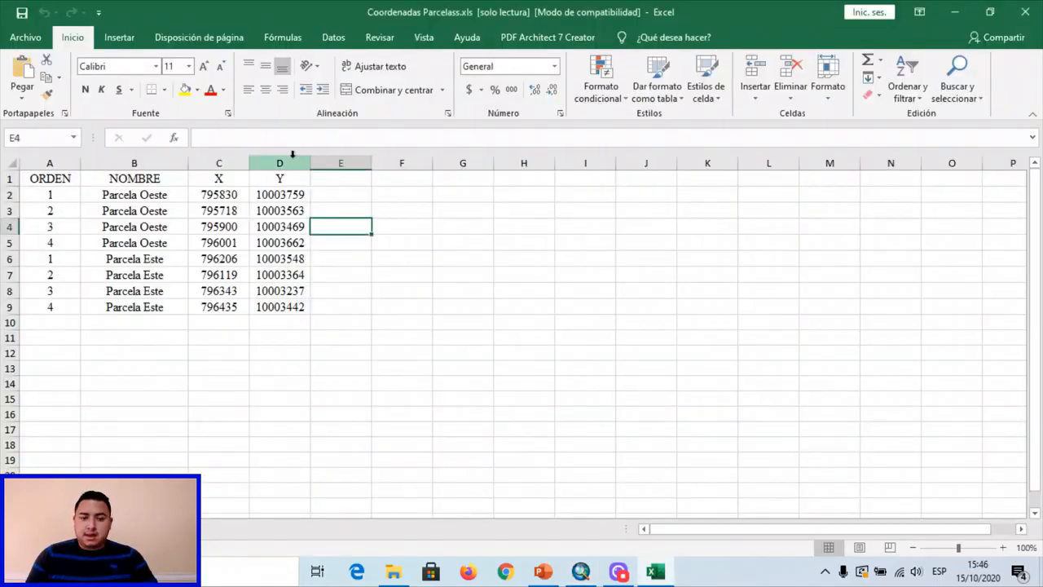
click(958, 12)
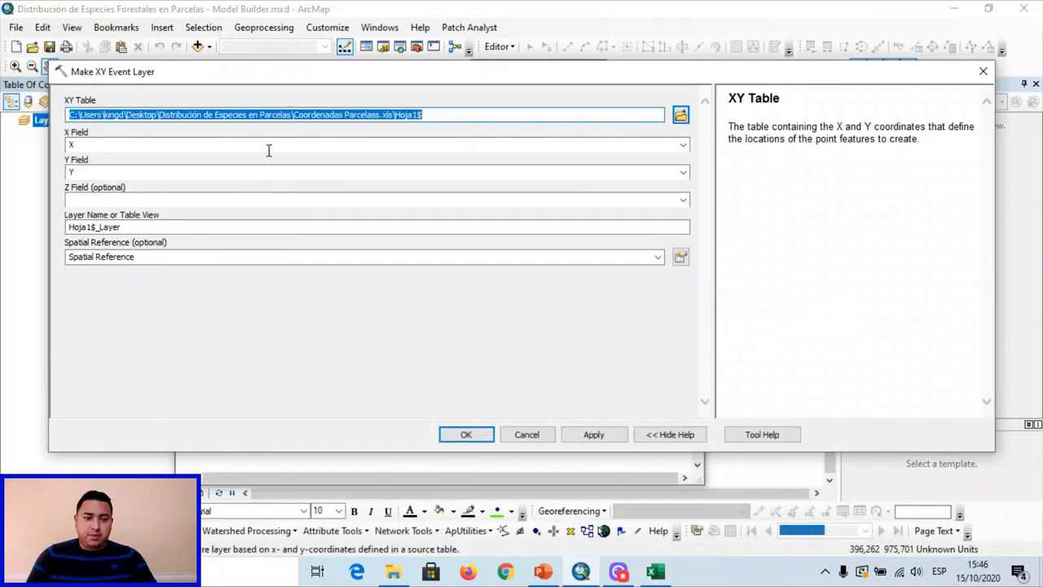
click(228, 232)
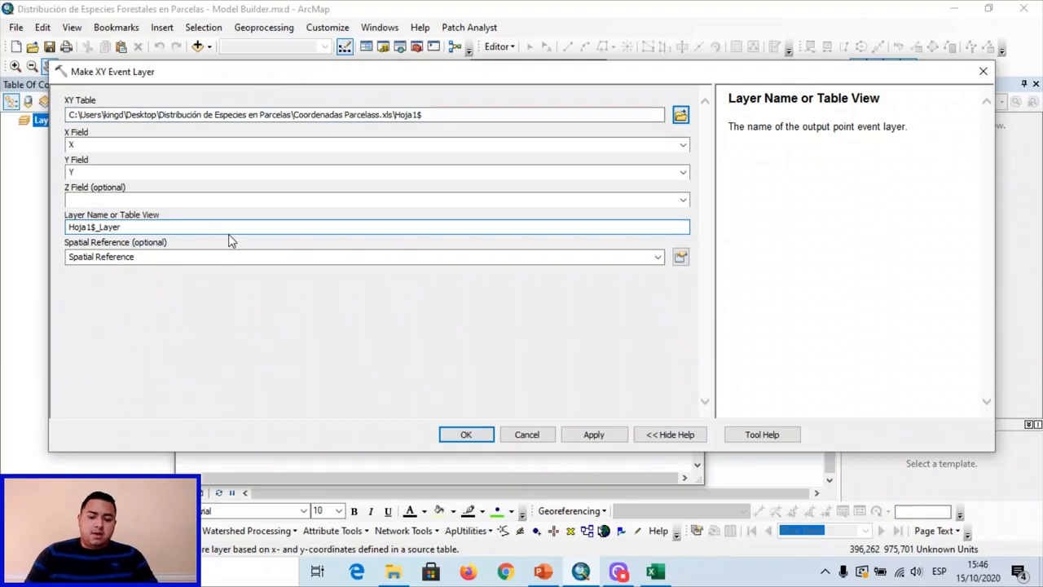
key(BackSpace)
key(BackSpace)
key(BackSpace)
key(BackSpace)
key(BackSpace)
key(BackSpace)
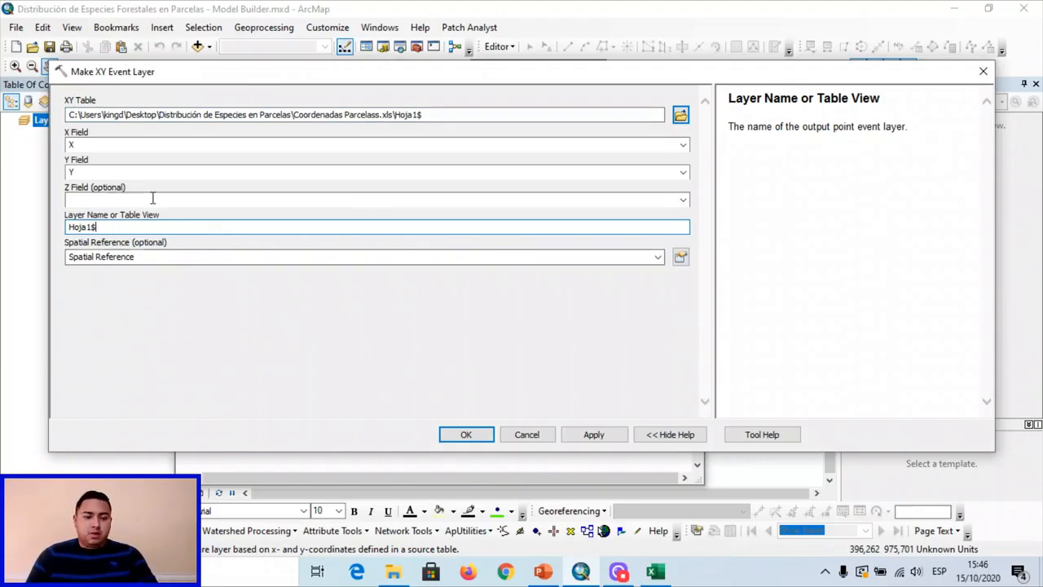
Set the tool's spatial reference to WGS 1984 UTM Zone 17S and accept the Make XY Event Layer parameters
click(681, 258)
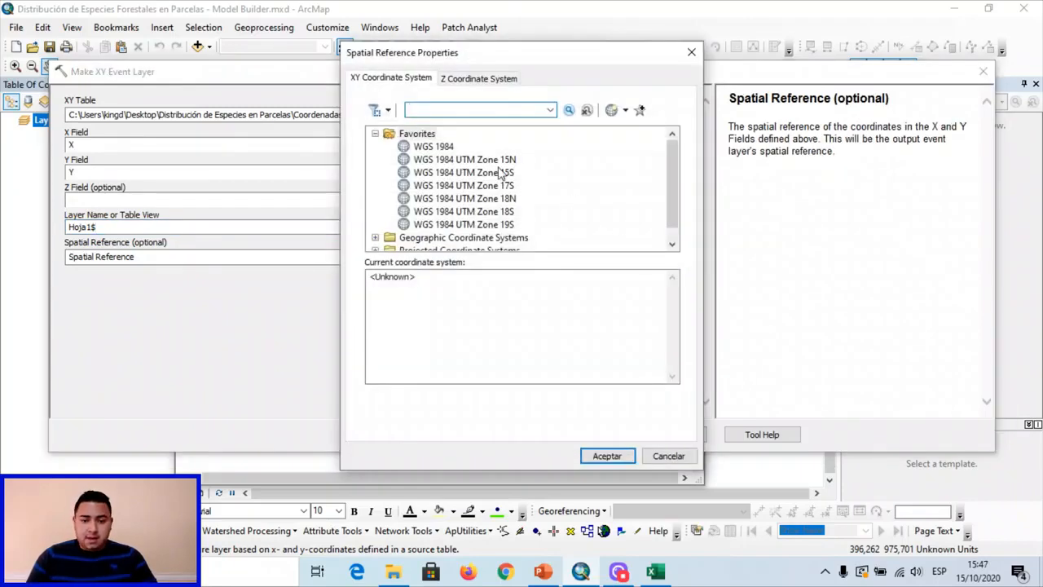
click(505, 187)
click(622, 456)
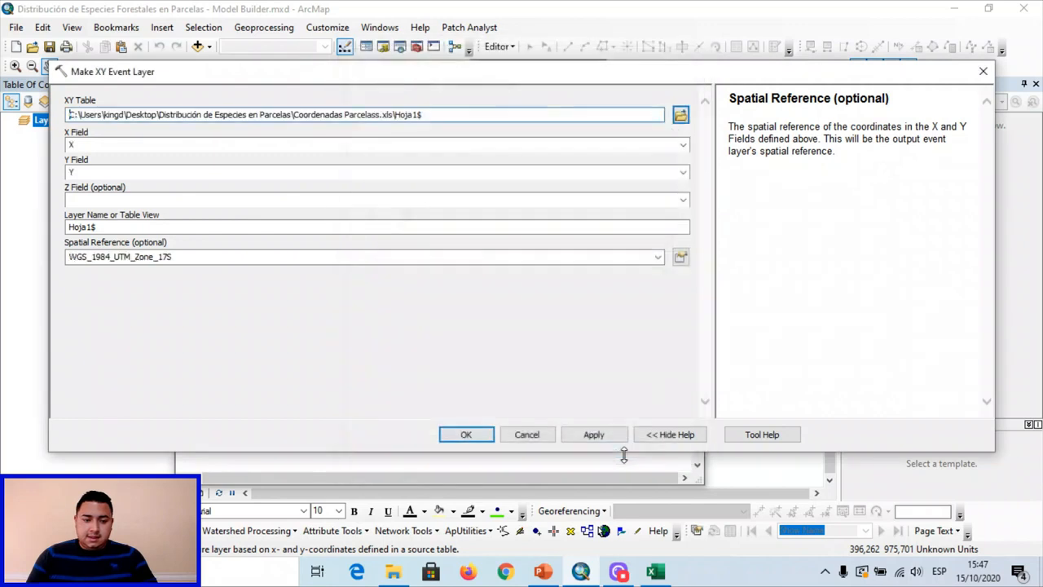
click(466, 435)
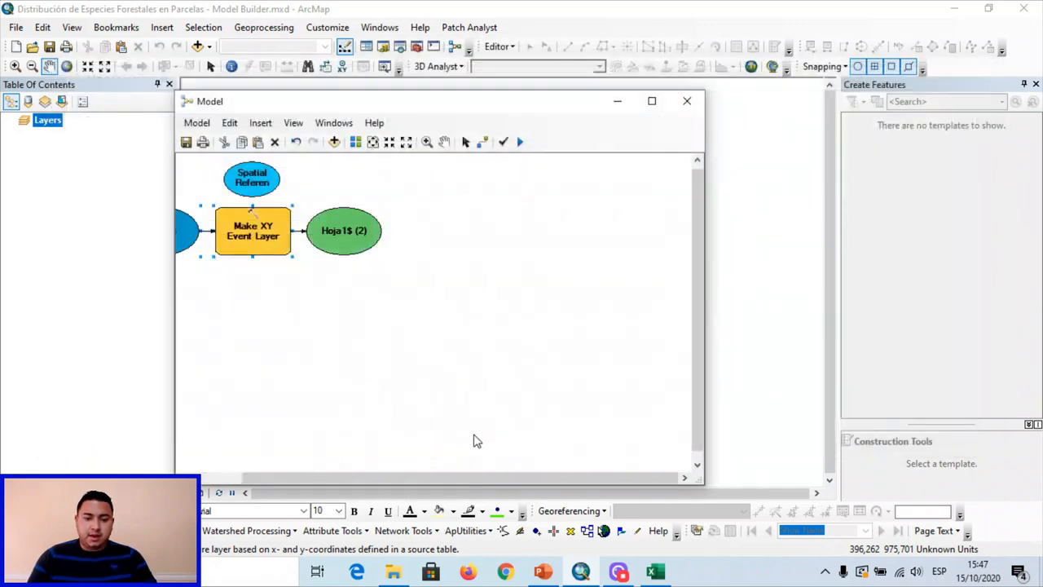
Widen the Model window and bring the whole Hoja1$ input element into view
click(390, 330)
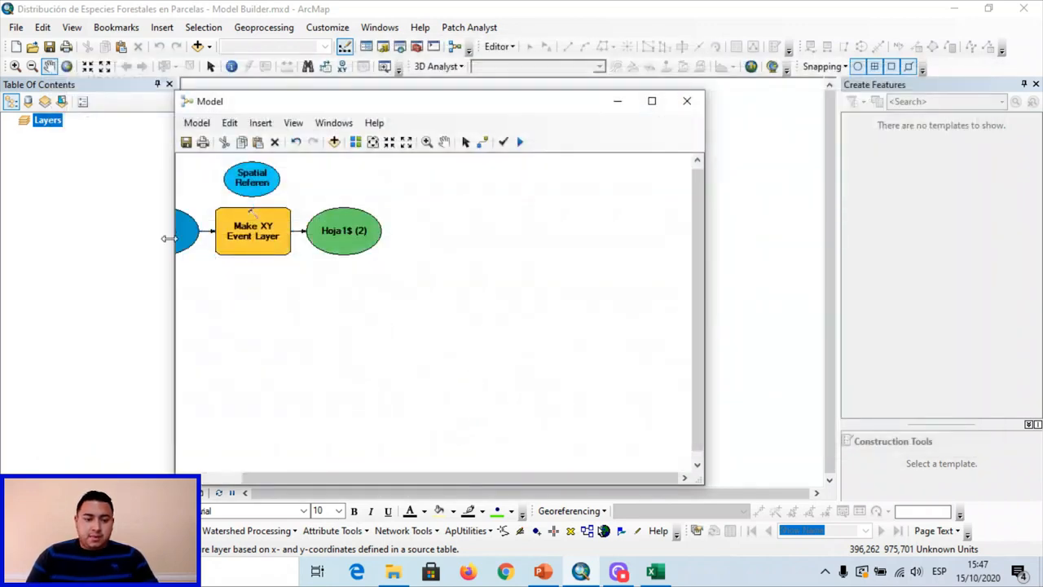
drag(167, 236, 126, 236)
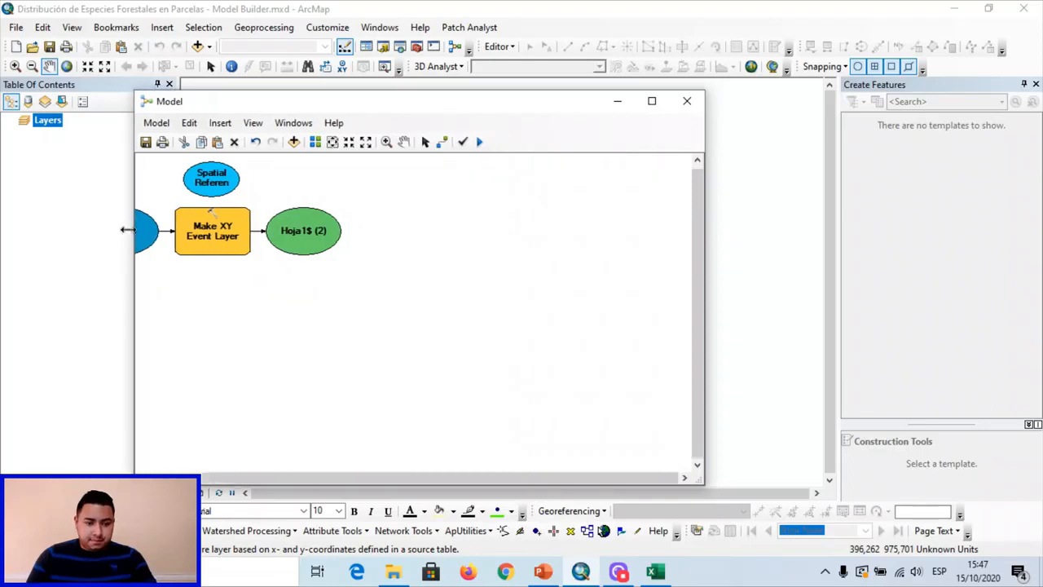
drag(413, 222, 468, 231)
click(424, 143)
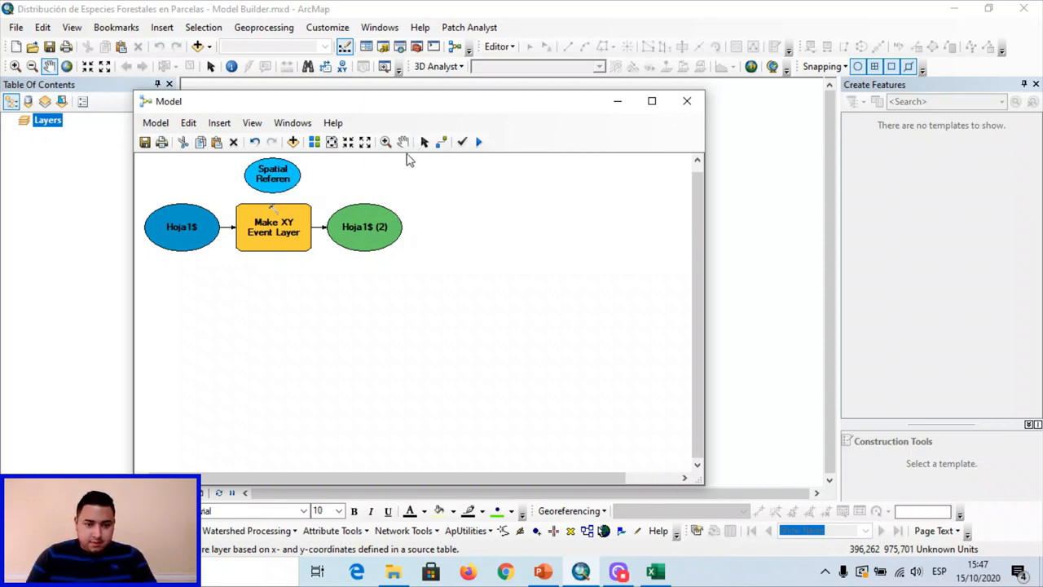
Set the Spatial Reference variable's value to WGS 1984 UTM Zone 17S
double_click(280, 178)
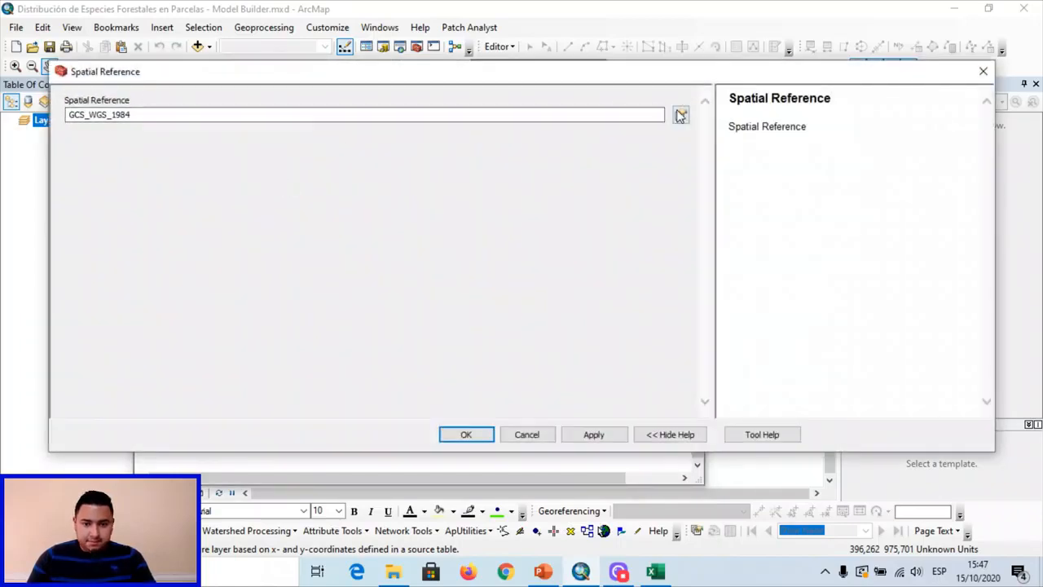
click(680, 117)
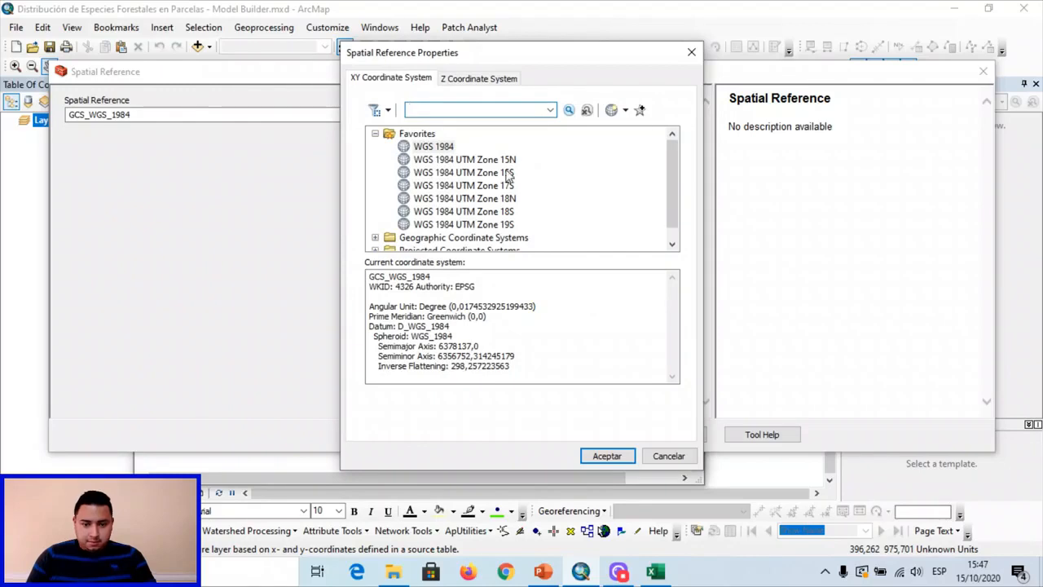
click(505, 186)
click(607, 456)
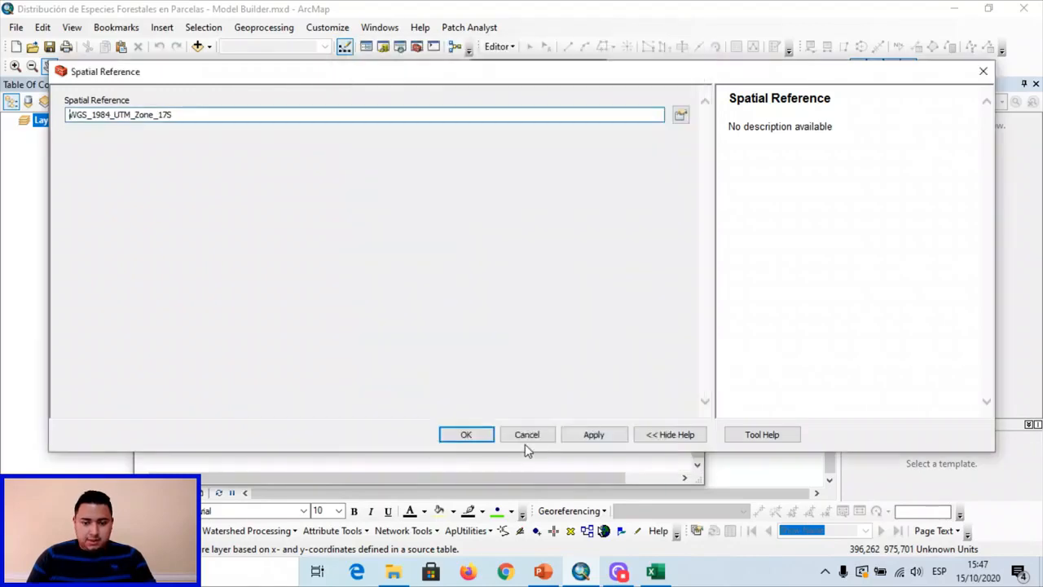
click(471, 431)
click(425, 273)
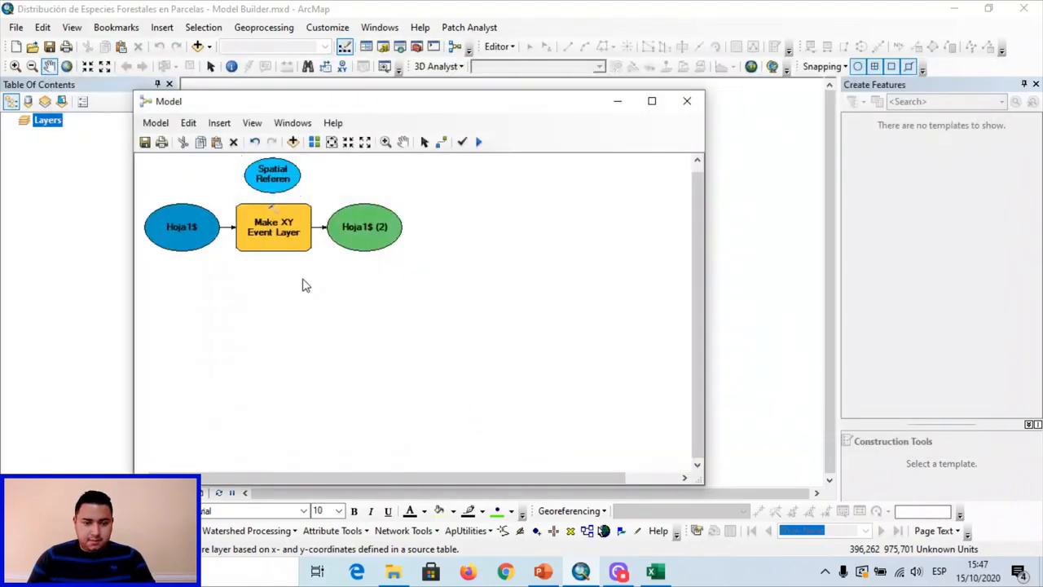
Connect the Spatial Reference variable to the Make XY Event Layer tool as its Spatial Reference parameter
click(389, 186)
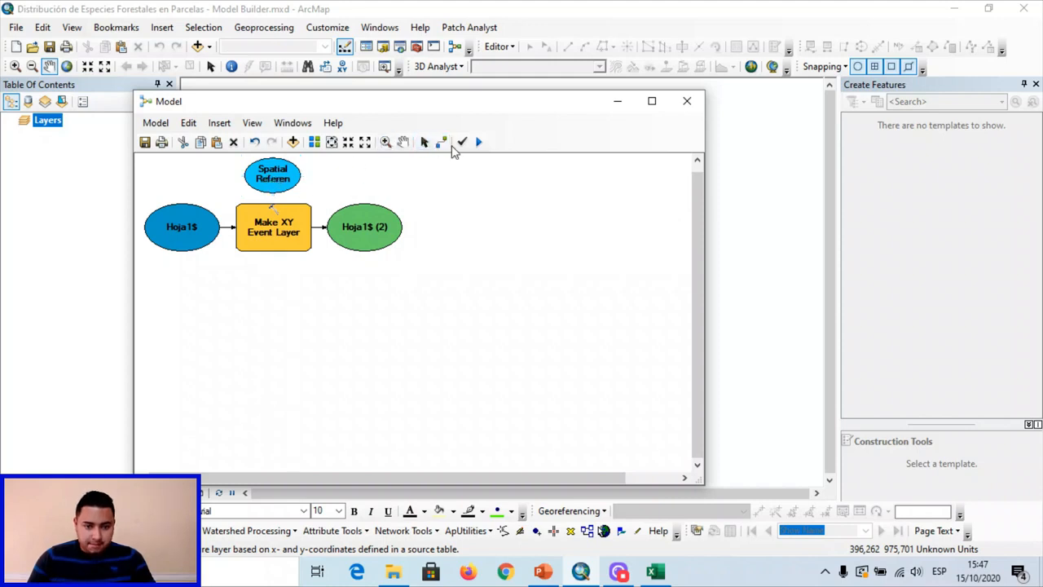
click(441, 142)
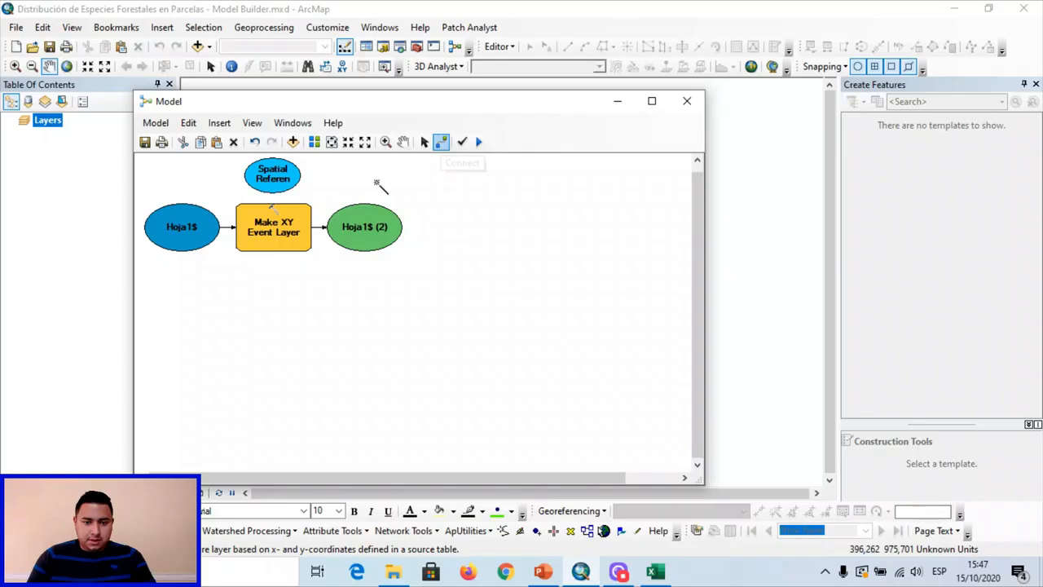
click(285, 186)
click(287, 215)
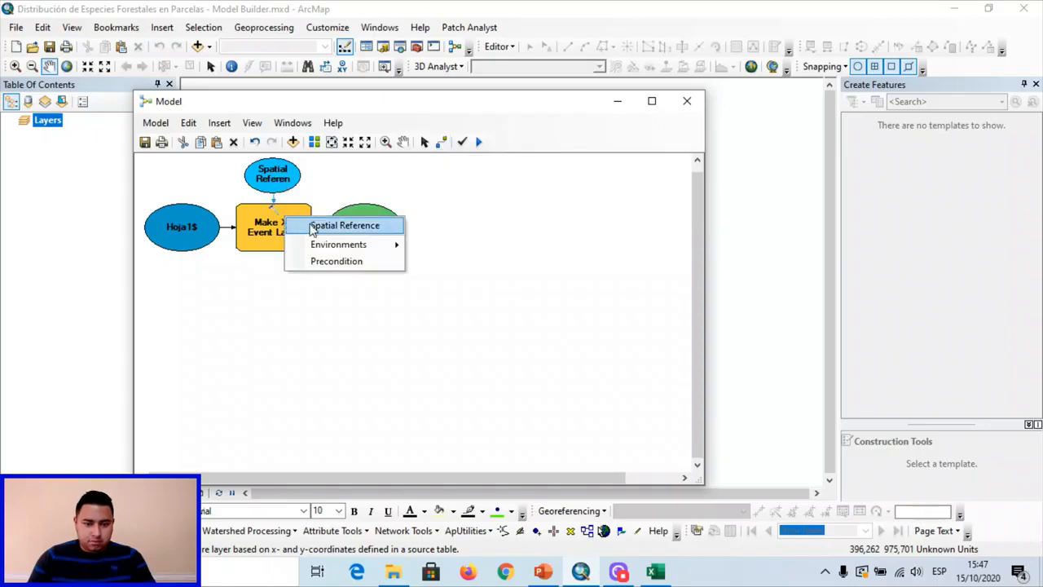
click(303, 224)
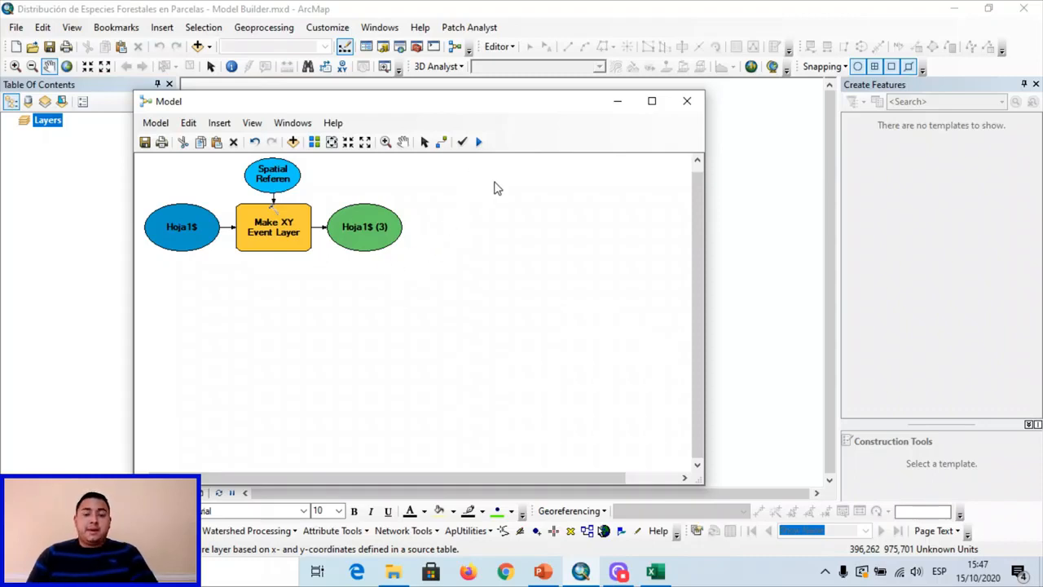
Run the model and add its Hoja1$ (3) output to the map display
click(480, 144)
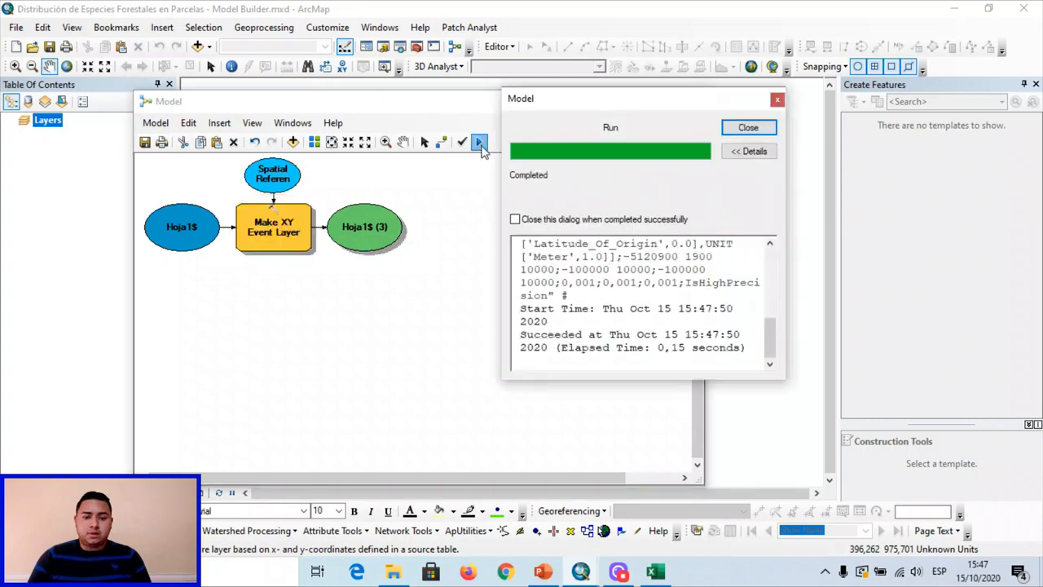
click(748, 128)
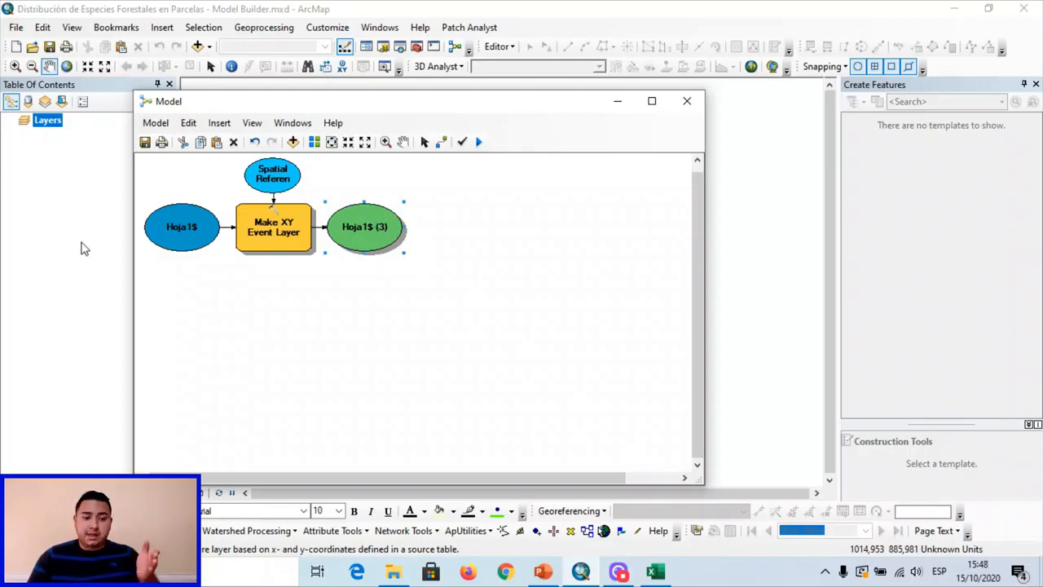
right_click(389, 228)
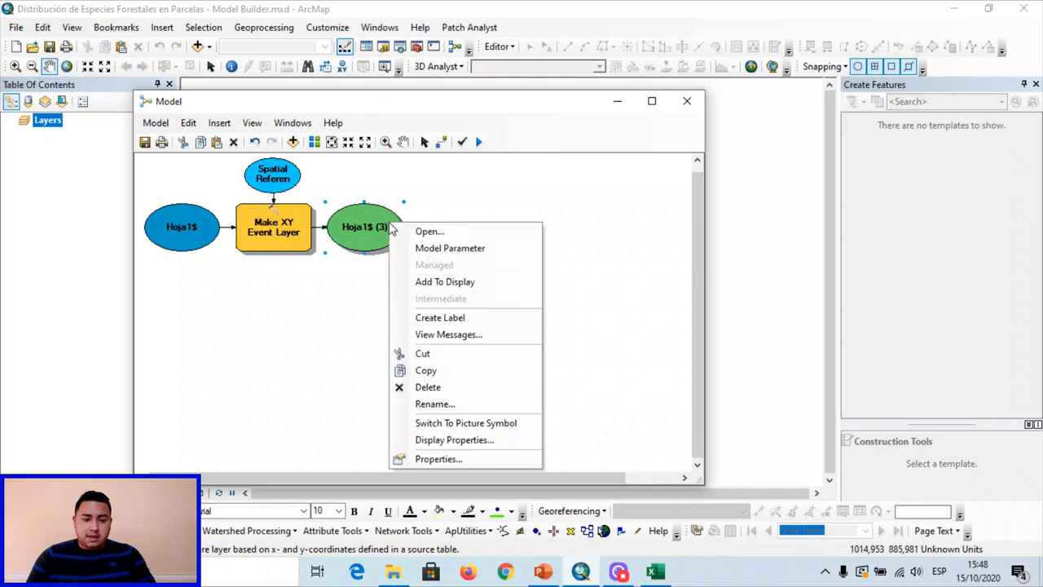
click(447, 282)
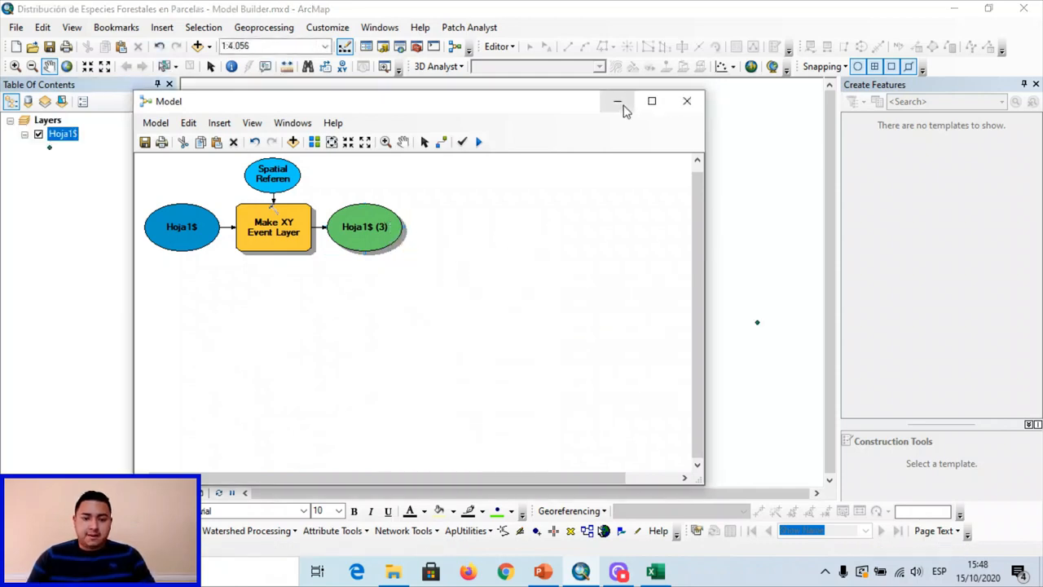
Minimize the Model window and add the Imagery basemap to the map with the parcel points
click(619, 103)
drag(566, 326, 558, 327)
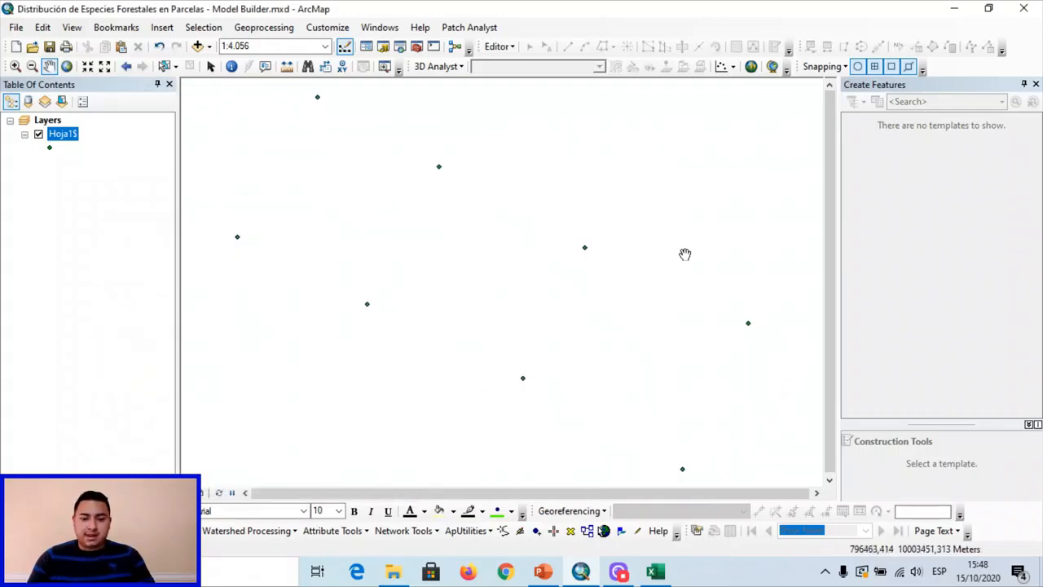
click(209, 46)
click(224, 79)
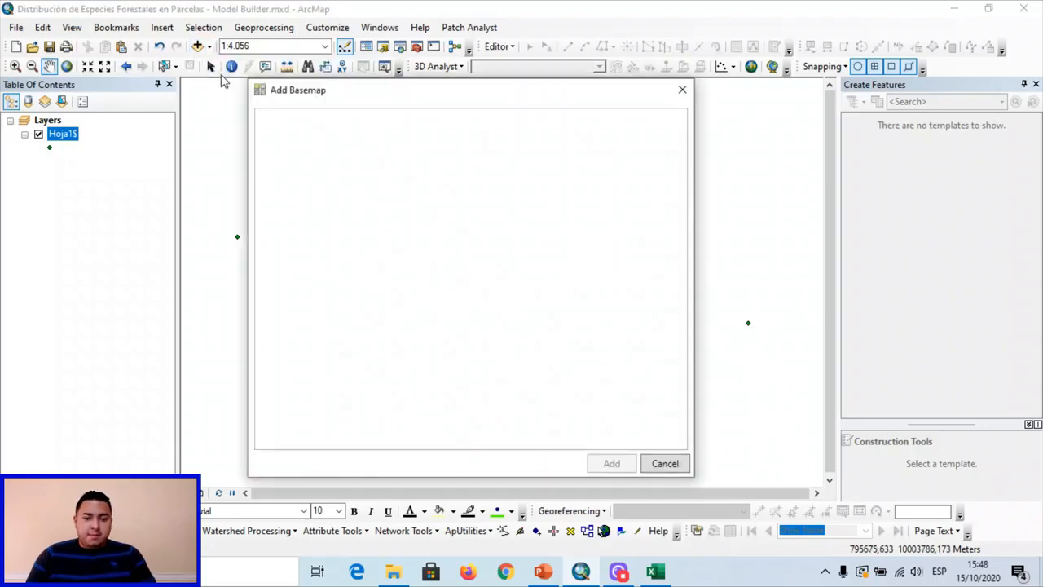
click(350, 201)
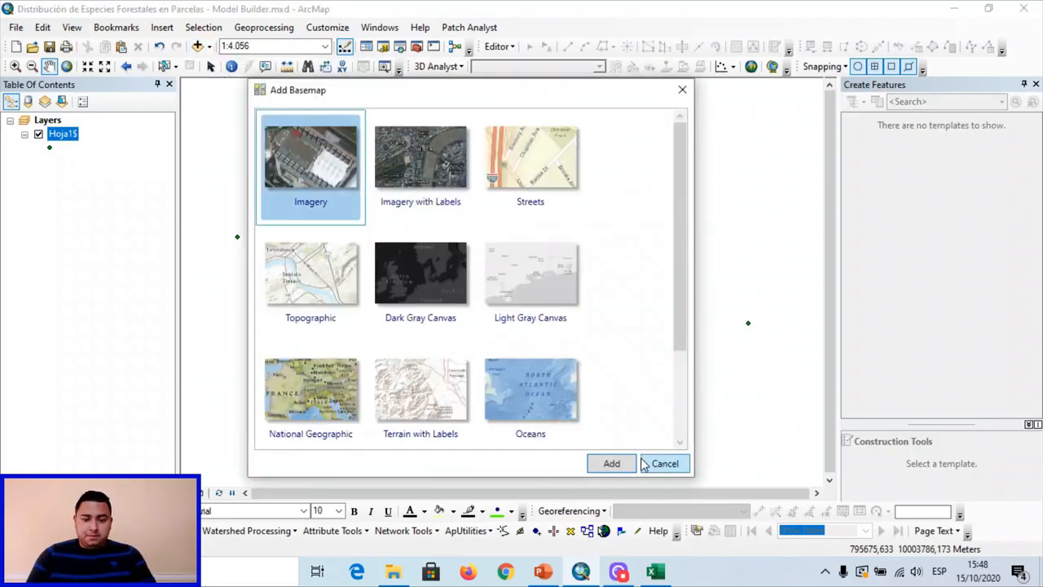
click(625, 462)
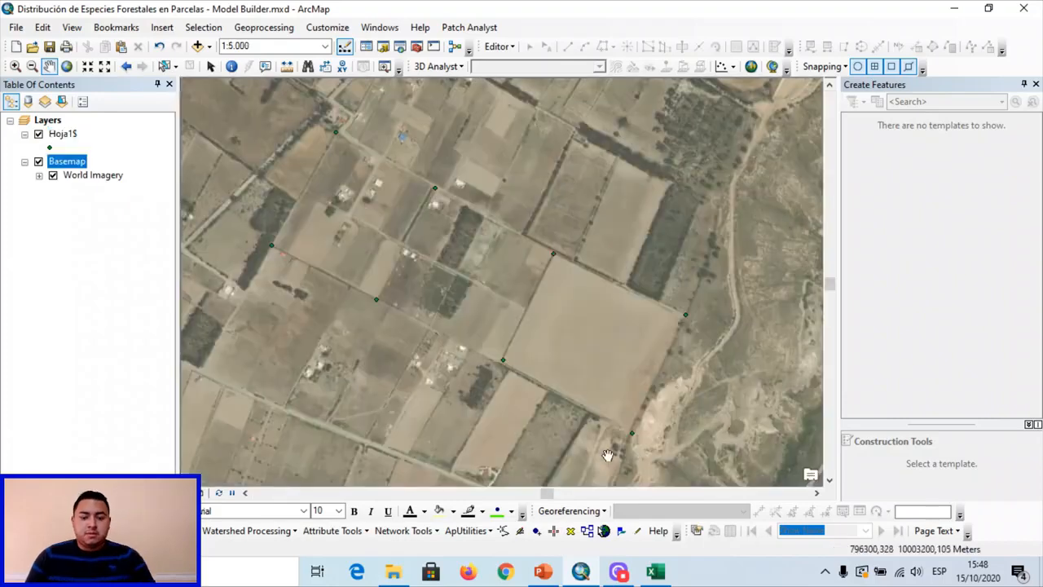
Change the Hoja1$ layer's point symbol to the green circle with a centre dot at size 10
click(50, 148)
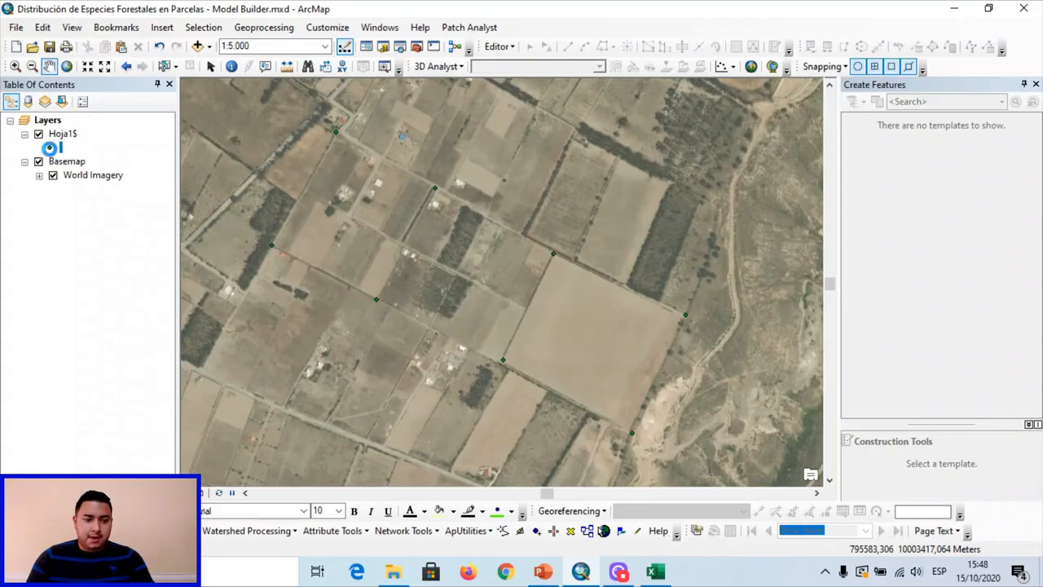
click(761, 356)
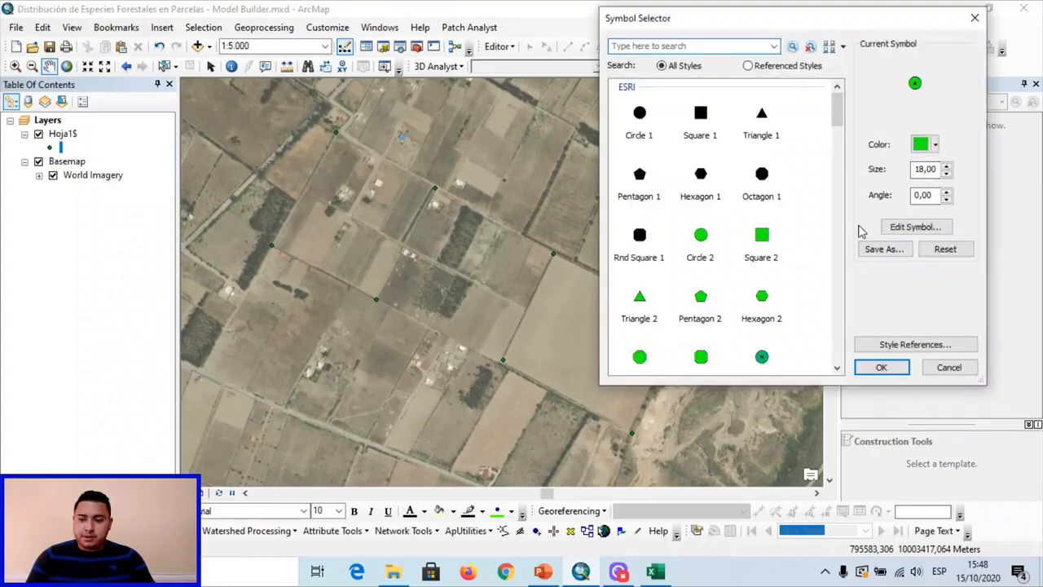
drag(937, 169, 862, 163)
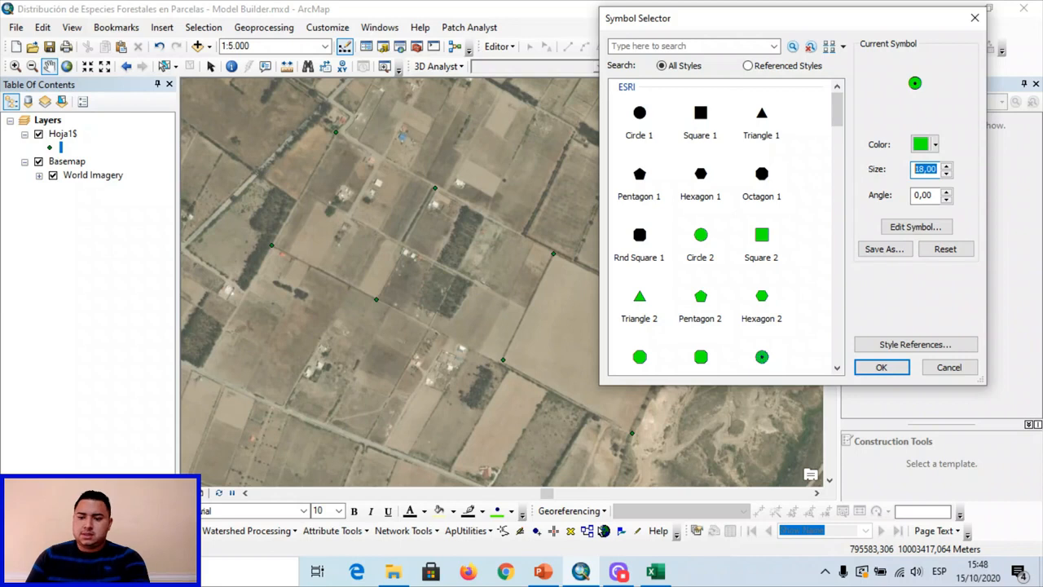
text(10)
click(880, 366)
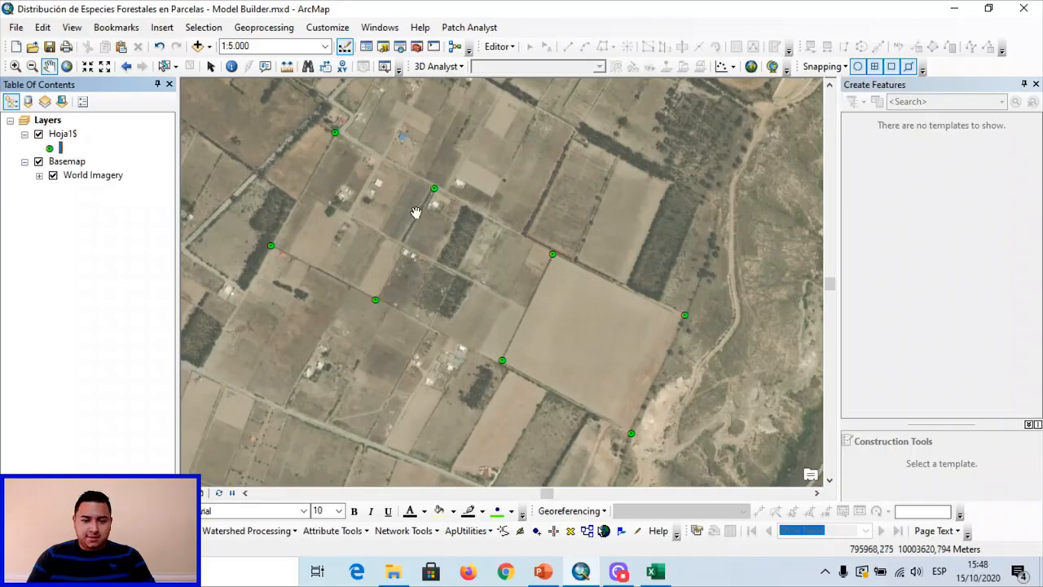
Restore the Model window and add the Feature To Point tool from the Features toolset below Make XY Event Layer
click(61, 545)
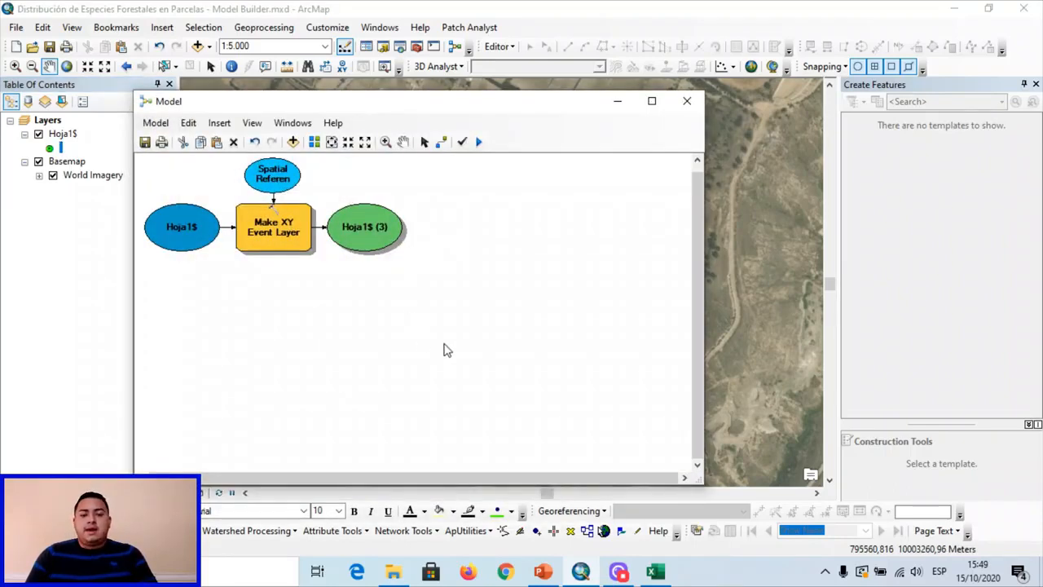
drag(372, 103, 687, 175)
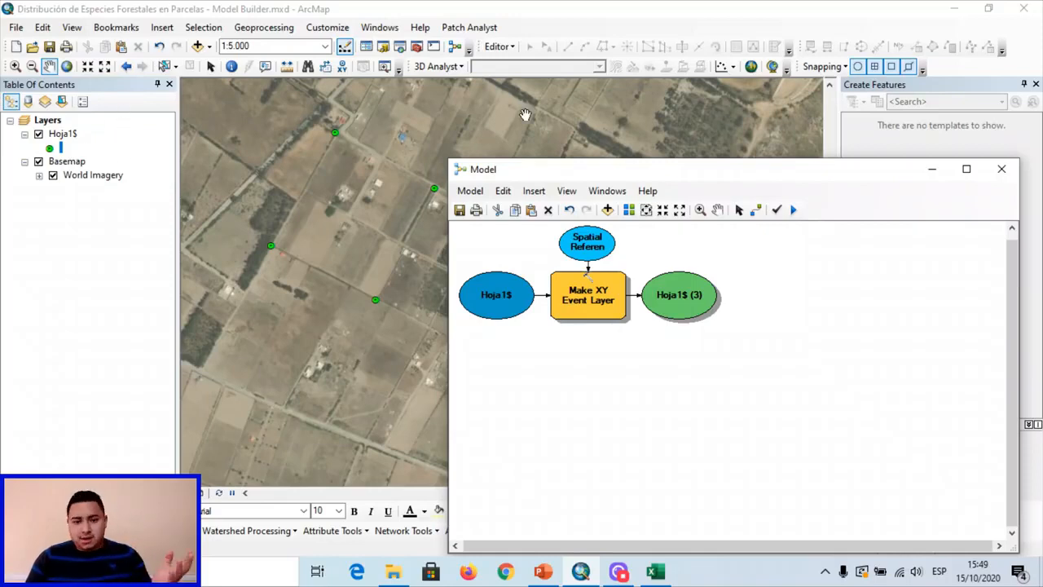
drag(625, 176, 364, 138)
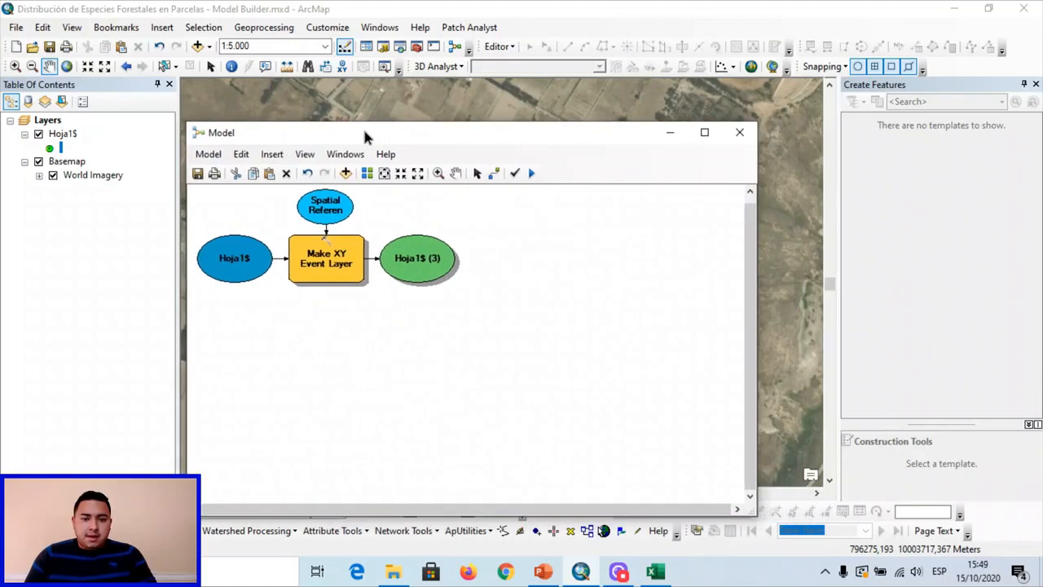
click(417, 46)
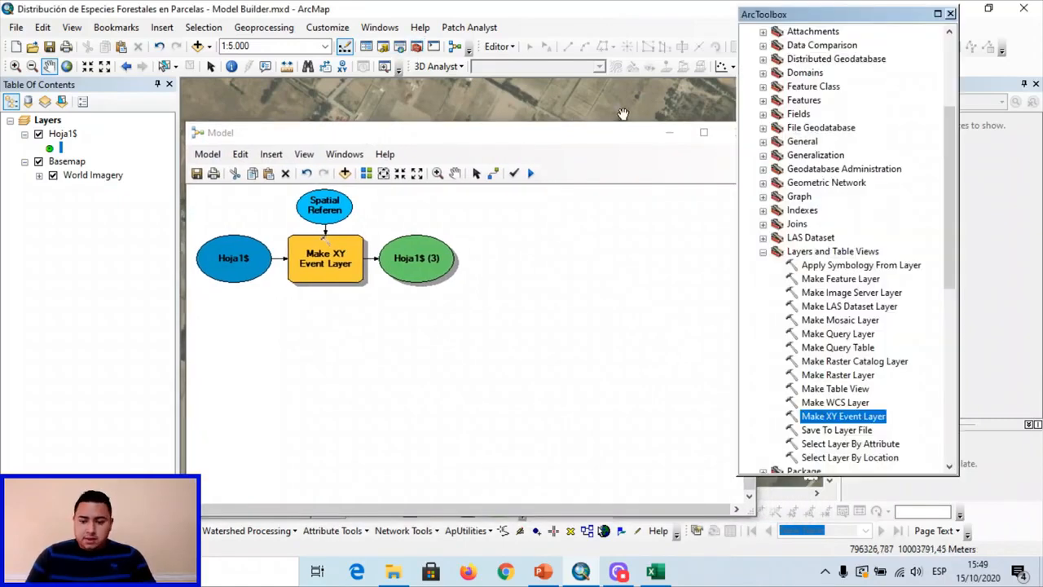
click(763, 252)
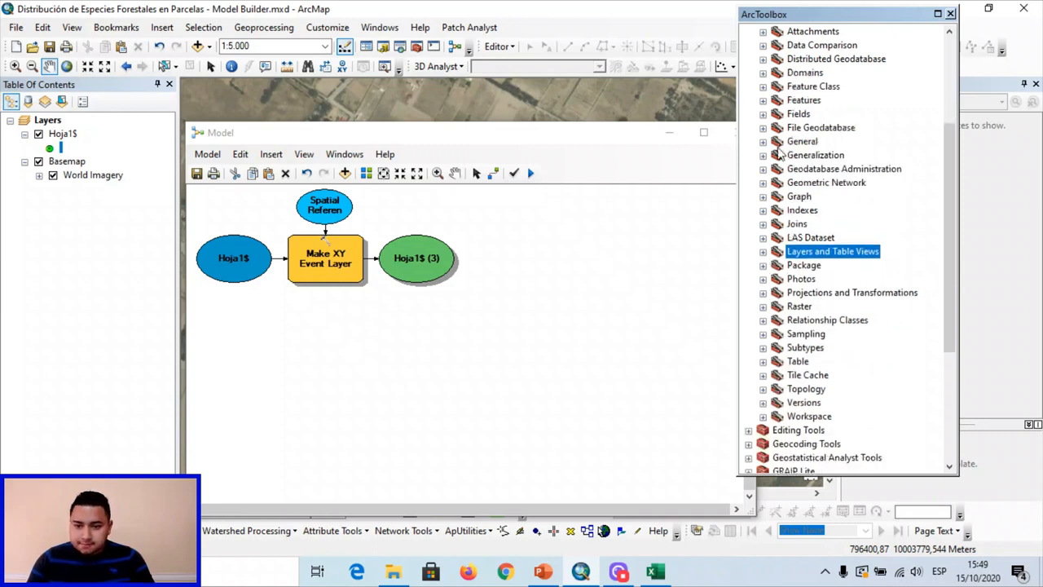
click(763, 100)
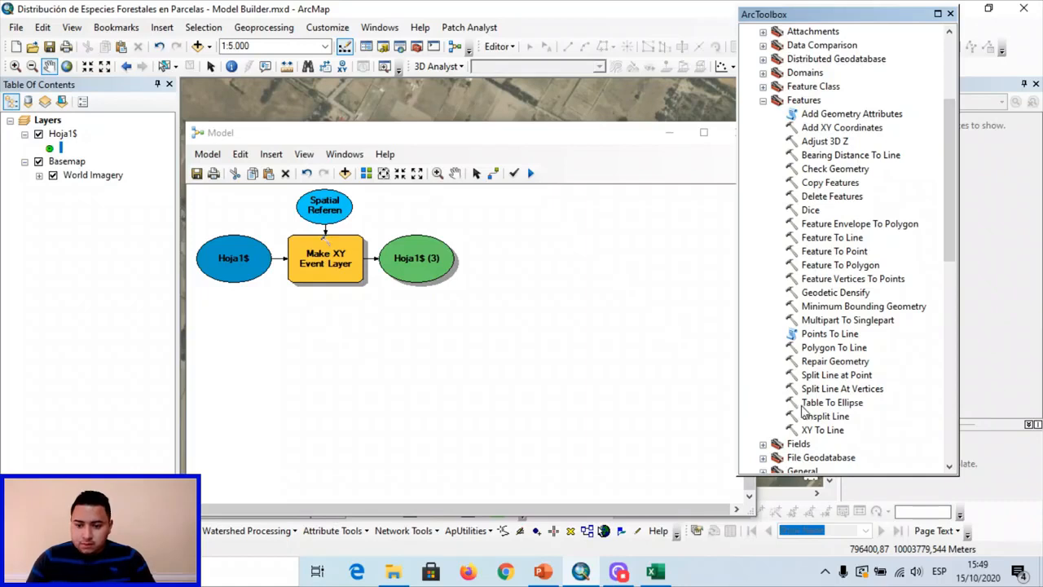
drag(846, 251, 340, 344)
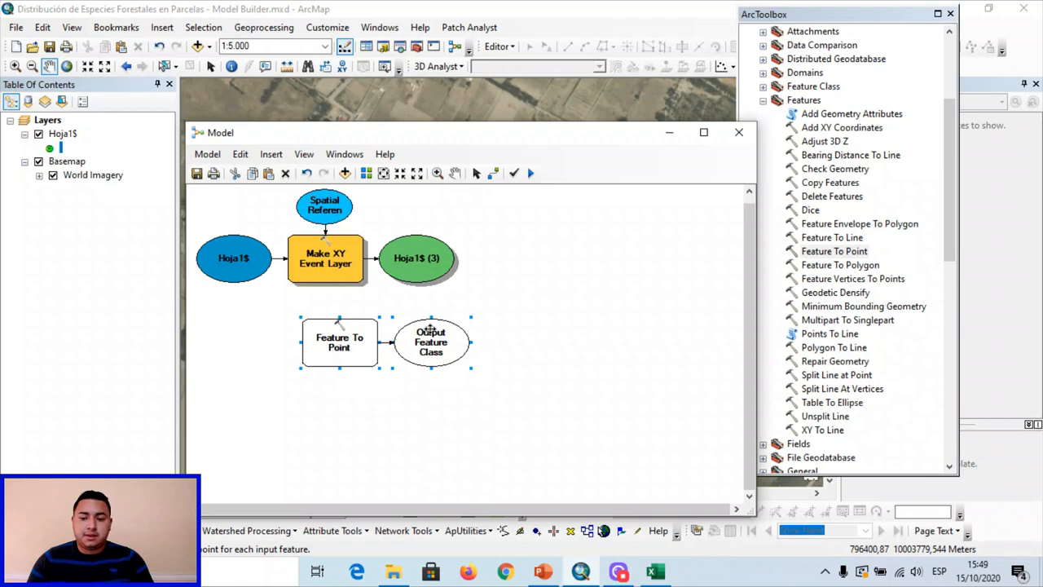
click(854, 252)
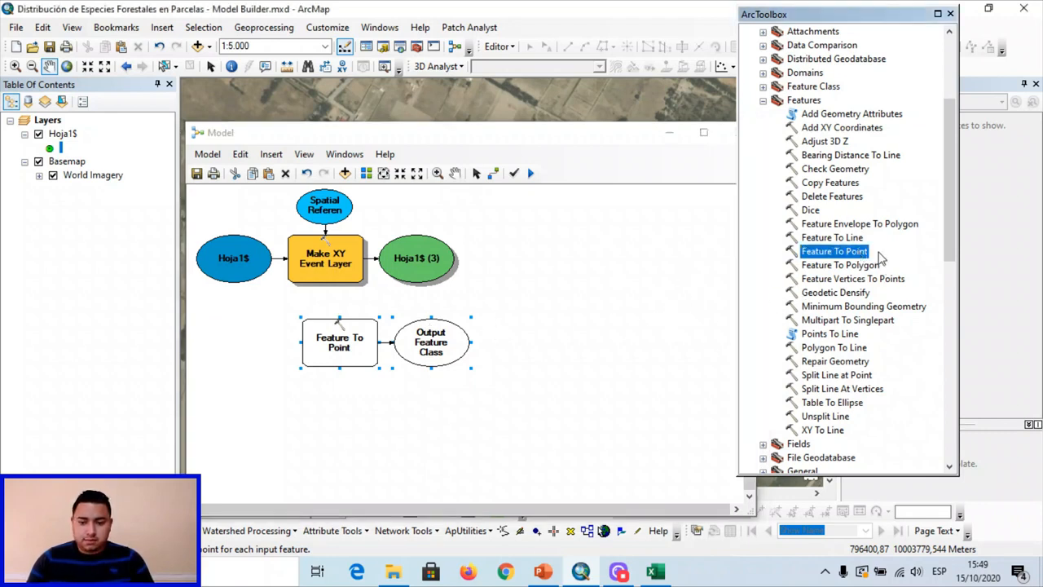
drag(423, 138, 378, 126)
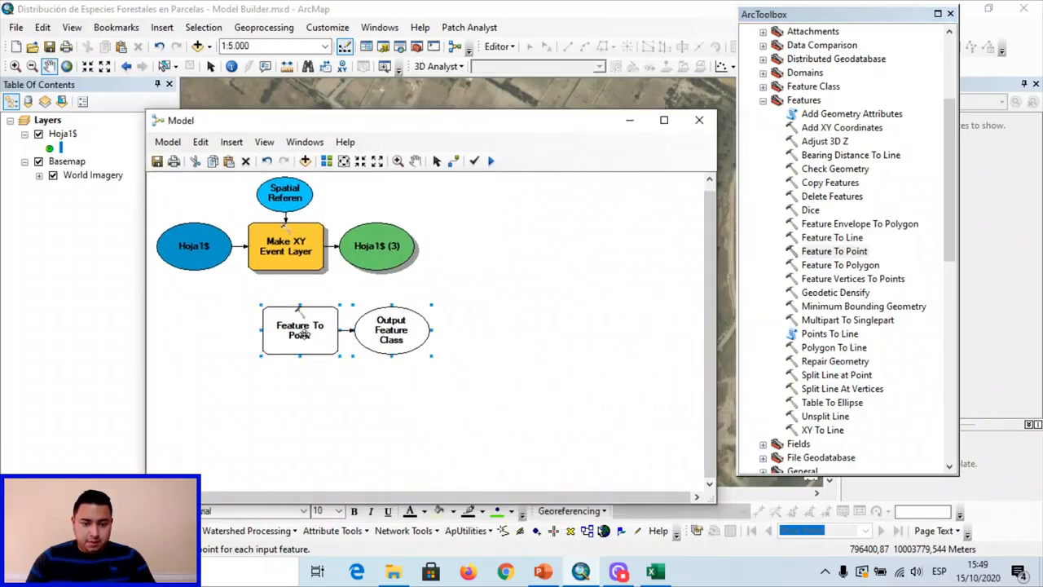
drag(300, 330, 249, 323)
Open the Feature To Point tool's parameters and set its input features to the model output Hoja1$ (3)
double_click(271, 321)
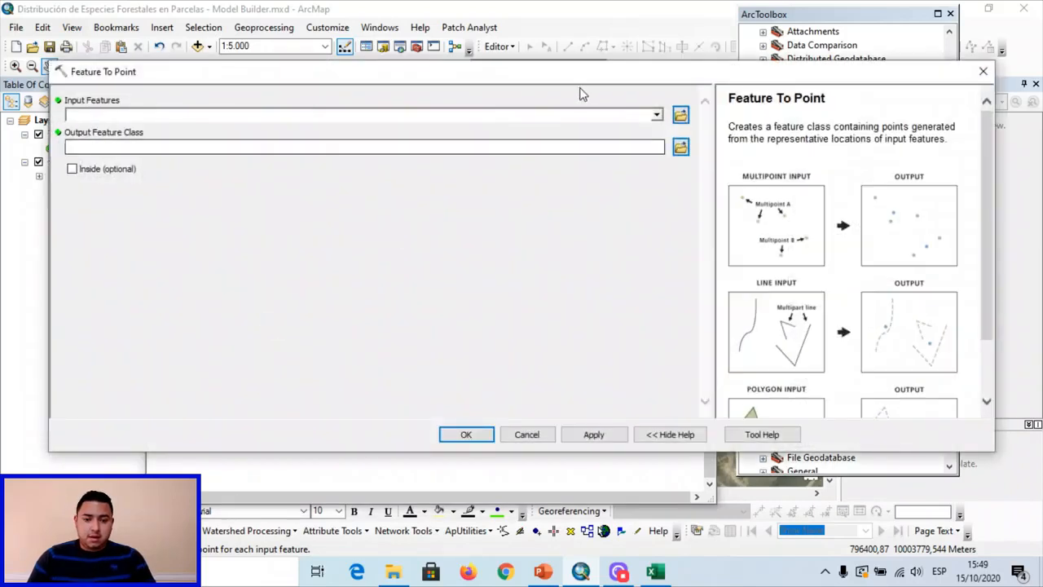
drag(579, 79, 594, 400)
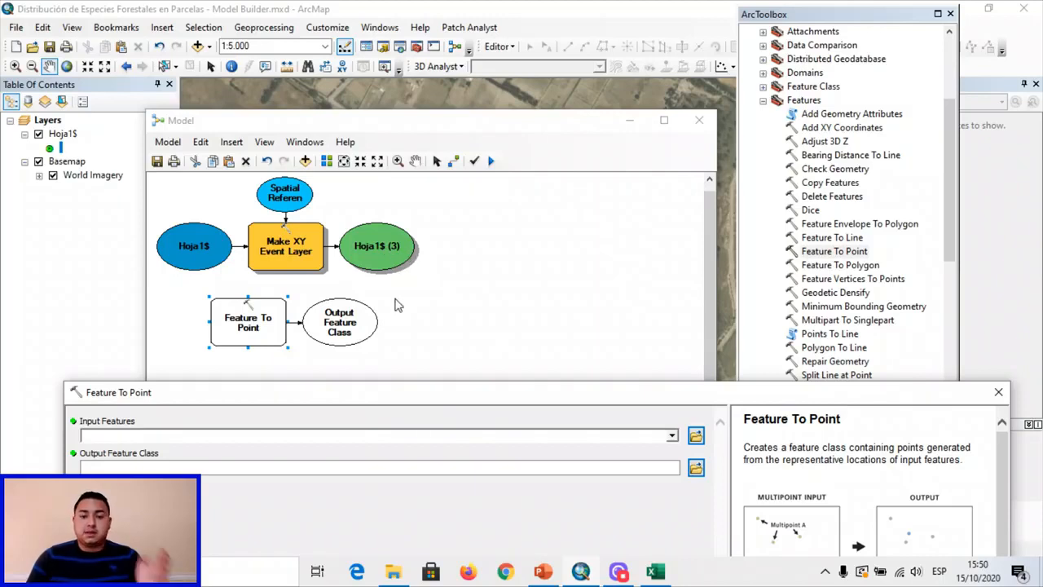
click(672, 436)
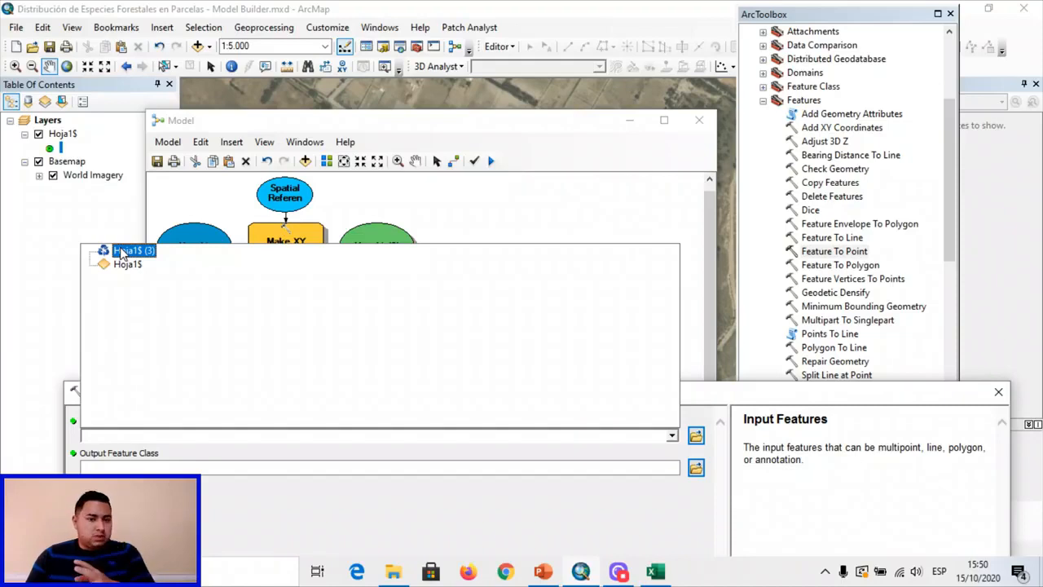
click(536, 123)
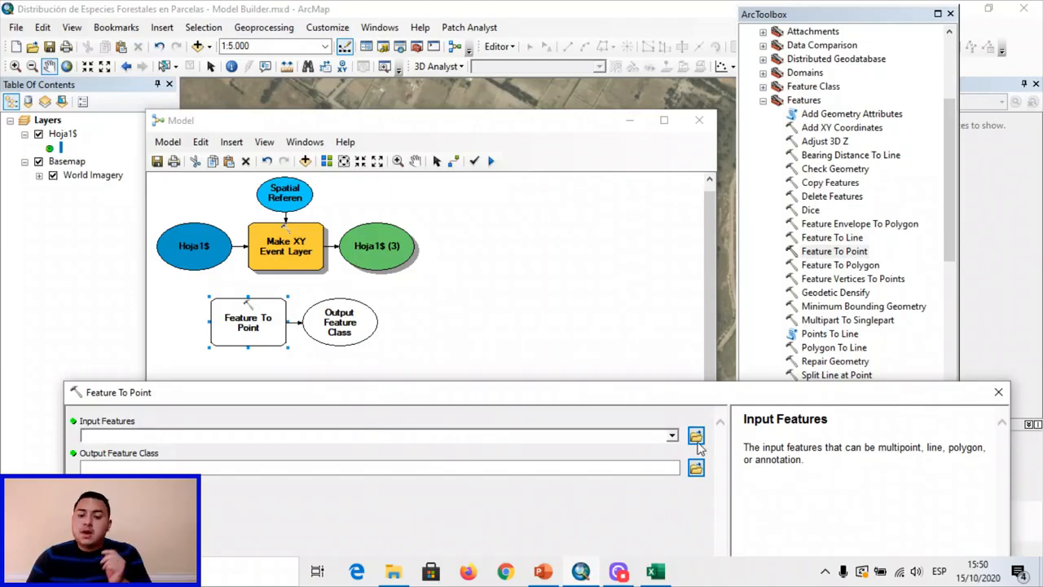
click(671, 435)
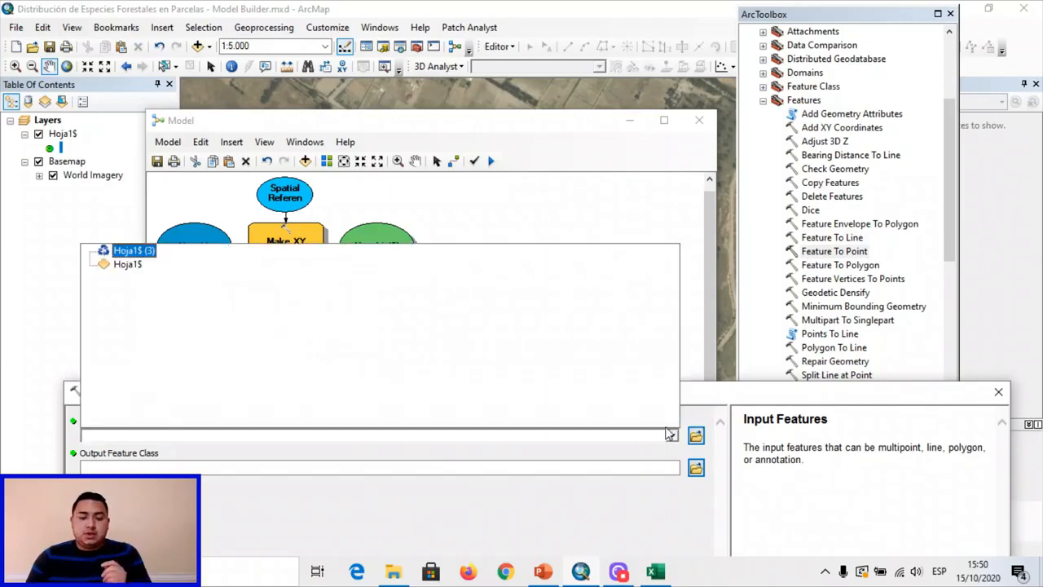
click(136, 250)
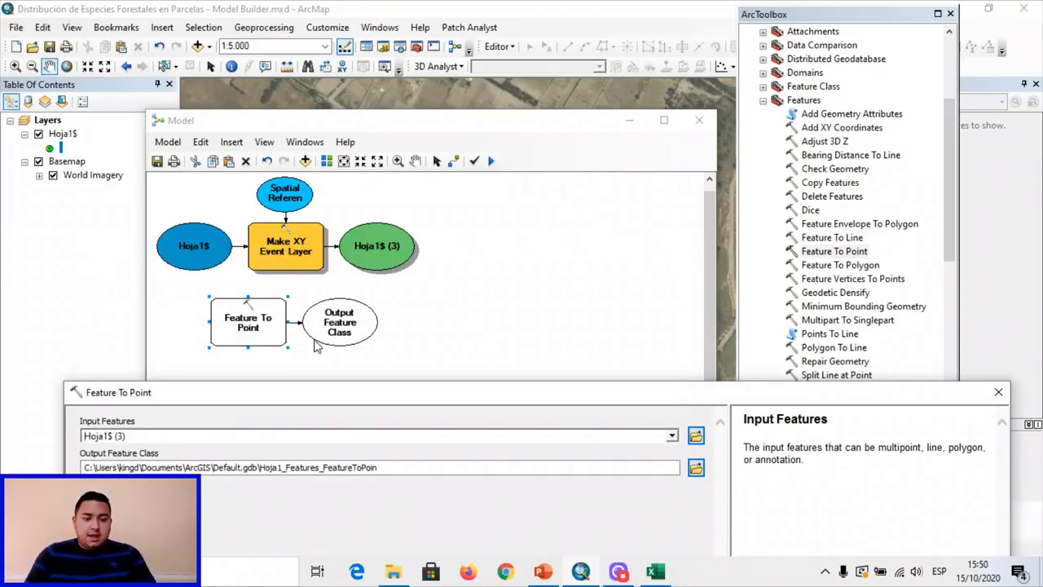
Save the Feature To Point output feature class as Puntos_P in the Resultados folder and accept the tool's parameters
drag(494, 393, 492, 116)
click(692, 187)
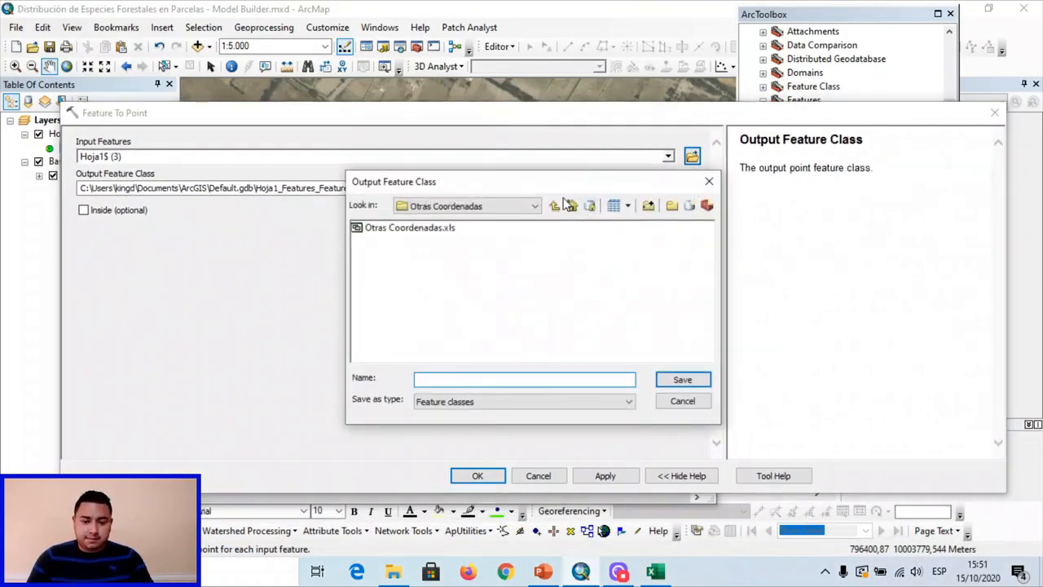
click(555, 205)
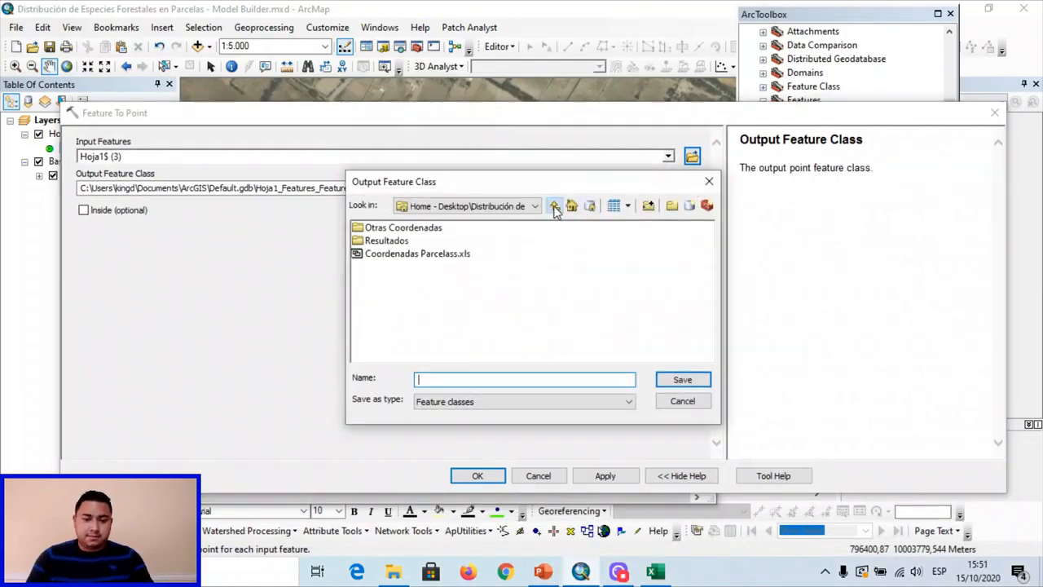
double_click(383, 242)
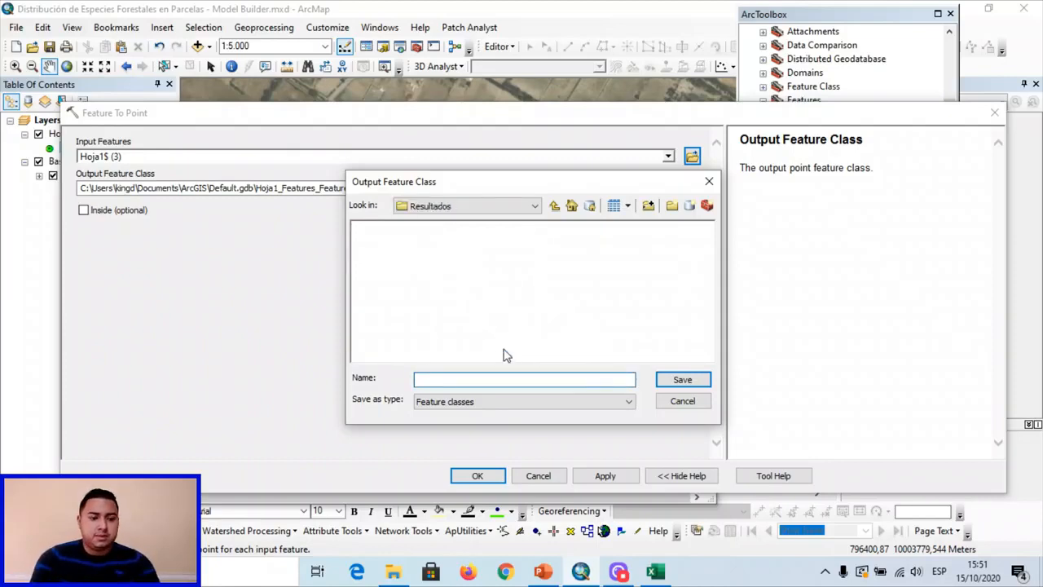
text(Puntos_P)
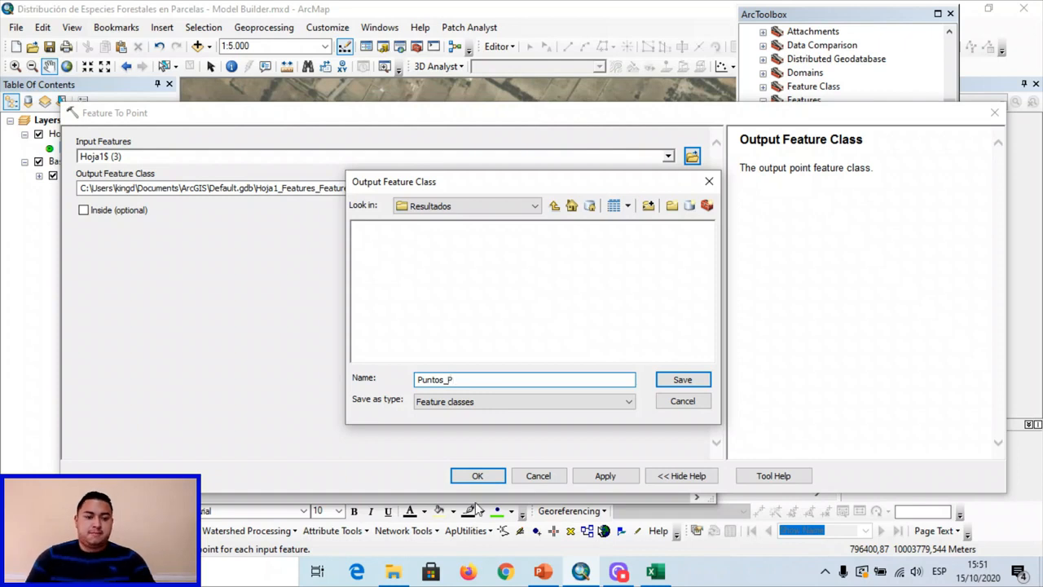
click(681, 382)
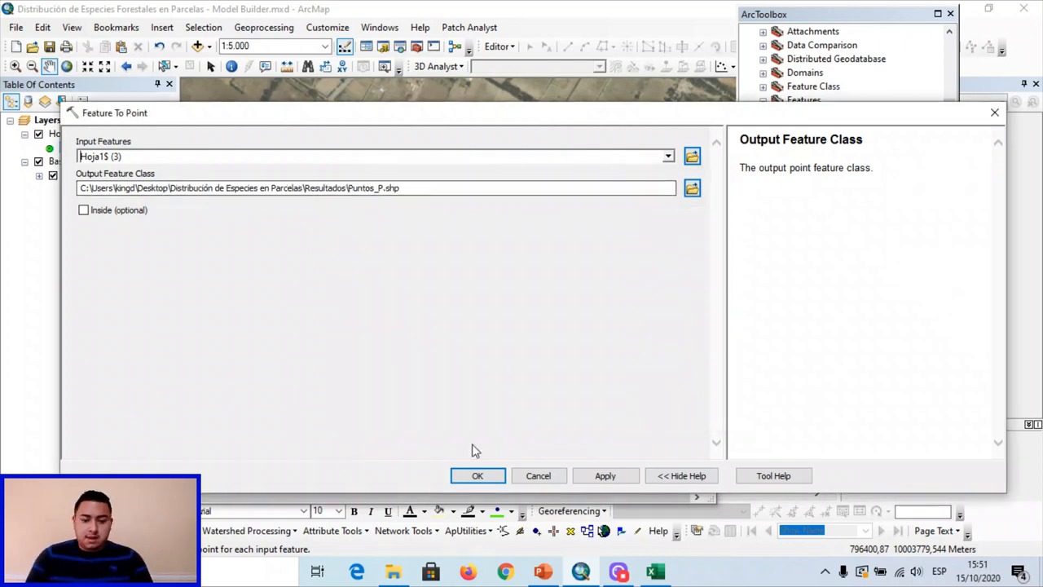
click(477, 475)
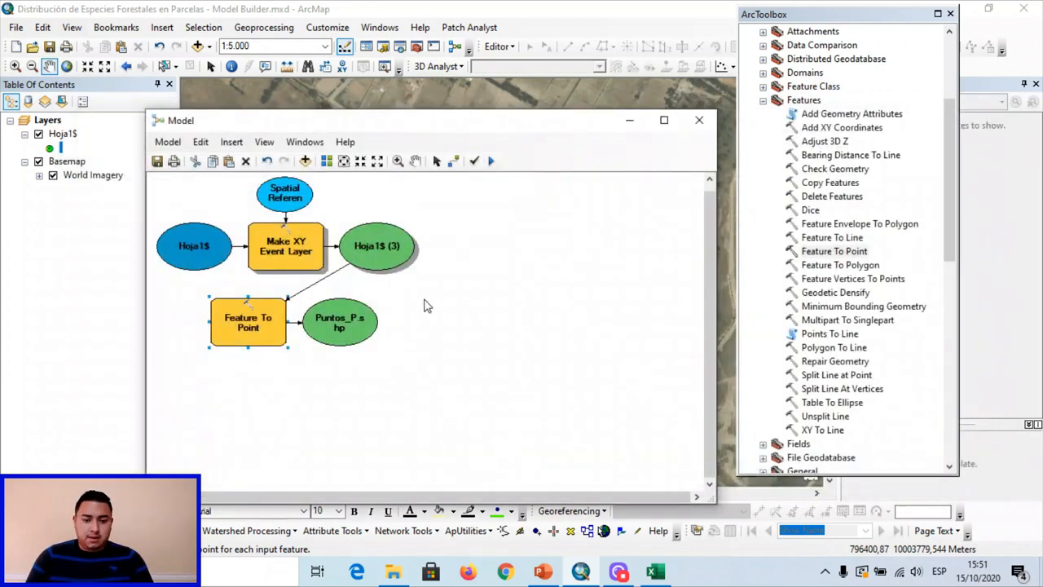
Arrange Feature To Point and its Puntos_P.shp output below Make XY Event Layer, bending the connector from Hoja1$ (3) between the rows
shift+click(349, 325)
drag(274, 325, 224, 324)
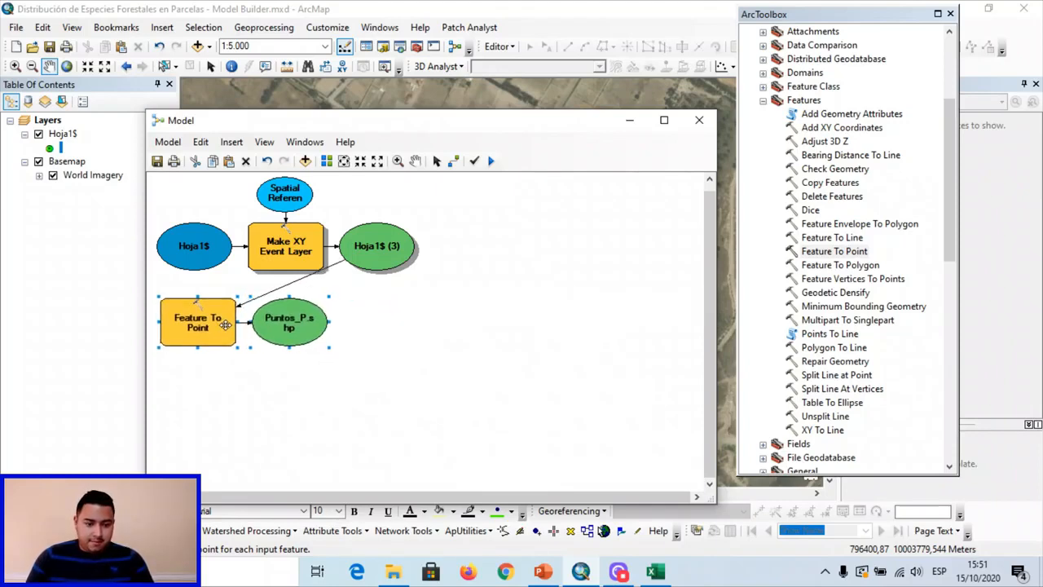
click(314, 277)
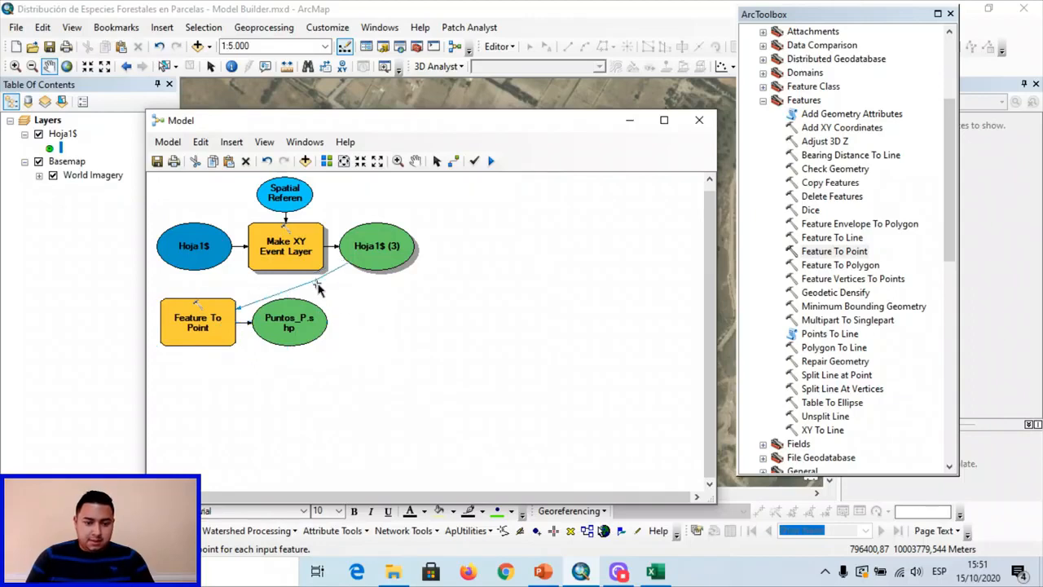
click(420, 324)
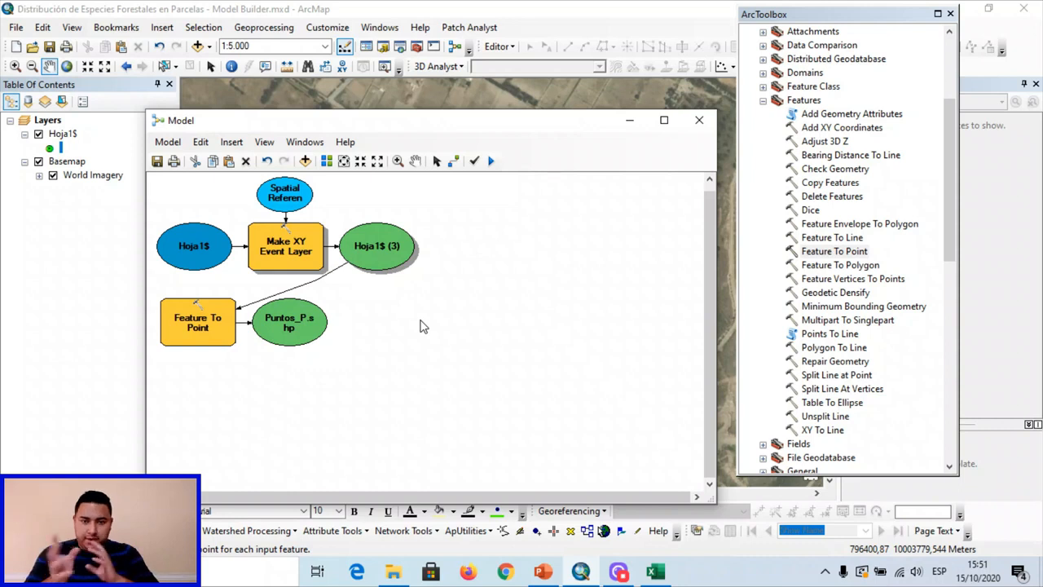
click(196, 316)
drag(204, 321, 228, 321)
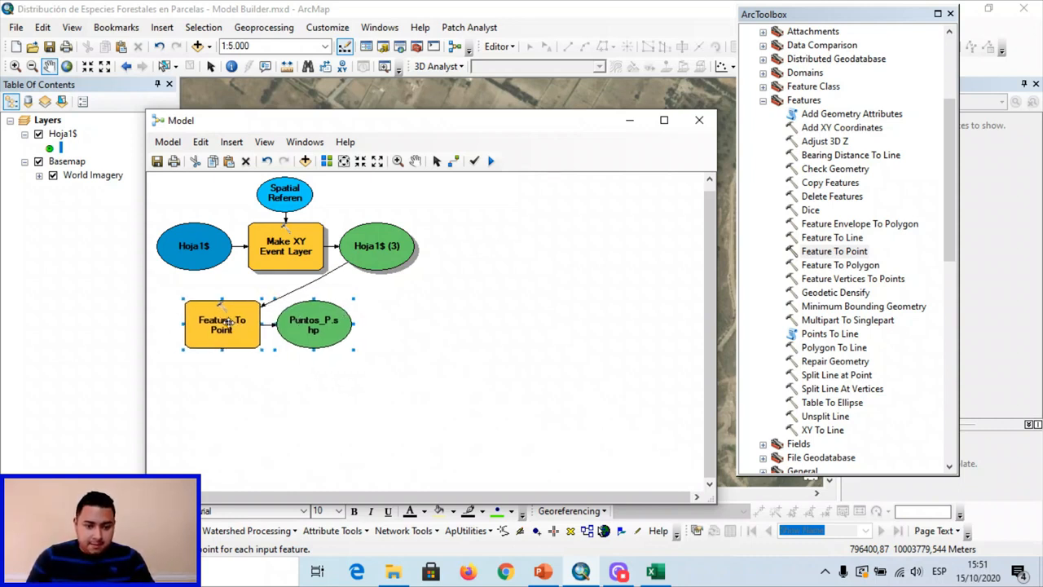
click(322, 280)
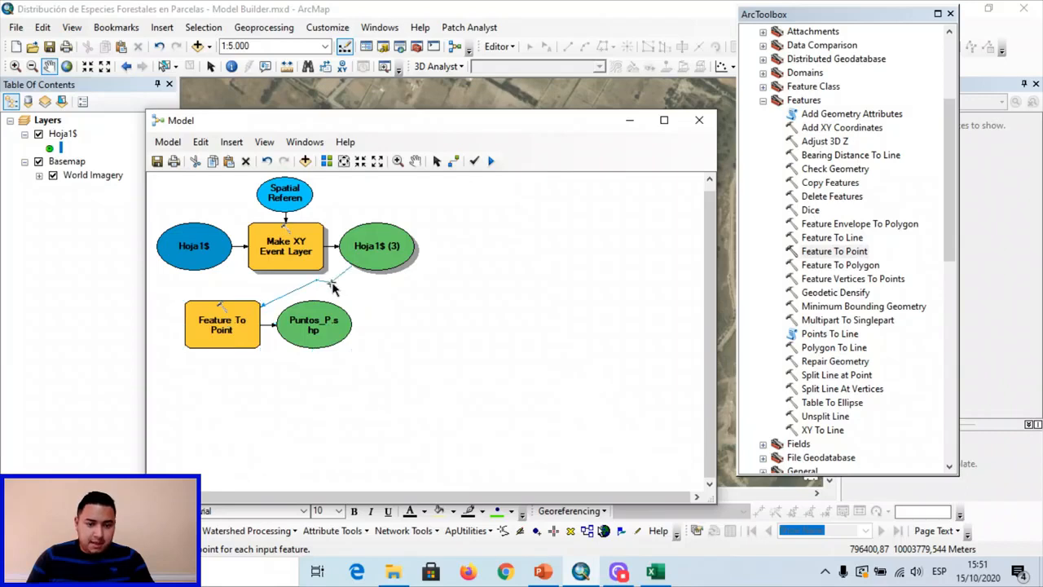
click(396, 305)
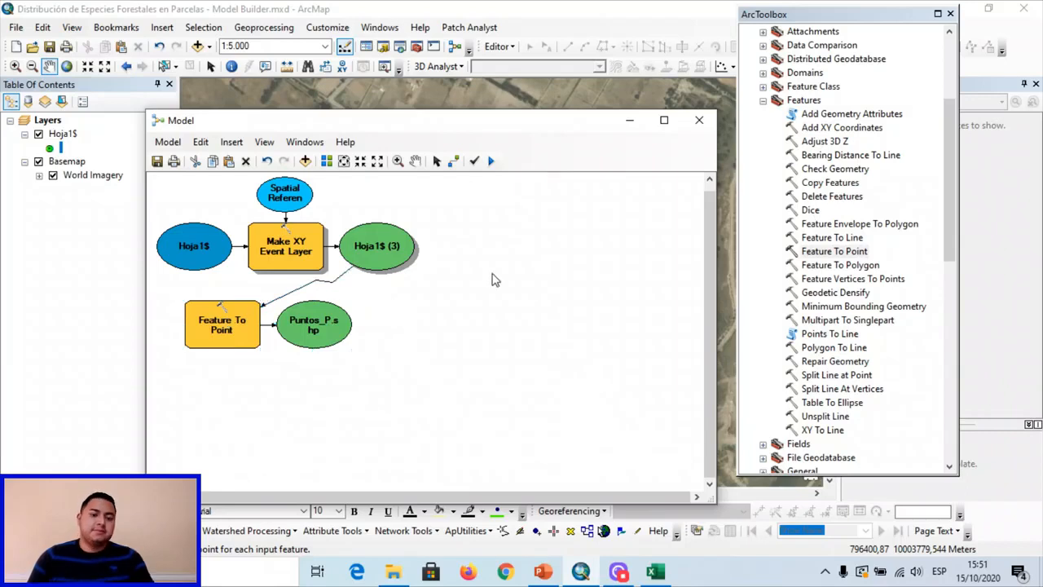
drag(326, 318, 330, 318)
click(460, 324)
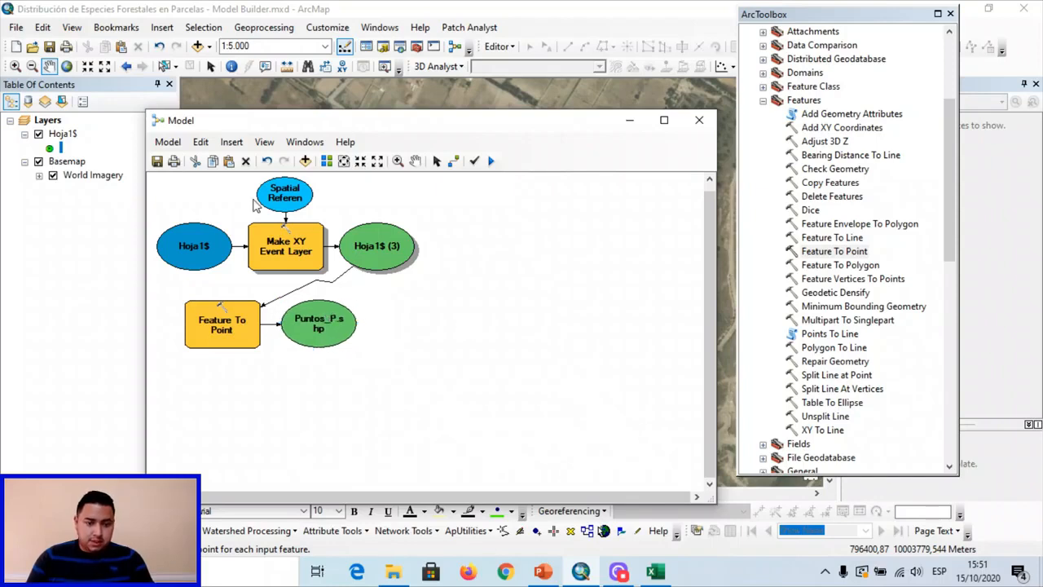
Run the model and add its Puntos_P.shp output to the map display
click(454, 161)
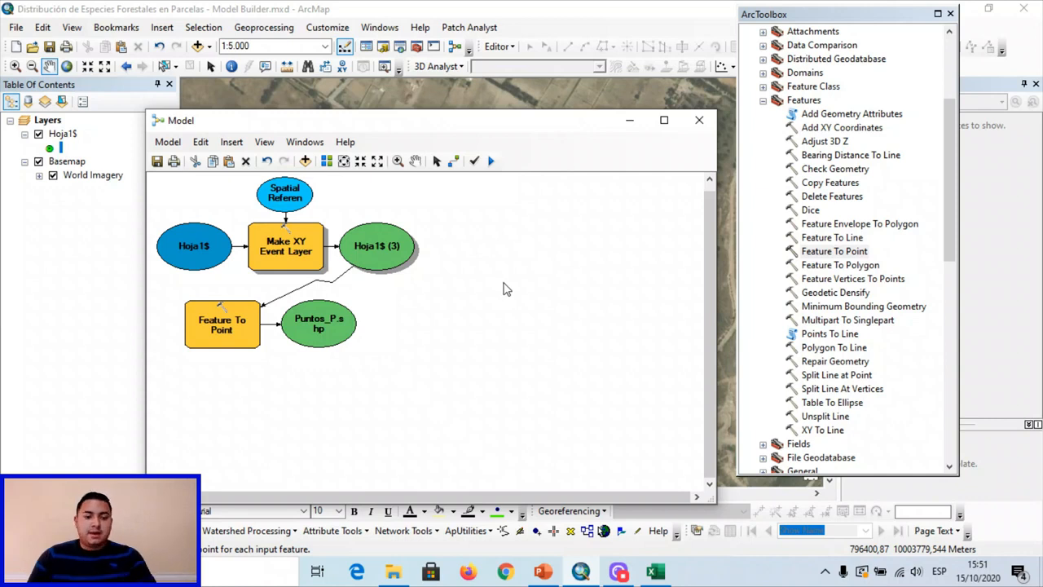
click(490, 161)
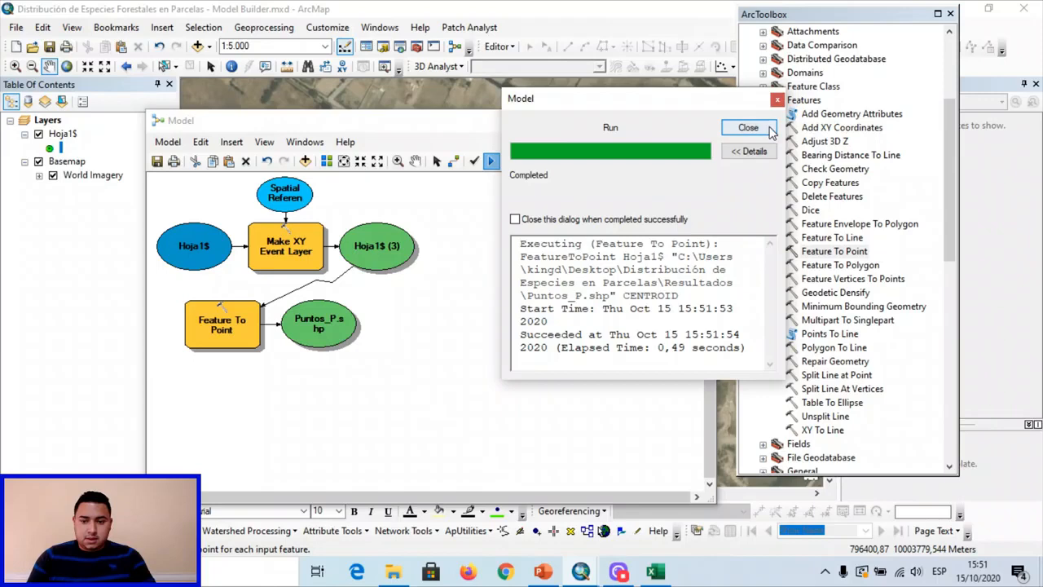
click(748, 128)
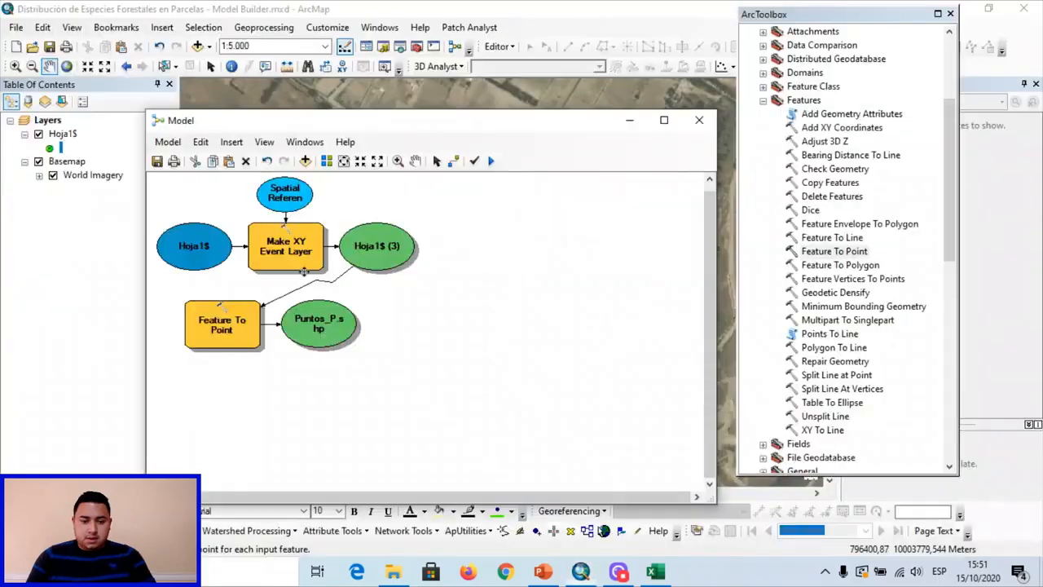
right_click(324, 320)
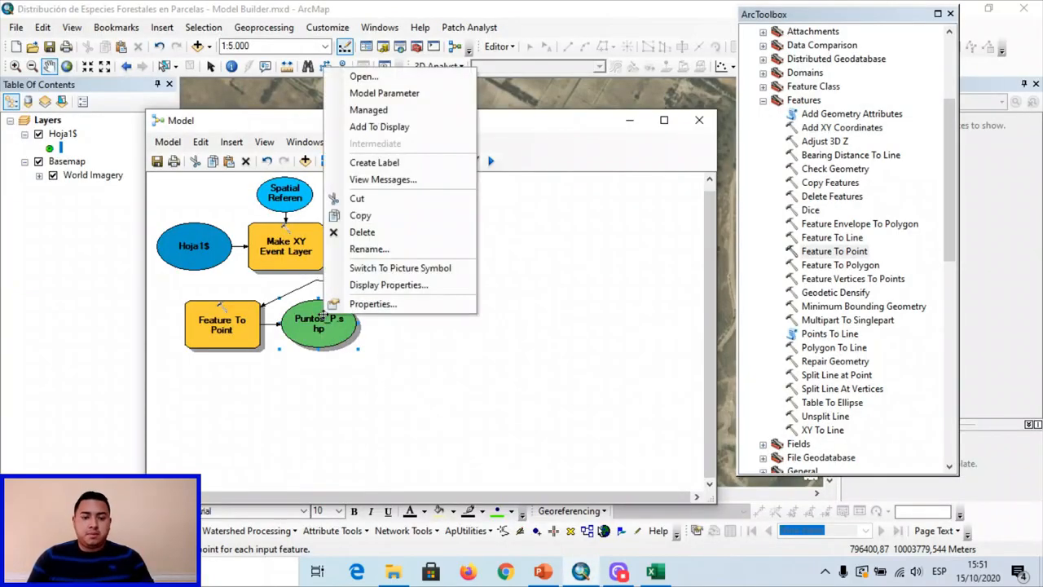
click(383, 128)
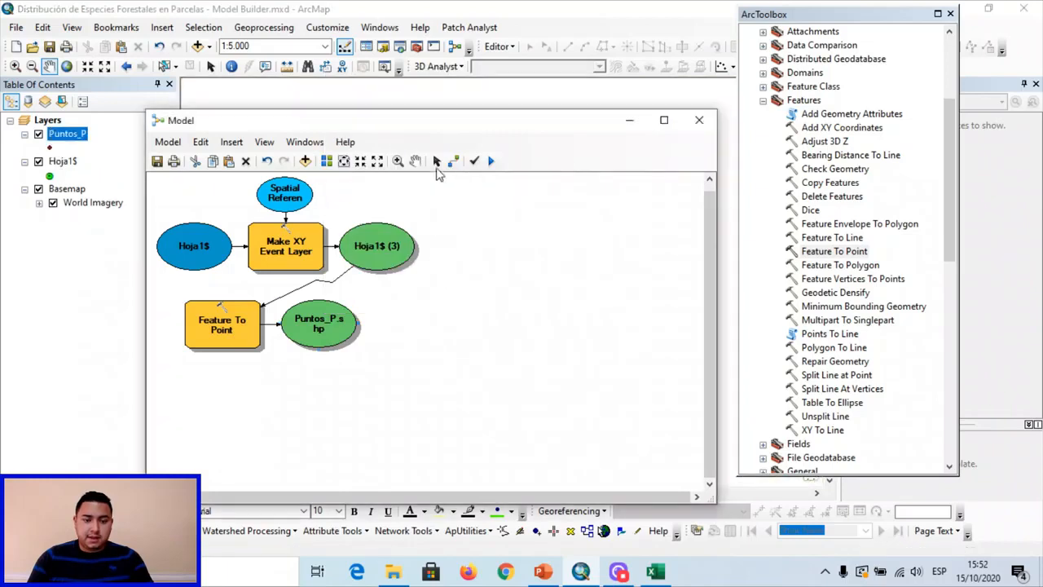
Minimize the Model window and turn off the Basemap and Hoja1$ layers
drag(435, 122, 464, 302)
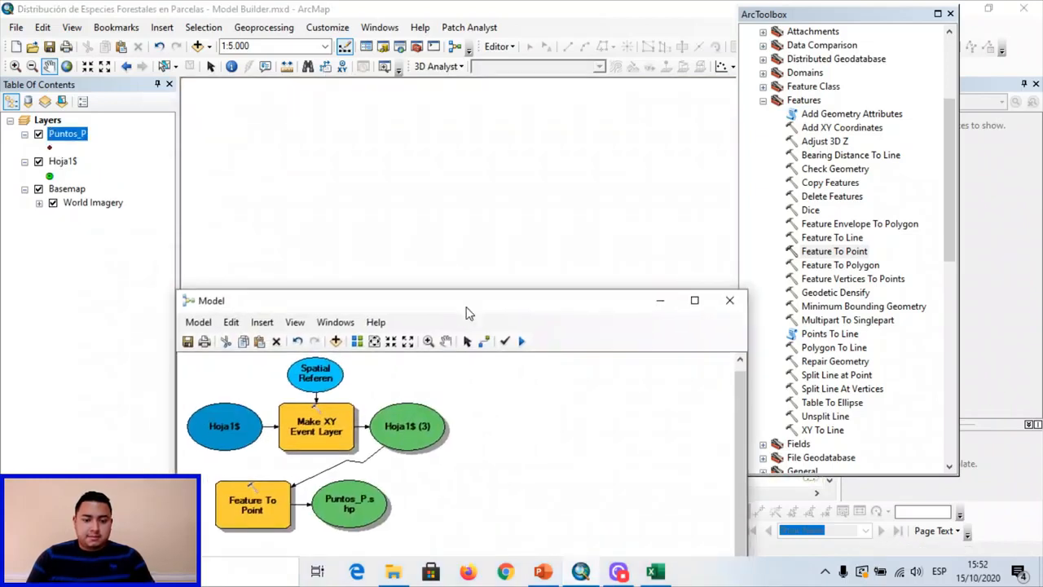
drag(601, 302, 559, 130)
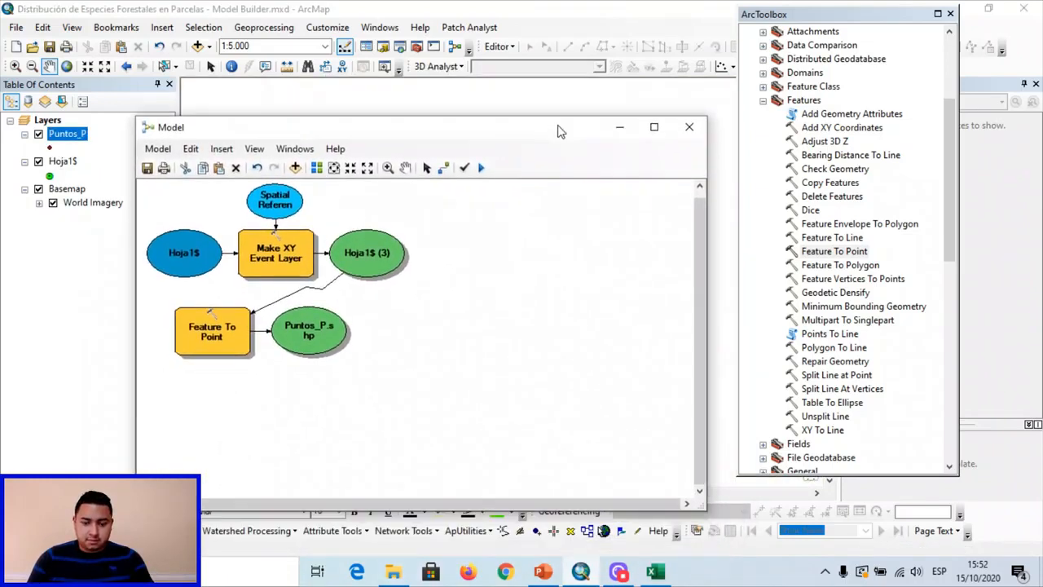
click(617, 124)
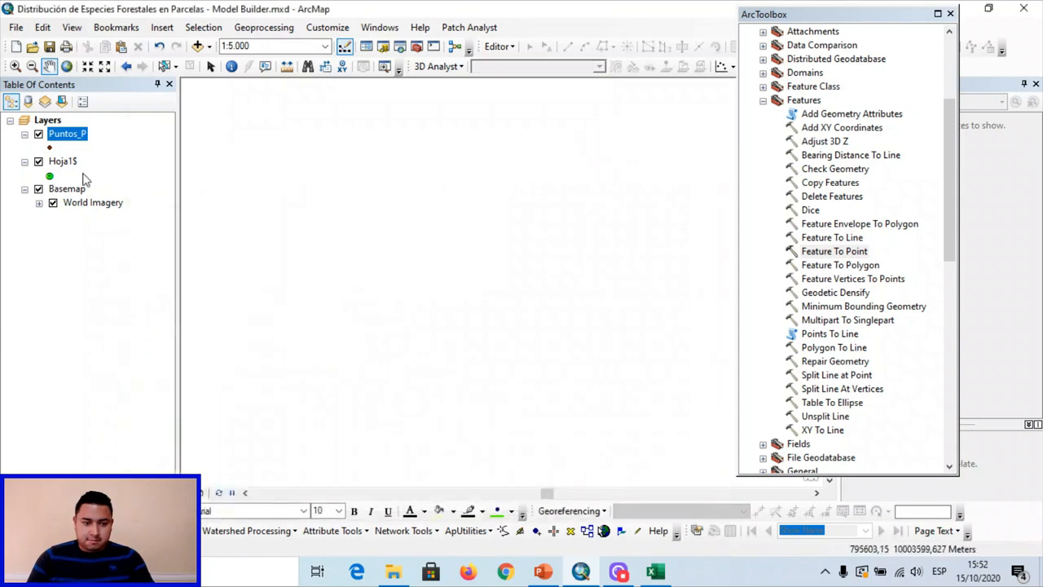
click(39, 189)
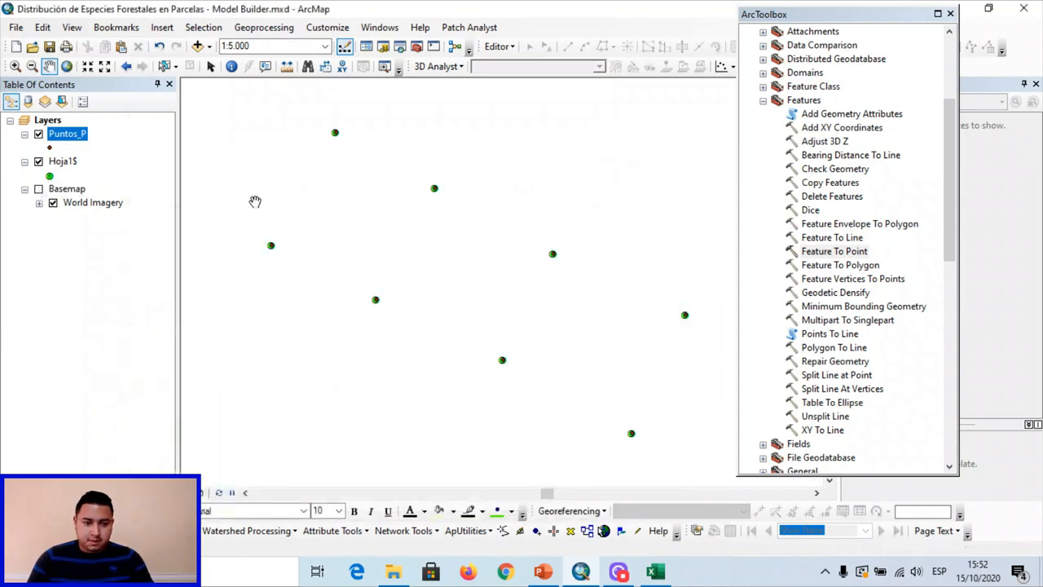
click(38, 162)
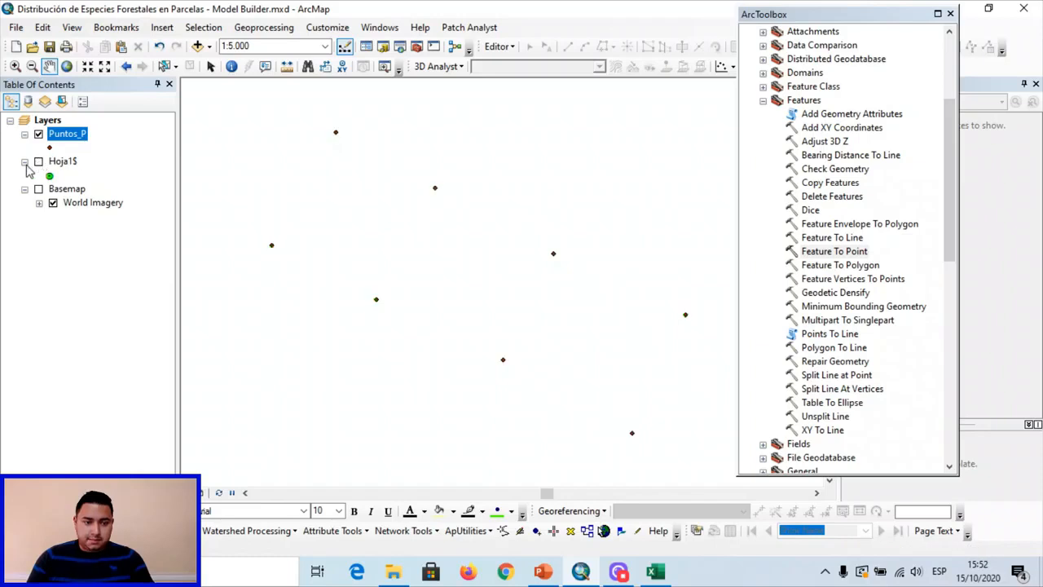
Close ArcToolbox and remove the Hoja1$ layer from the map
click(24, 161)
click(950, 14)
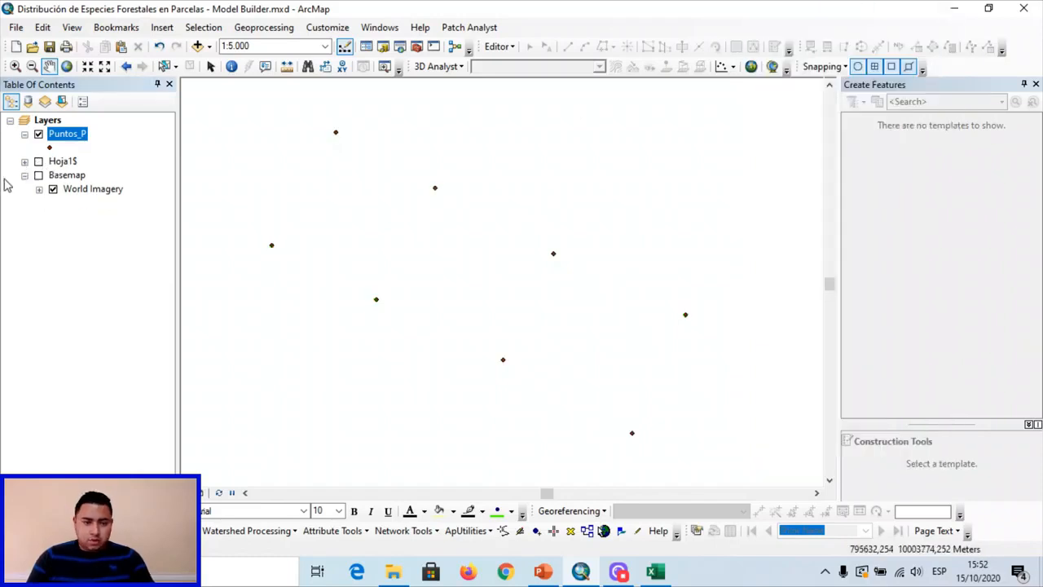
click(71, 165)
right_click(71, 165)
click(86, 186)
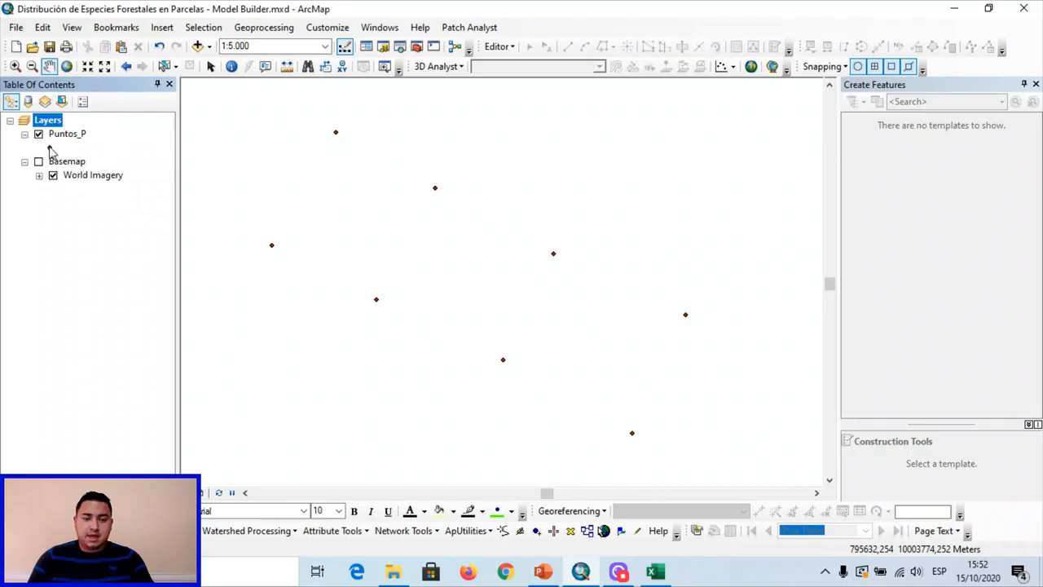
Change the Puntos_P symbol to the green circle with a centre dot at size 10, and turn the Basemap back on
double_click(49, 148)
double_click(923, 168)
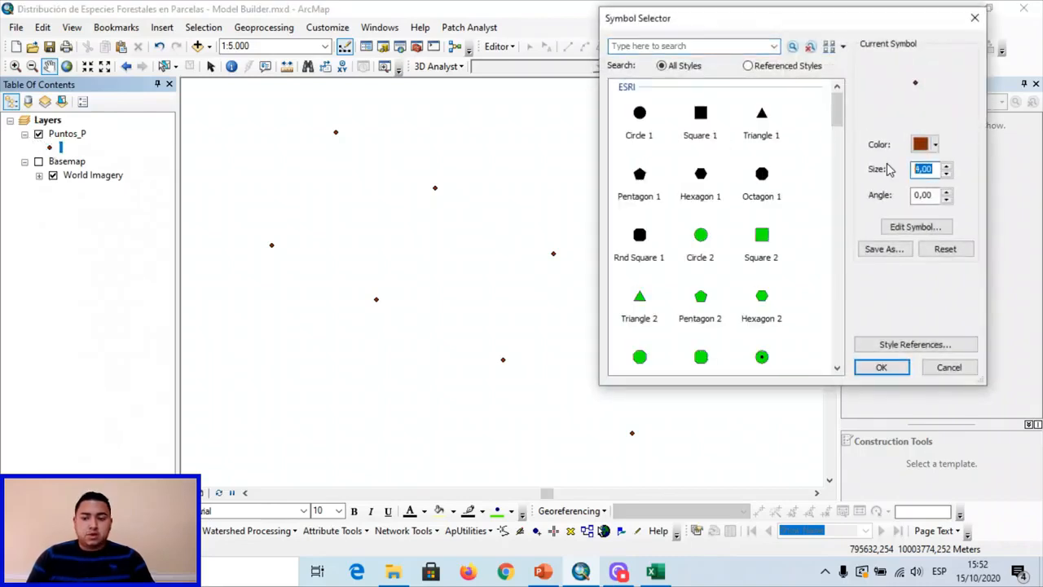
text(1)
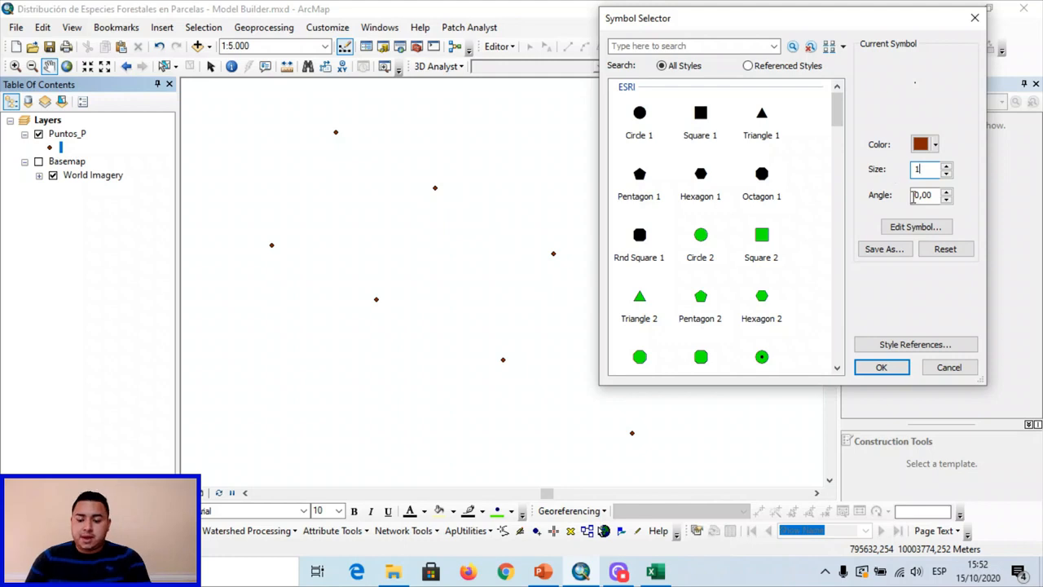
key(BackSpace)
click(762, 356)
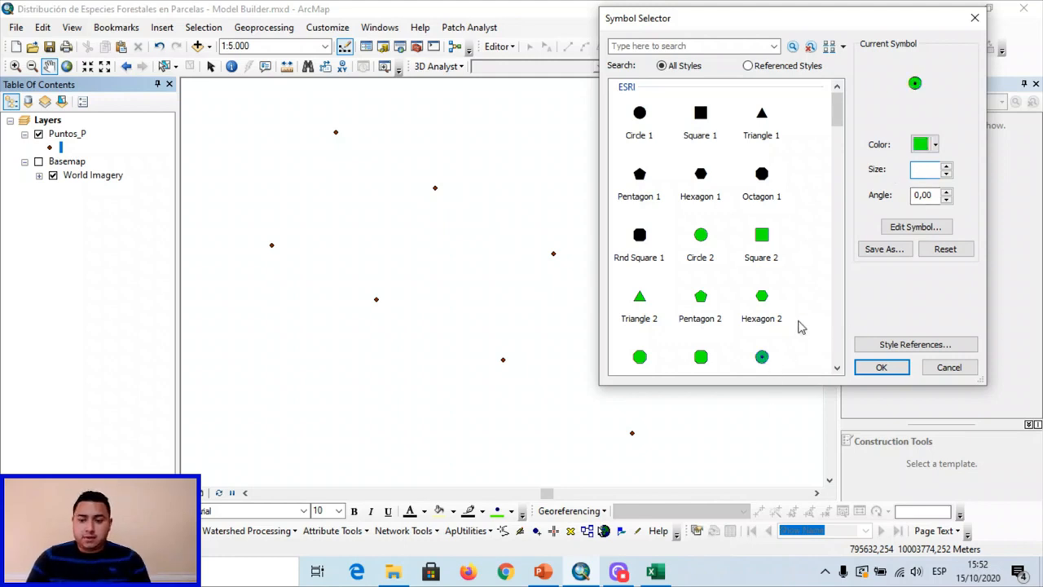
click(933, 169)
text(10)
click(876, 367)
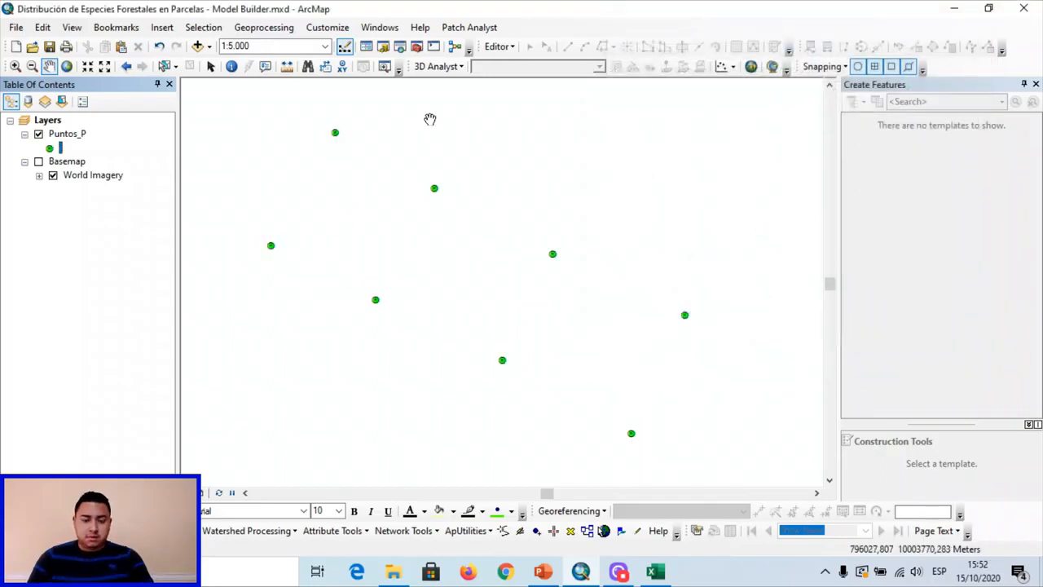
click(38, 161)
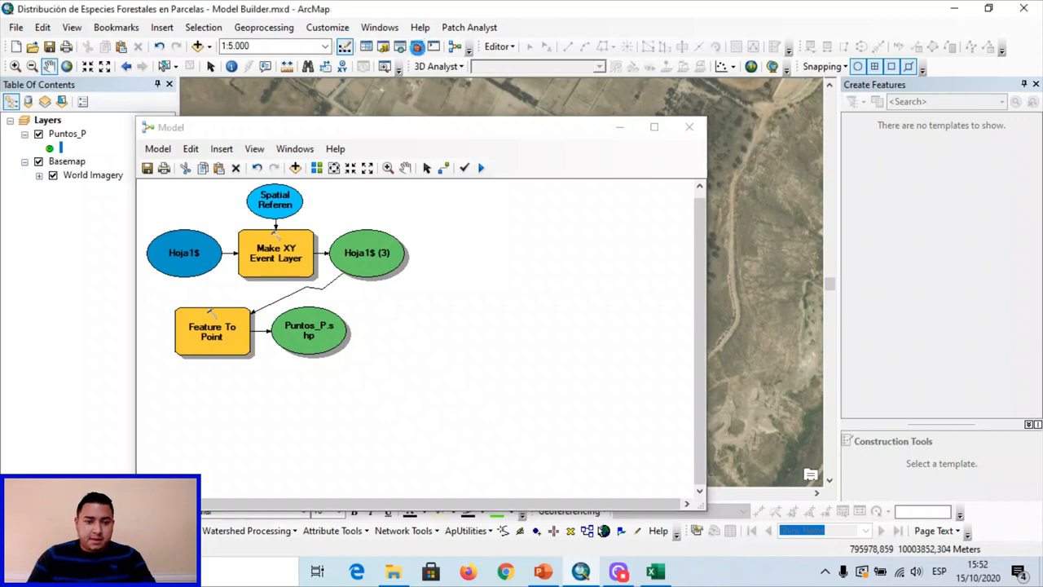
Reopen ArcToolbox and add the Points To Line tool from the Features toolset to the model, beside Puntos_P.shp
click(417, 46)
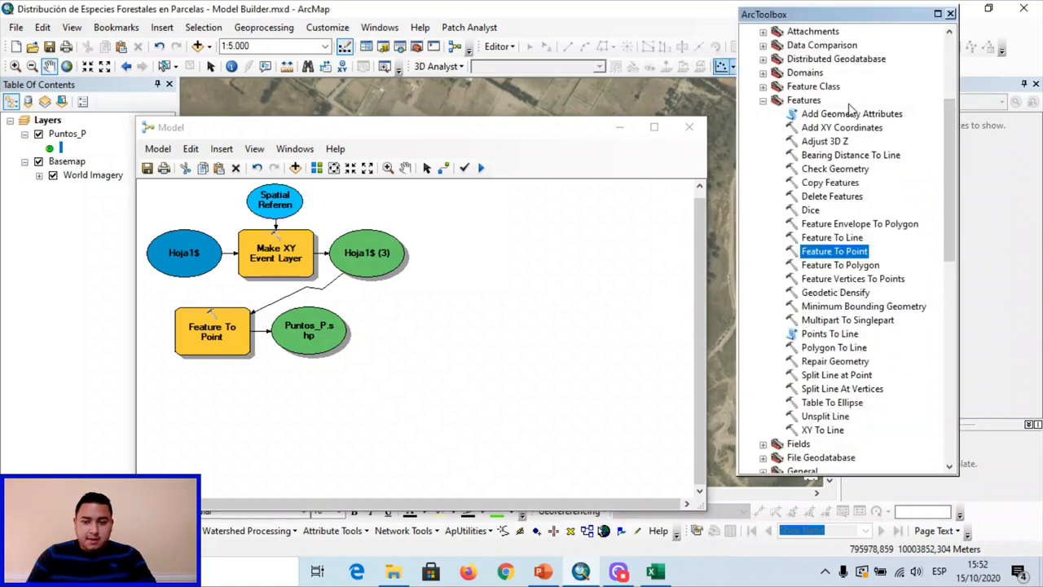
click(848, 335)
drag(854, 336, 423, 342)
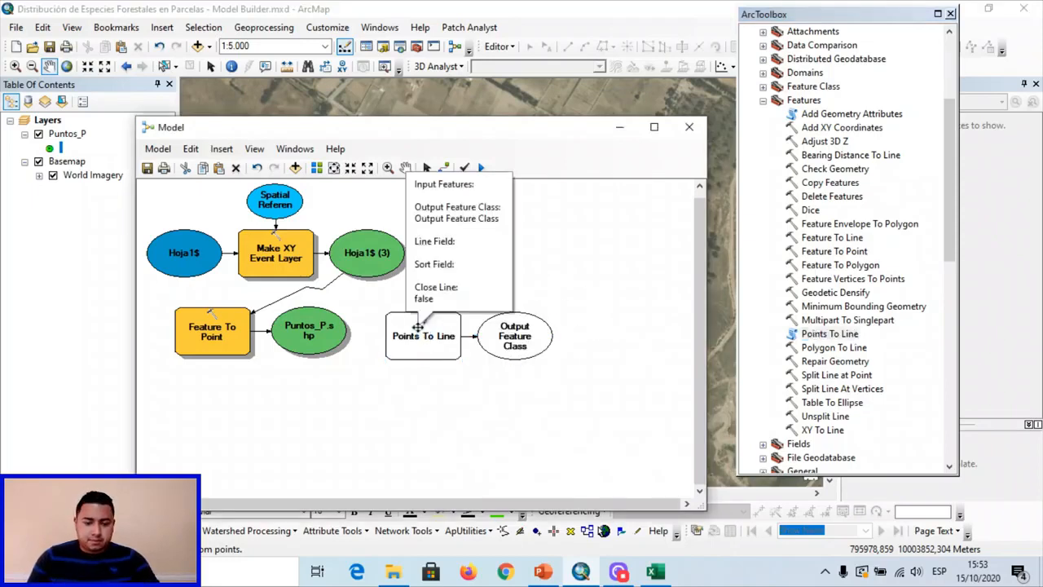
double_click(418, 327)
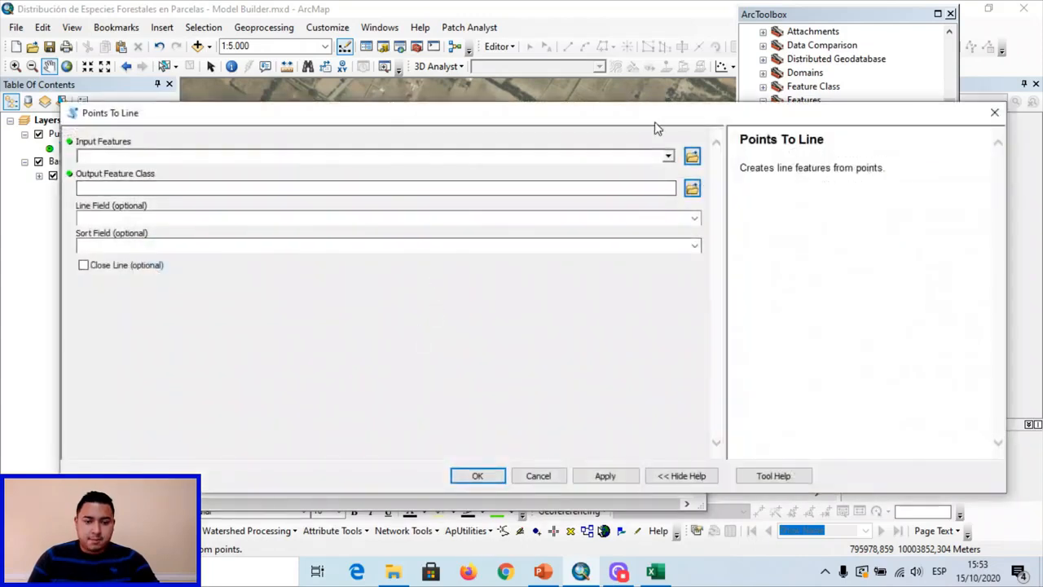
drag(653, 124, 666, 449)
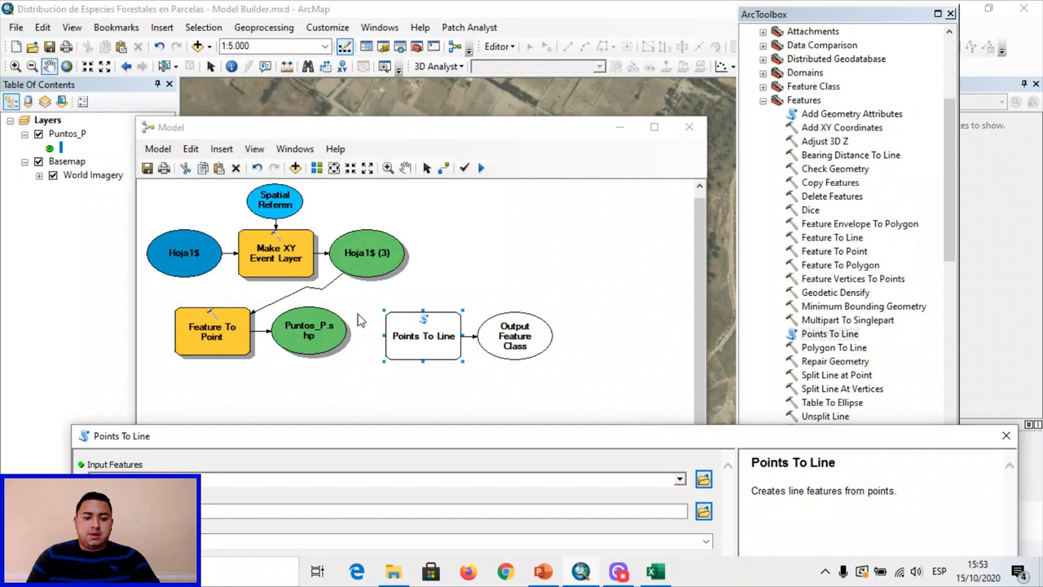
drag(469, 440, 454, 117)
click(664, 156)
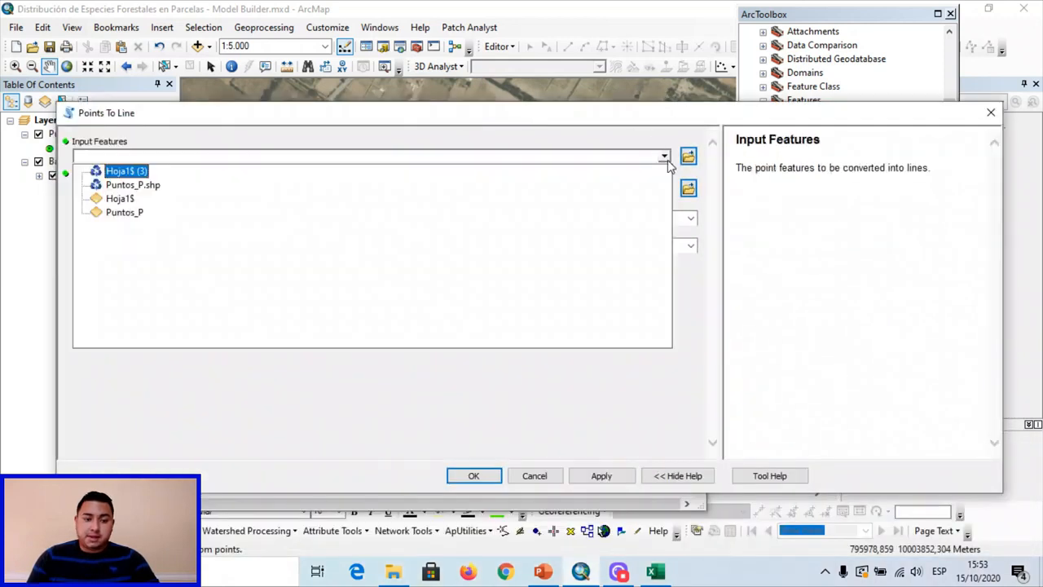
click(154, 185)
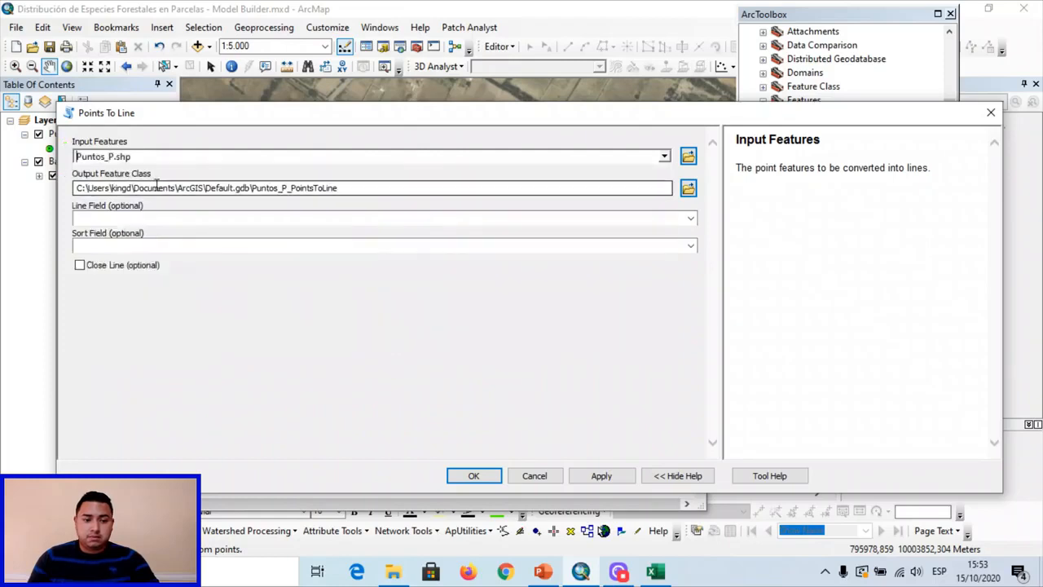
click(688, 188)
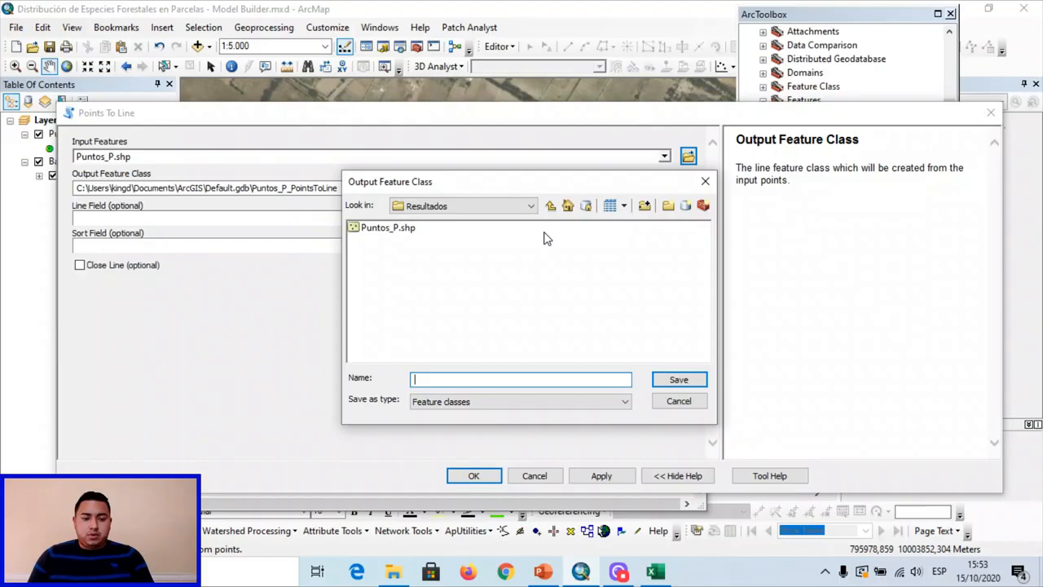
text(Limites_P)
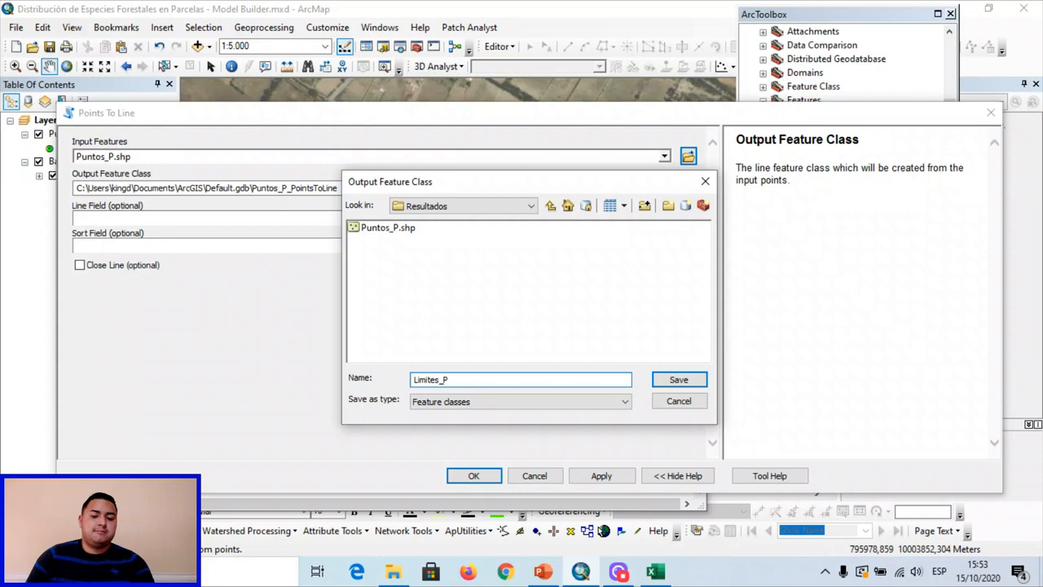
click(685, 378)
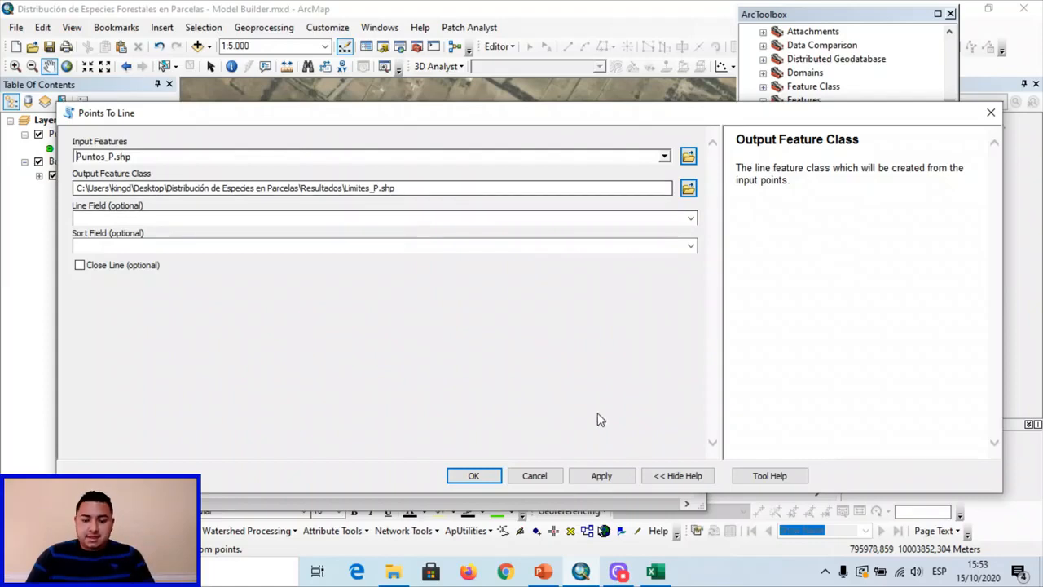
click(653, 572)
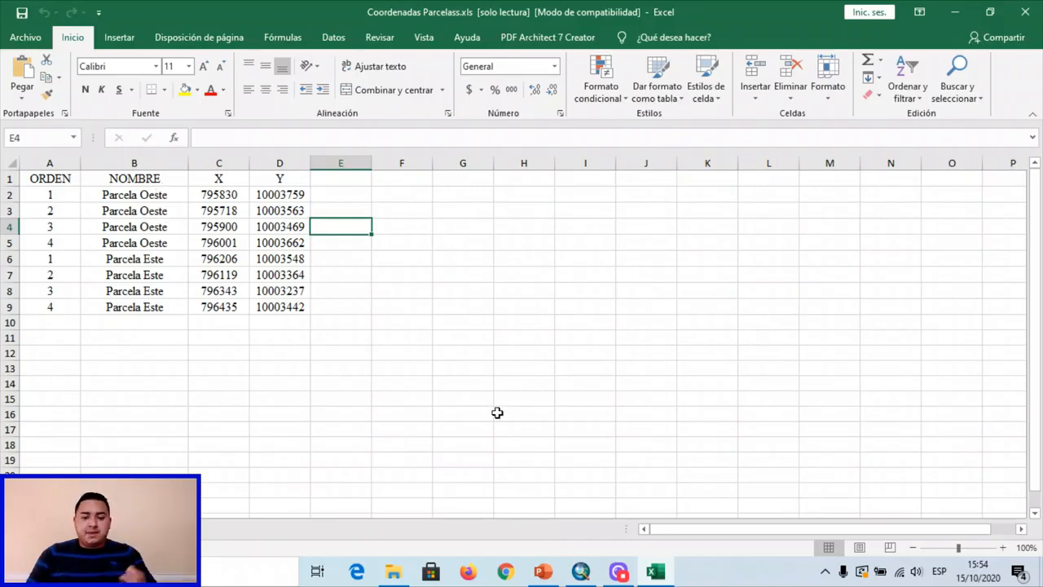
click(580, 571)
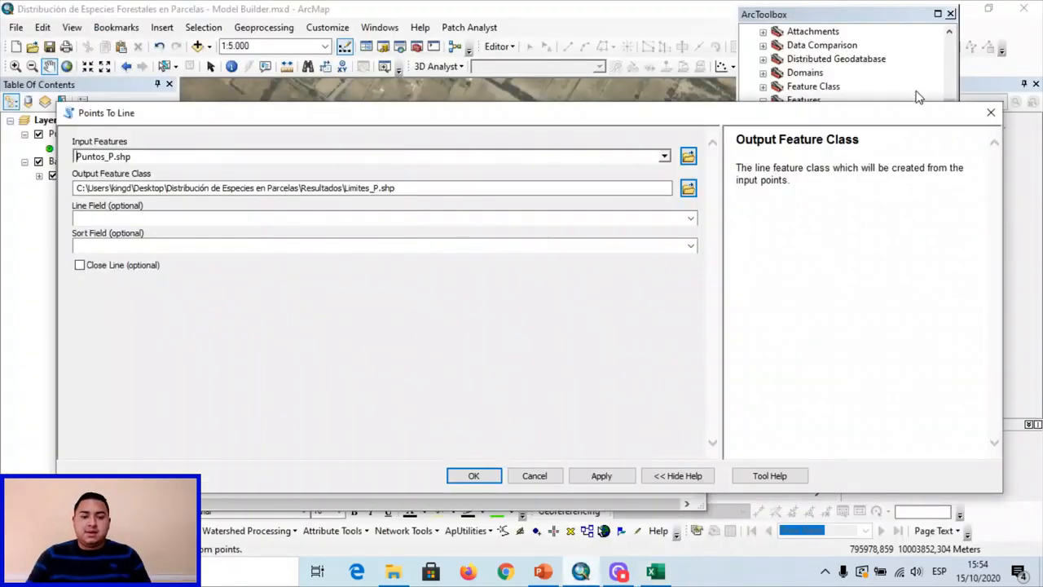
click(990, 112)
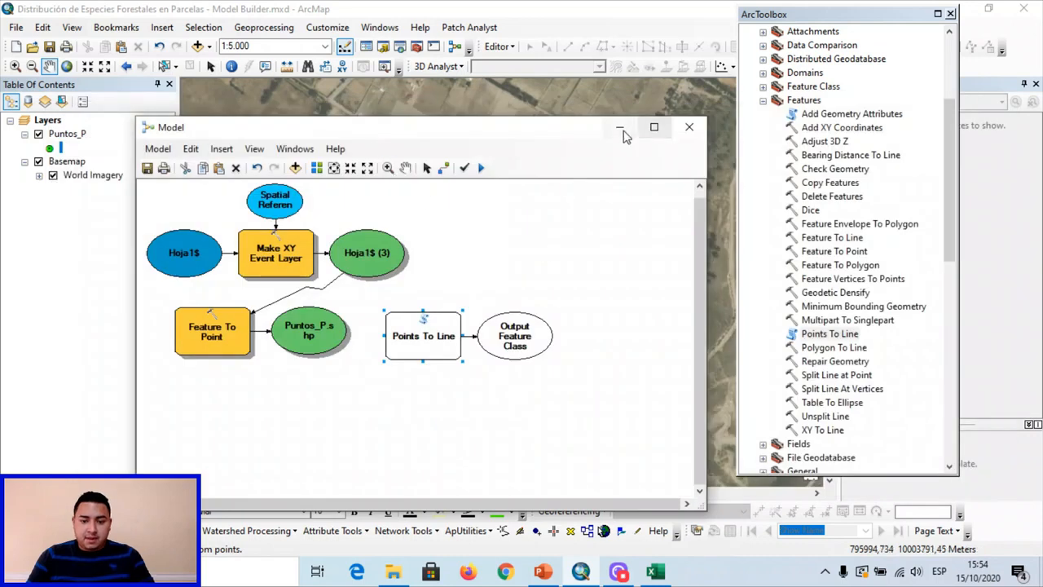
Minimize the Model window and switch to Excel to examine the ORDEN values of each parcel's vertices in the coordinates workbook
click(619, 128)
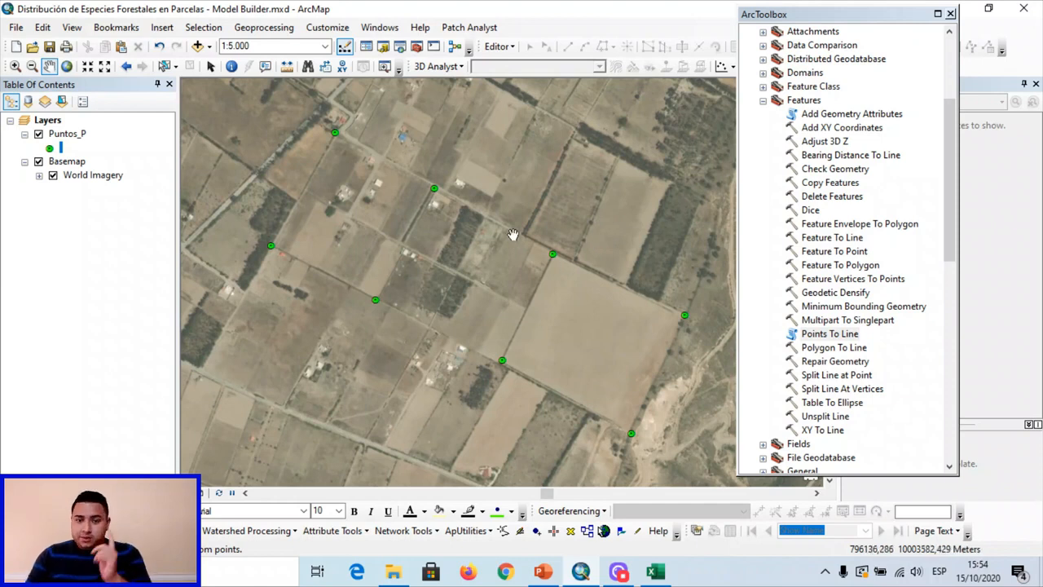
click(651, 571)
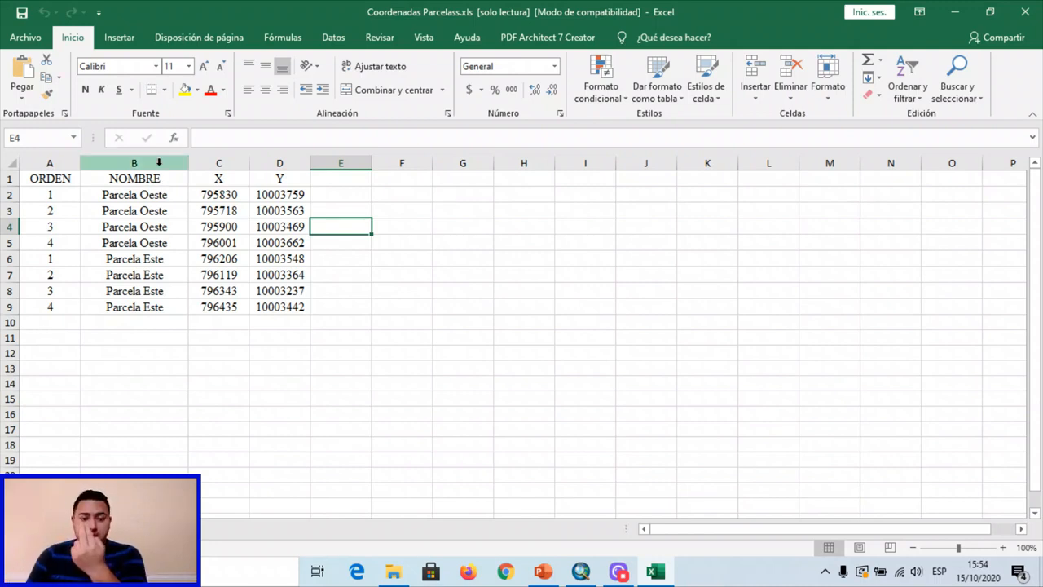
click(69, 192)
click(58, 225)
click(62, 257)
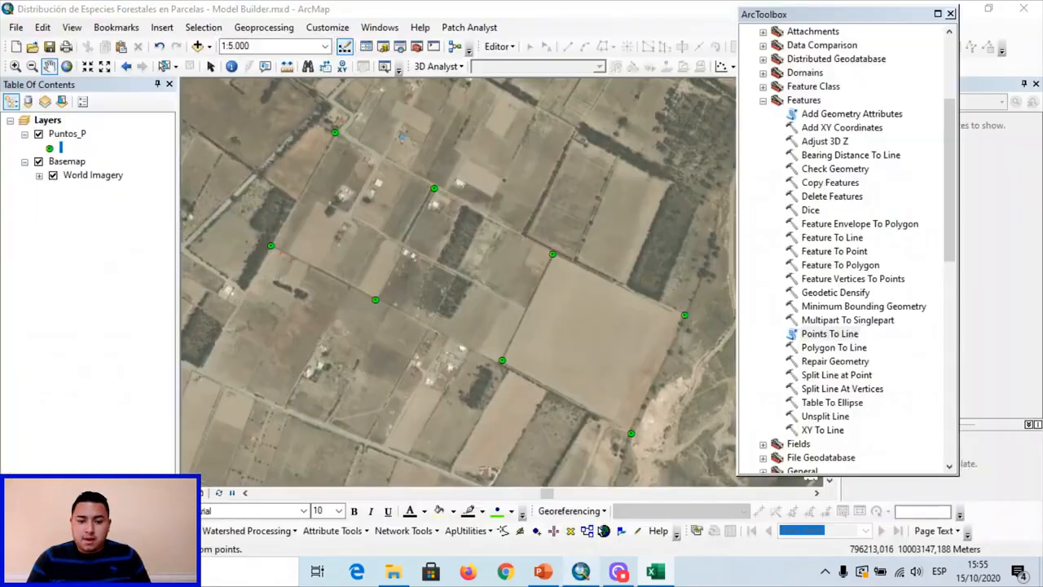
Return to ArcMap and check the vertex order of Parcela Oeste by selecting its four records one at a time in the Puntos_P attribute table
click(580, 571)
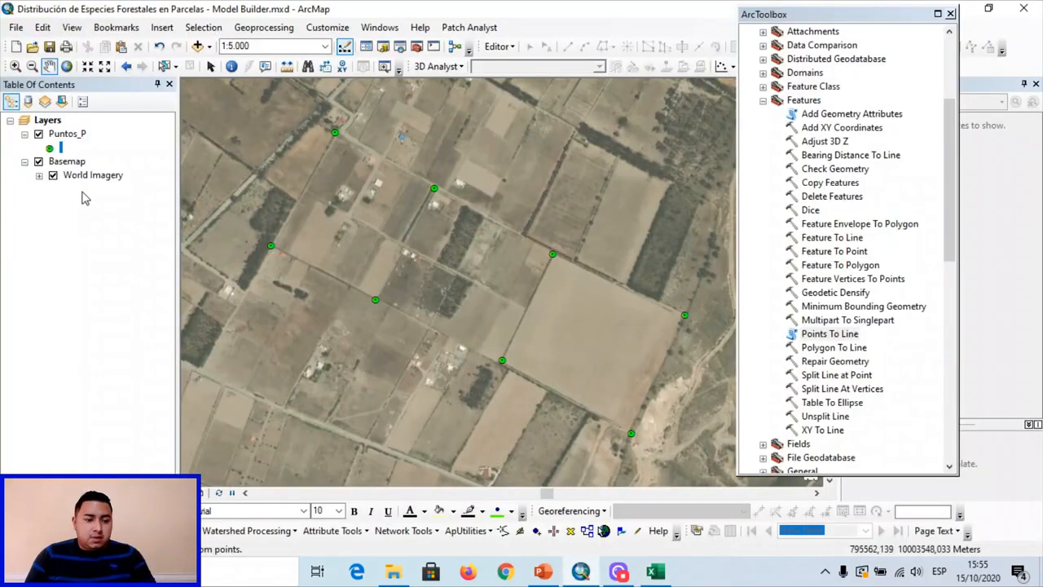
right_click(64, 133)
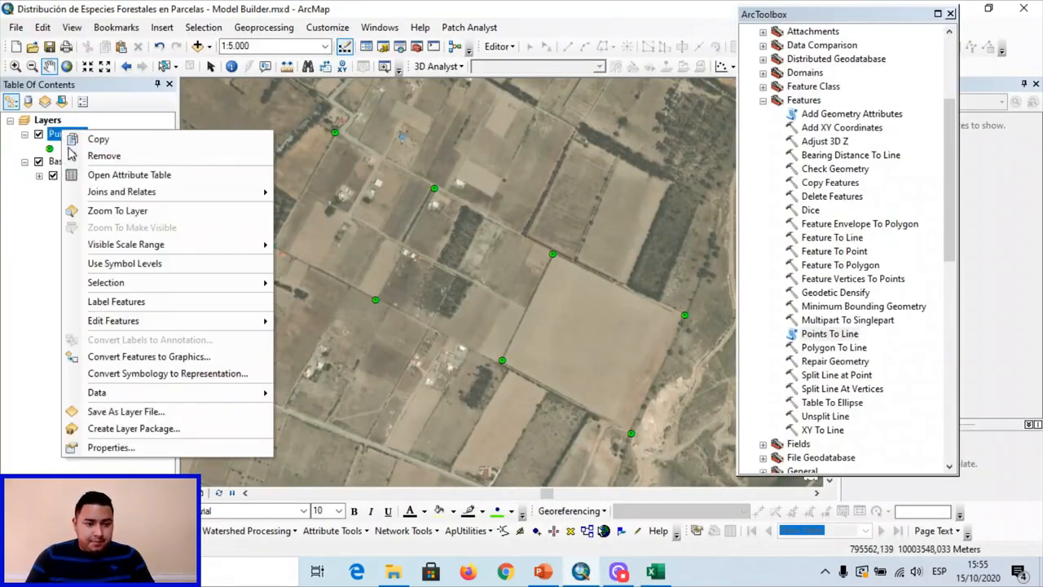
click(81, 175)
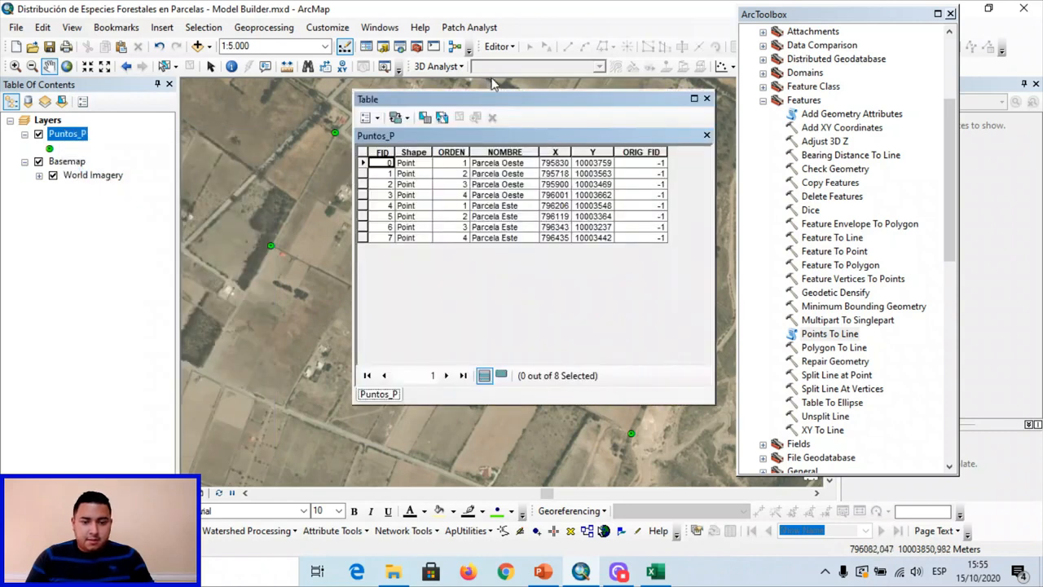
drag(494, 99, 745, 93)
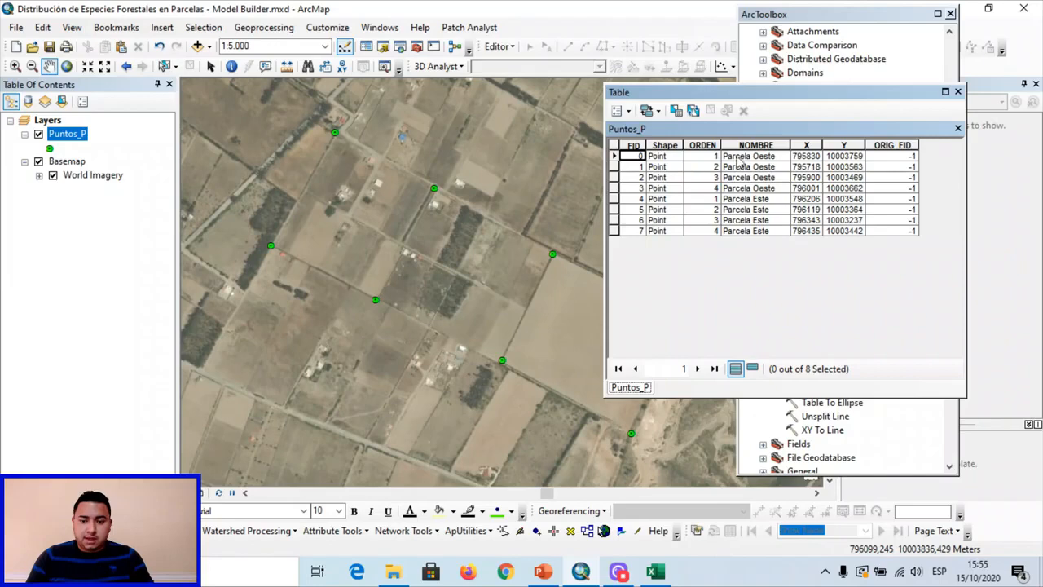
click(614, 158)
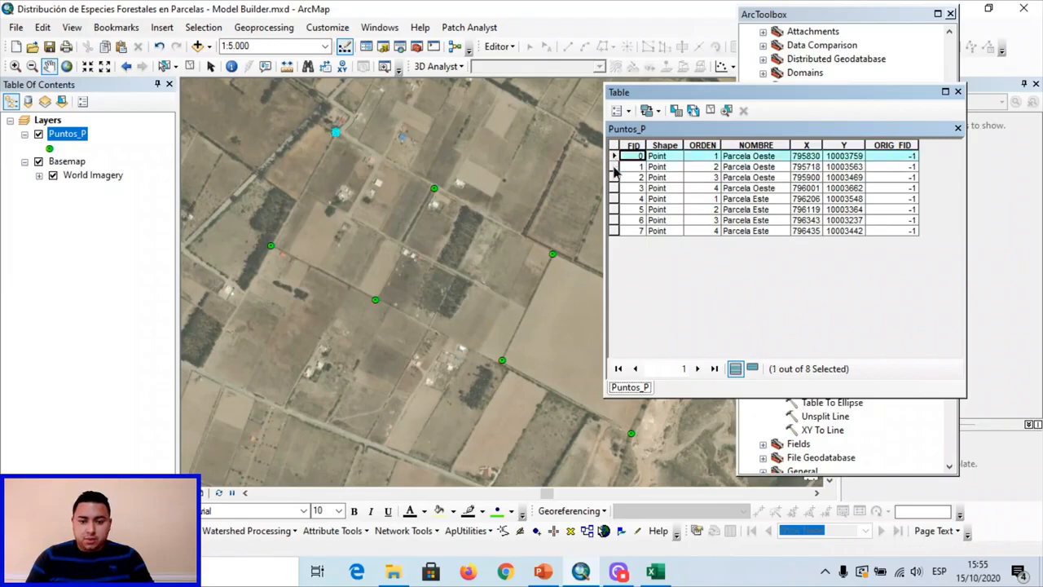
click(614, 167)
click(615, 177)
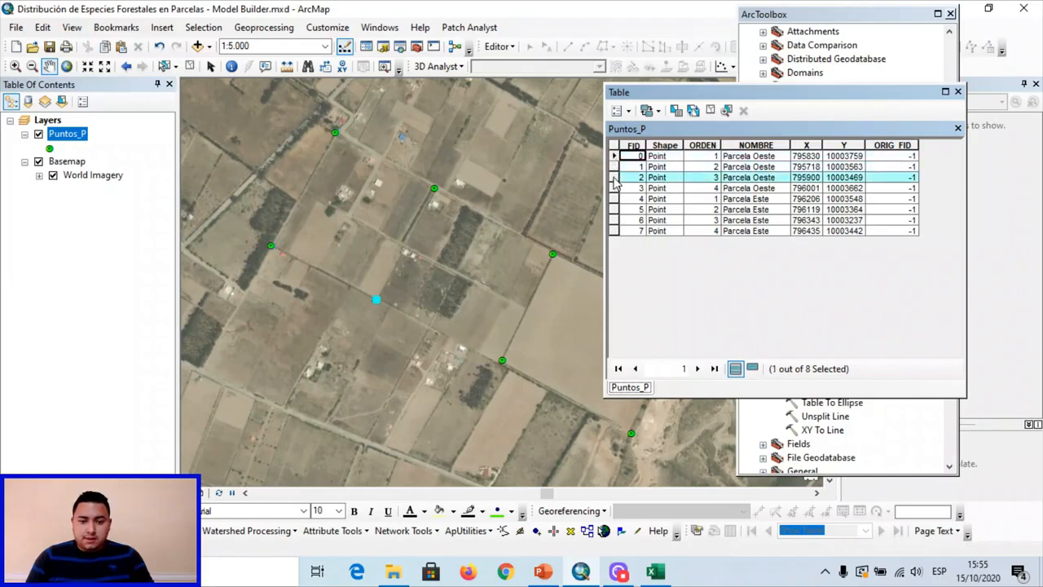
click(615, 189)
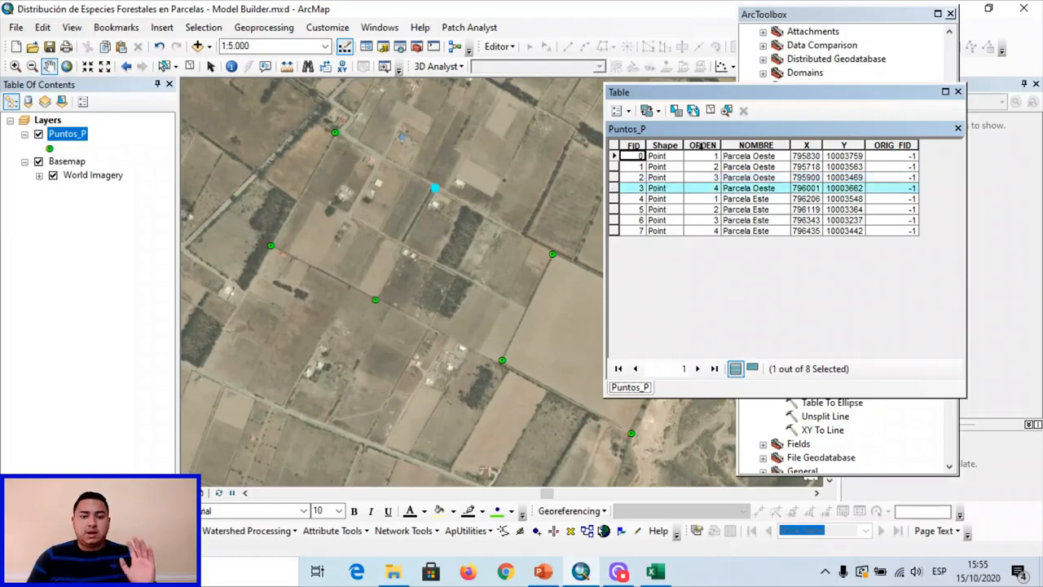
click(714, 110)
click(958, 91)
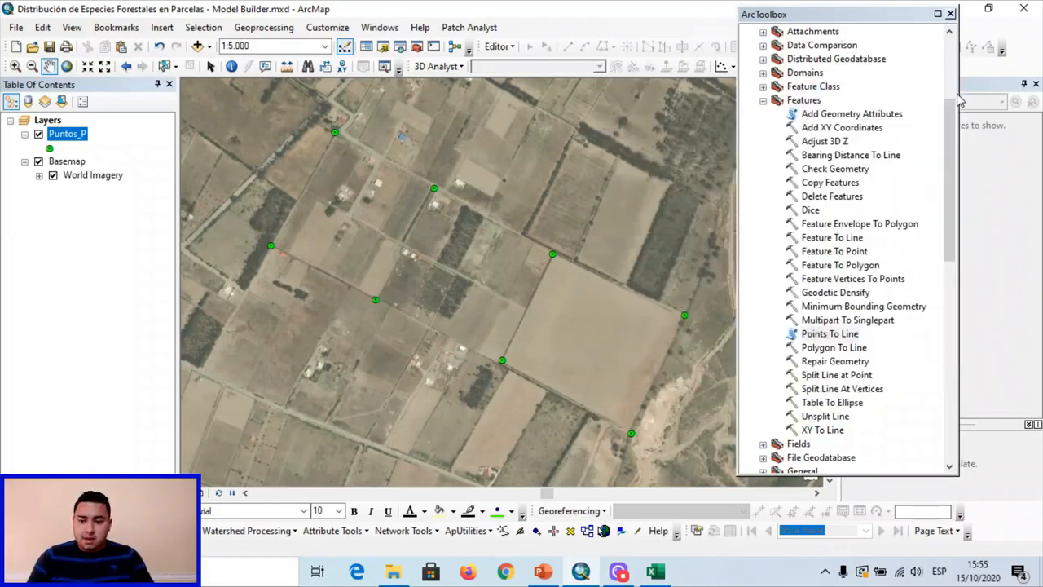
Restore the Model window and set Points To Line to use Puntos_P.shp as input and Limites_P in the Resultados folder as output
click(61, 546)
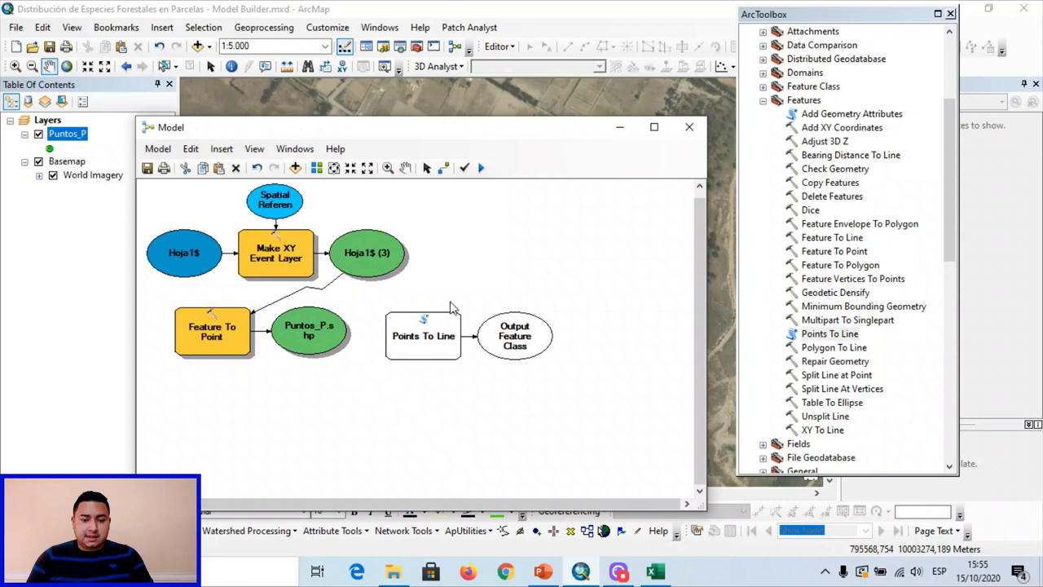
double_click(434, 339)
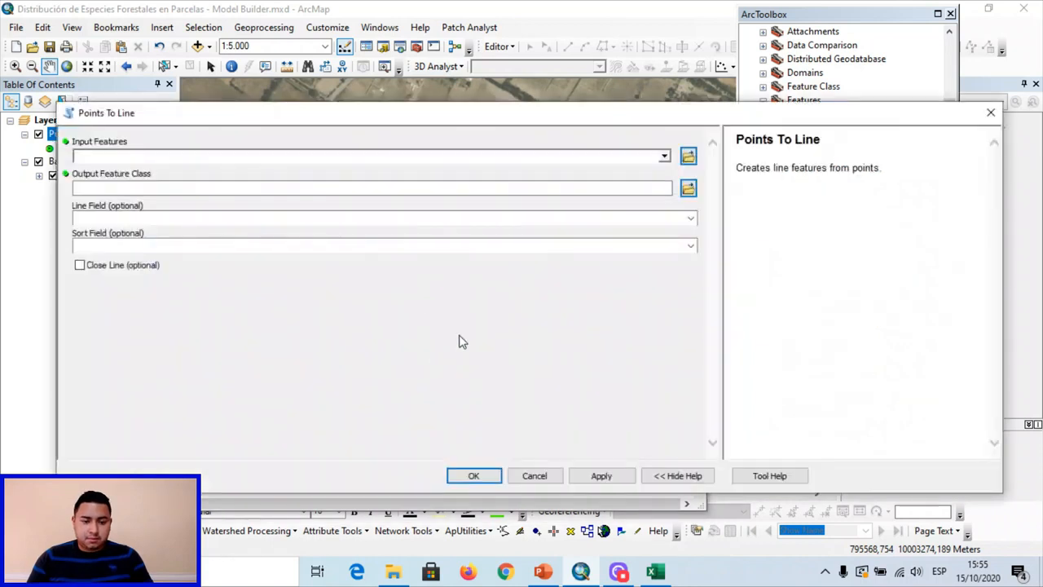
click(664, 155)
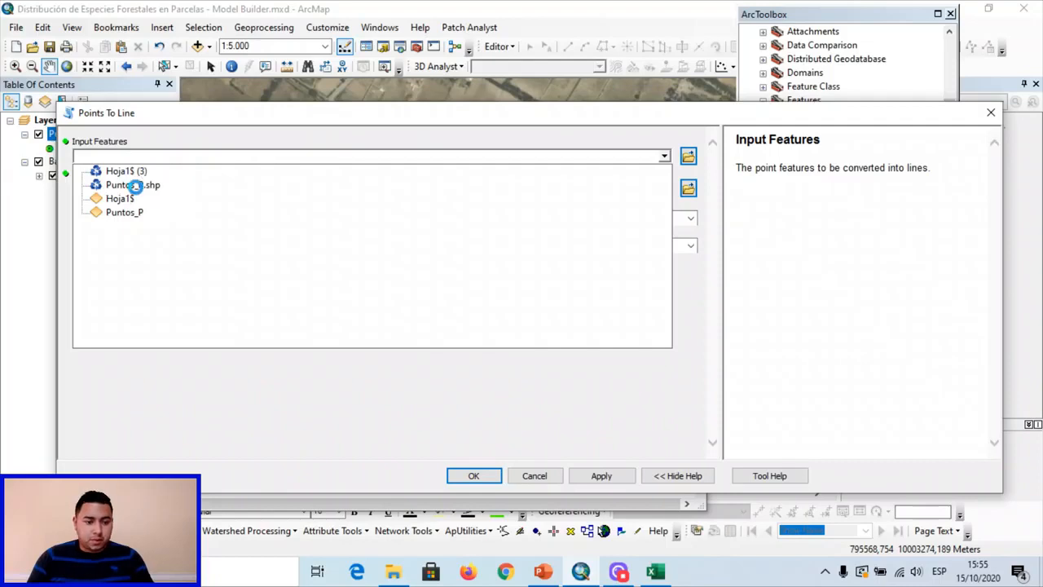
click(133, 185)
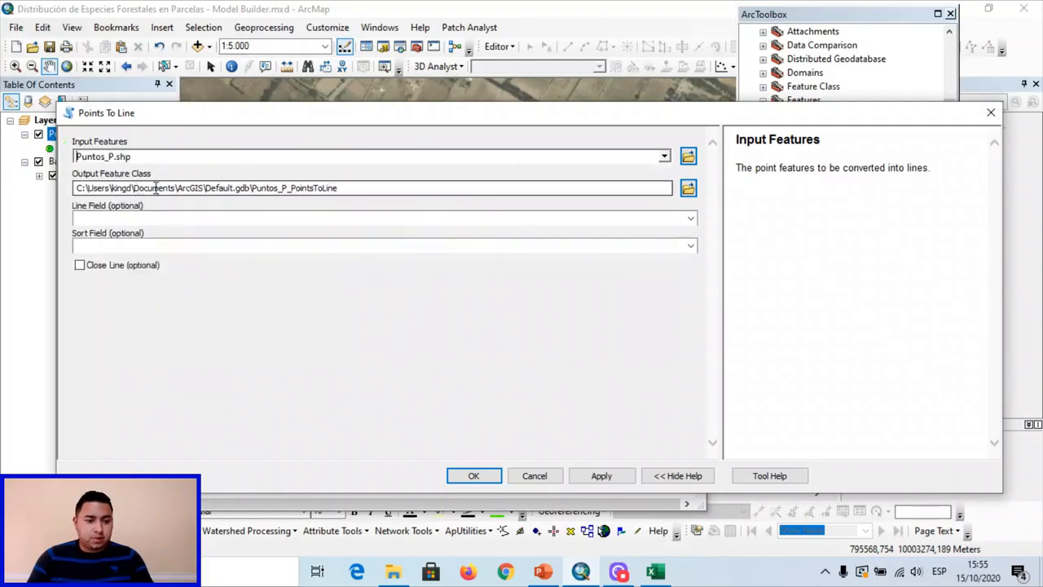
click(688, 188)
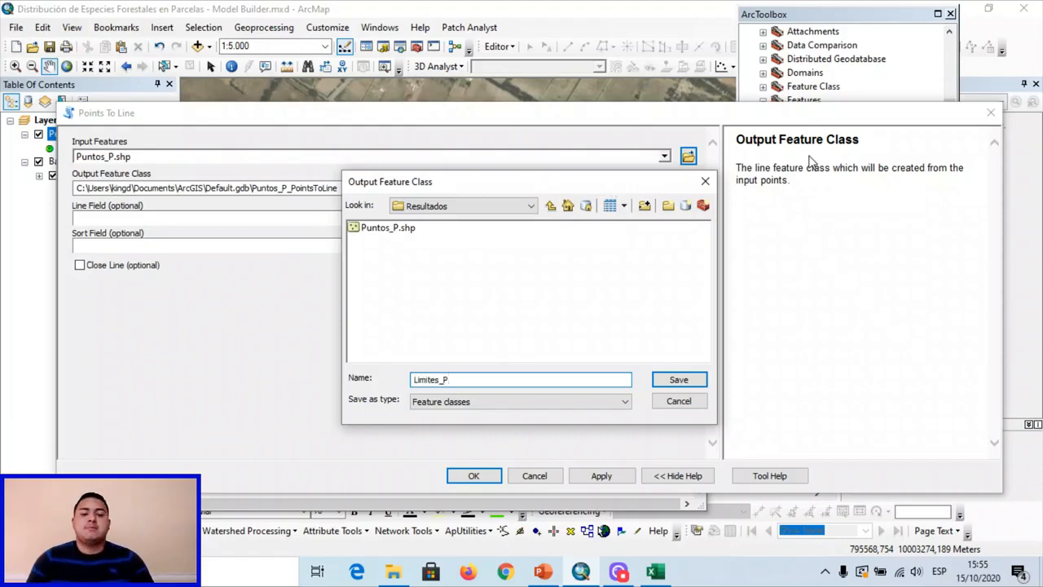
click(678, 383)
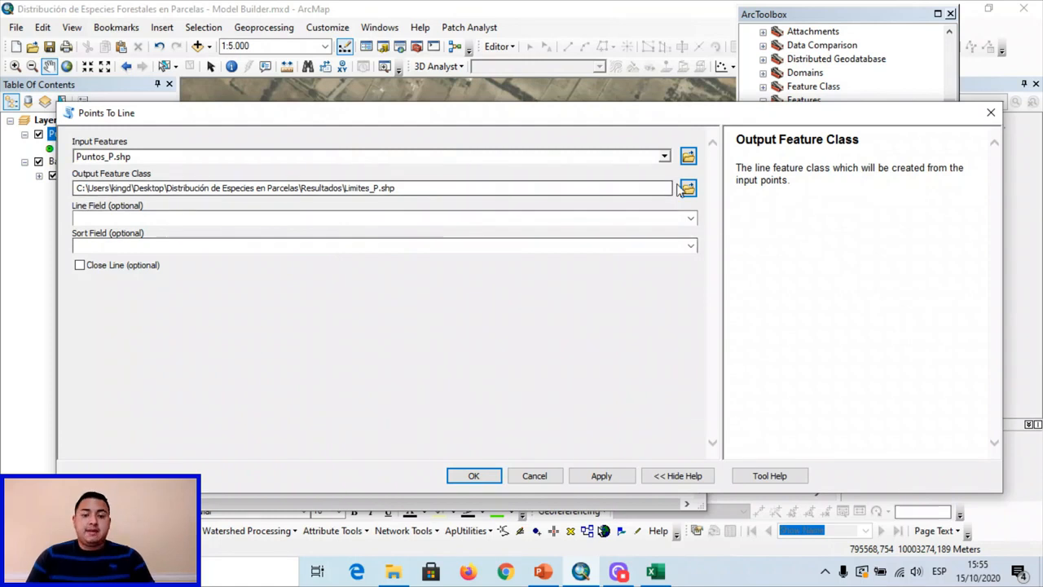
Set the Line Field to NOMBRE and the Sort Field to ORDEN, enable Close Line, and accept the Points To Line settings
click(693, 220)
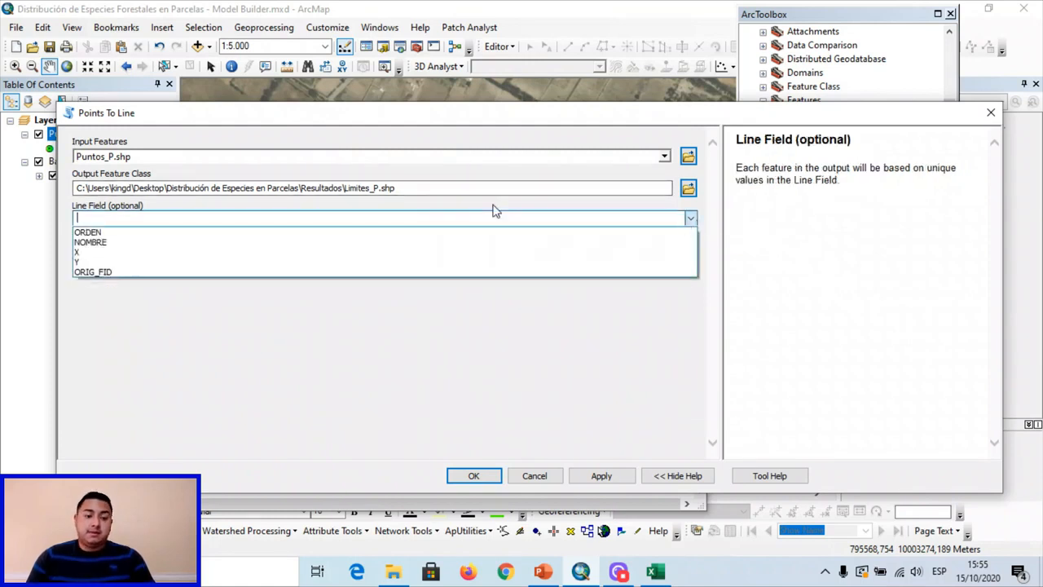
click(94, 247)
click(691, 246)
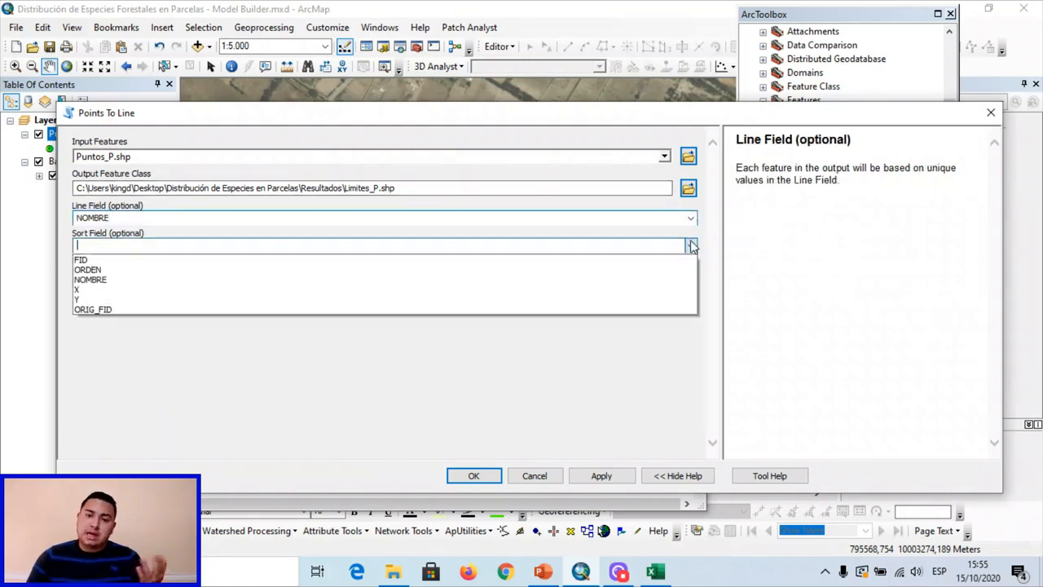
click(78, 270)
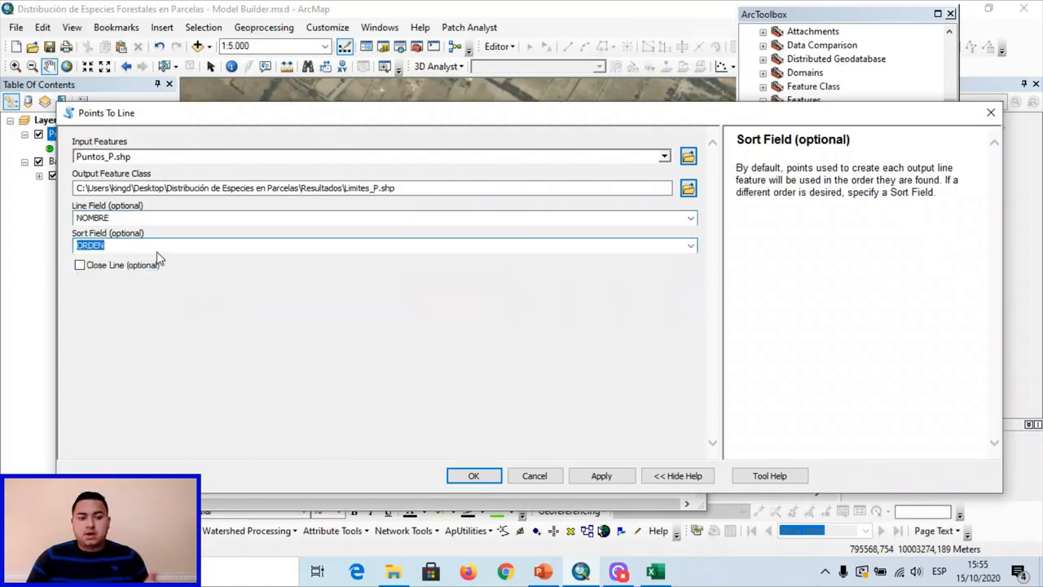
click(80, 265)
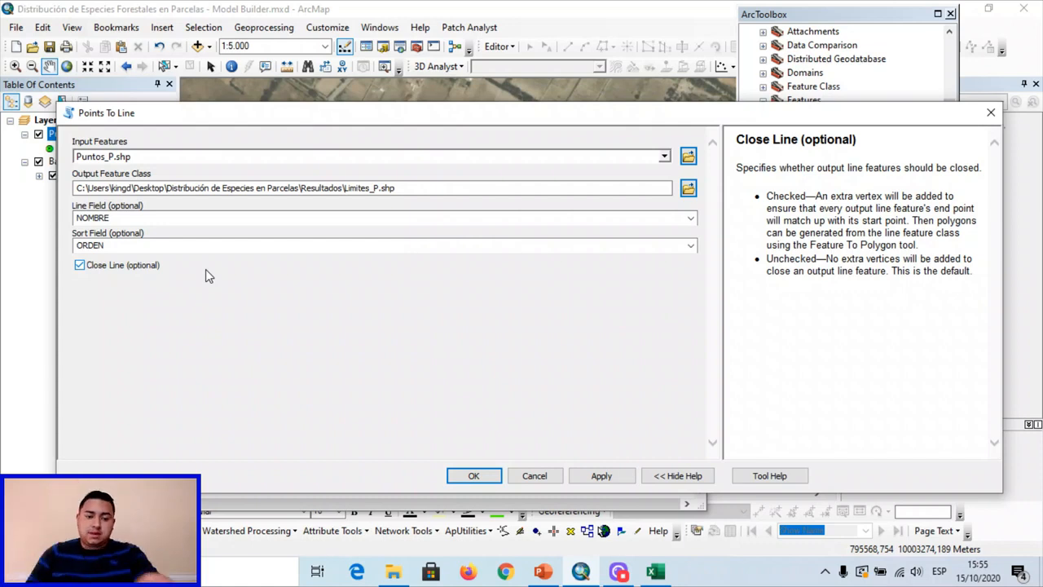
click(80, 266)
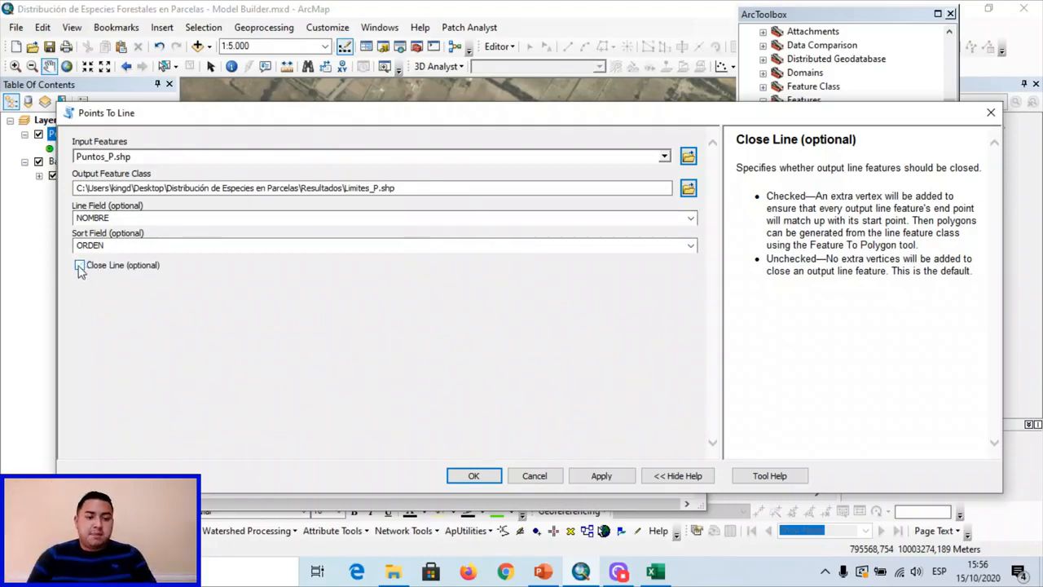
click(80, 266)
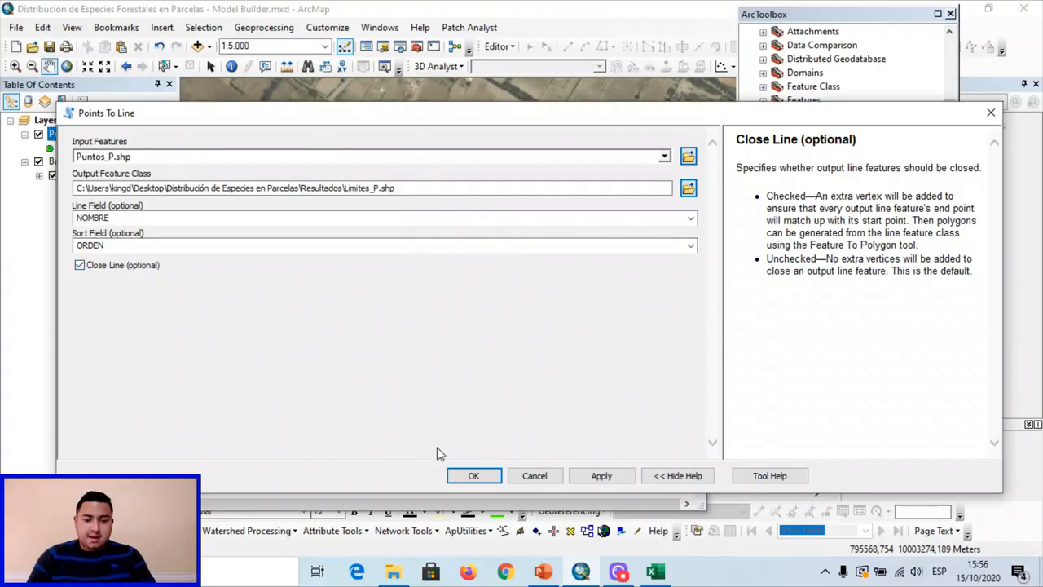
click(473, 476)
Move the Points To Line tool into line beside Puntos_P.shp in the model and run the model
click(440, 336)
drag(440, 336, 416, 329)
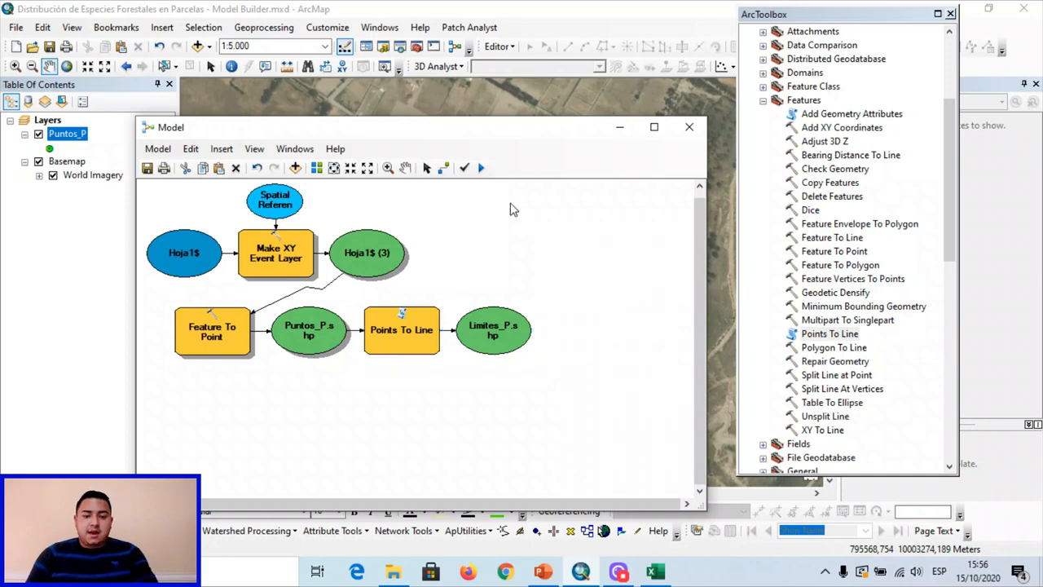
click(481, 169)
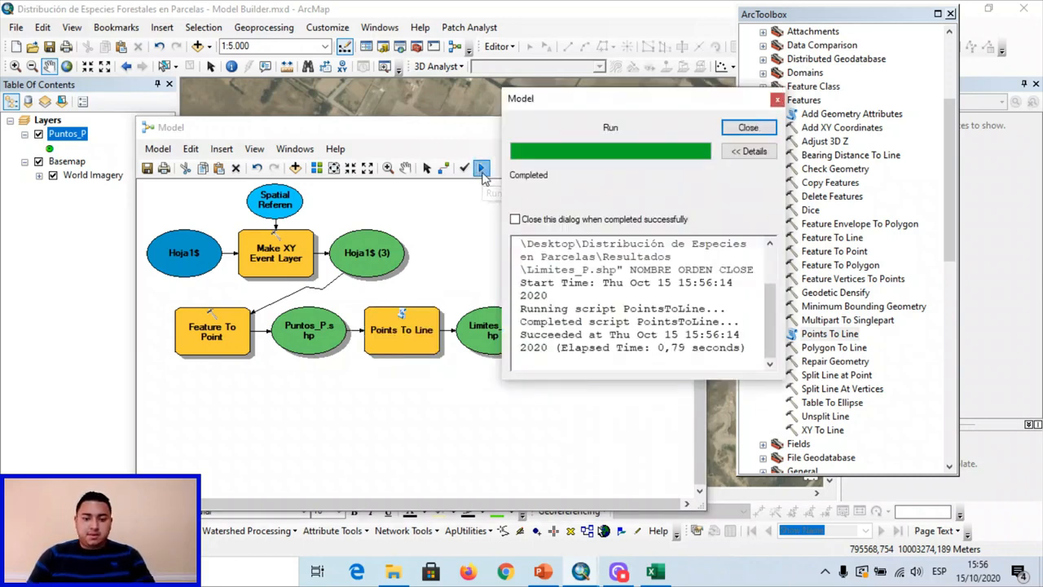
Dismiss the run report, add Limites_P.shp to the map display, and clear the Model and ArcToolbox windows off the map
click(747, 129)
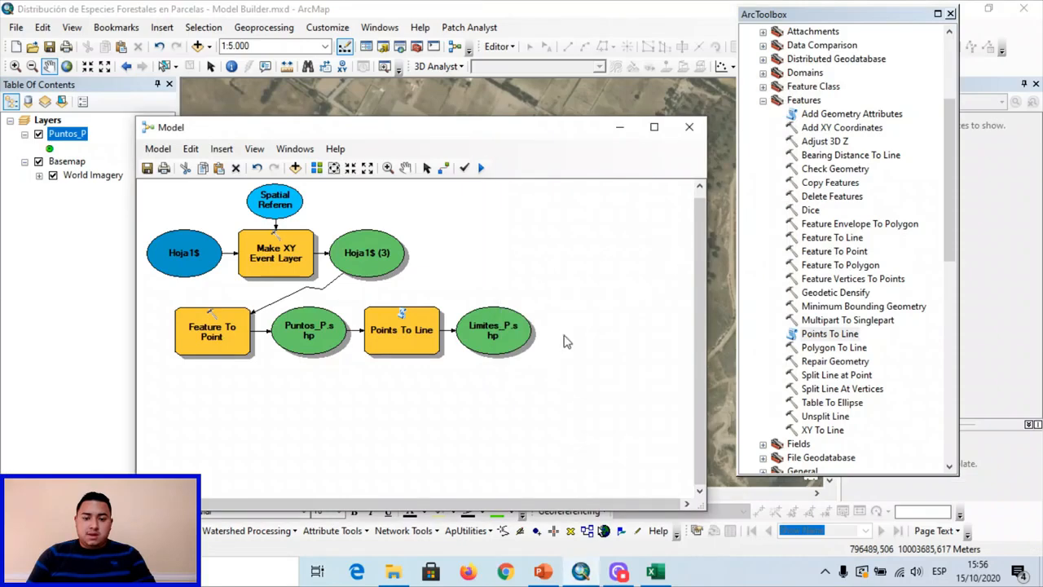
right_click(509, 331)
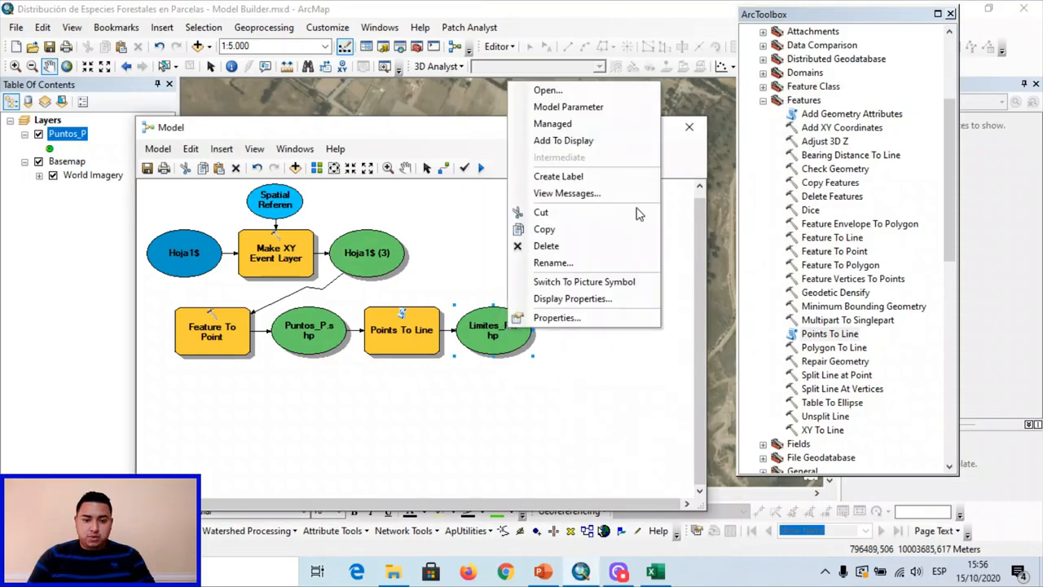
click(610, 143)
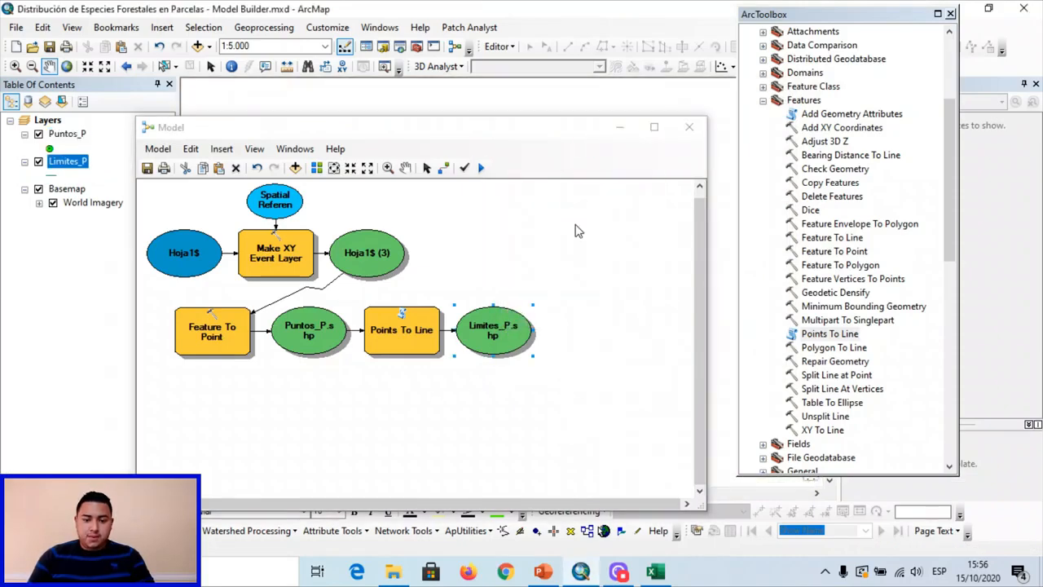
click(619, 127)
click(950, 14)
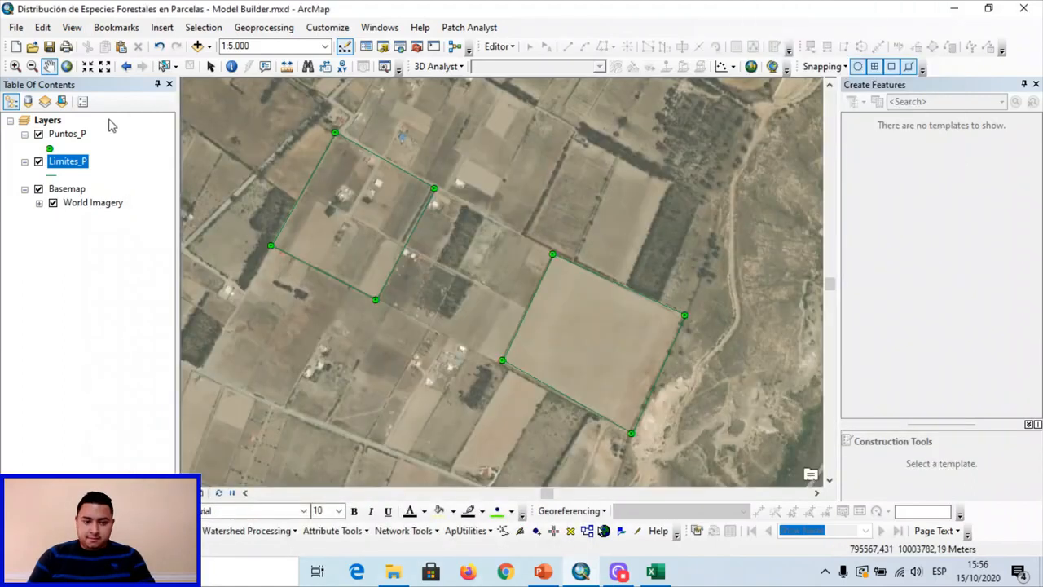
Open the line symbol of the Limites_P layer and choose the Boundary, State style
click(46, 176)
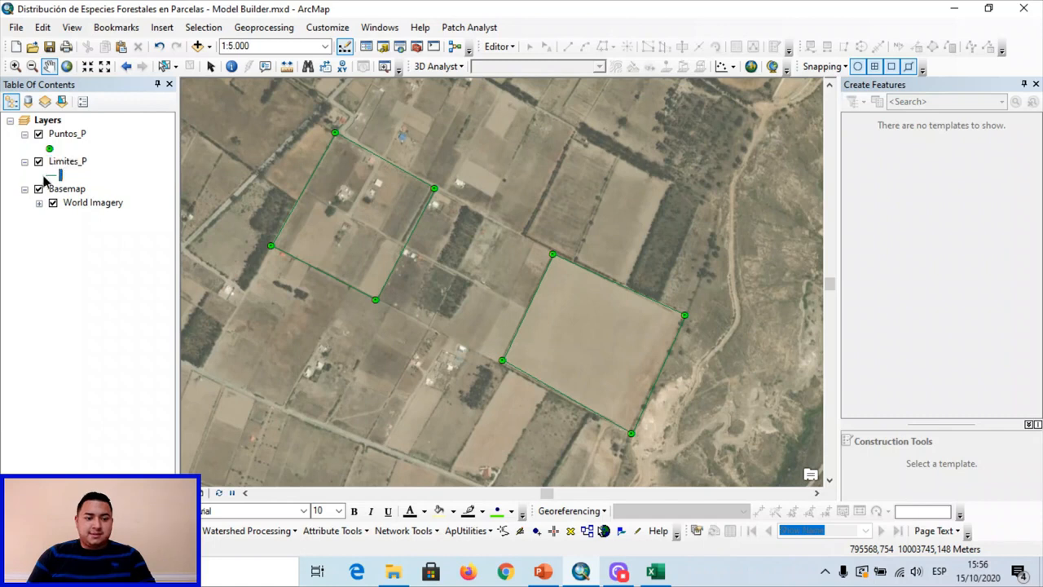
click(44, 176)
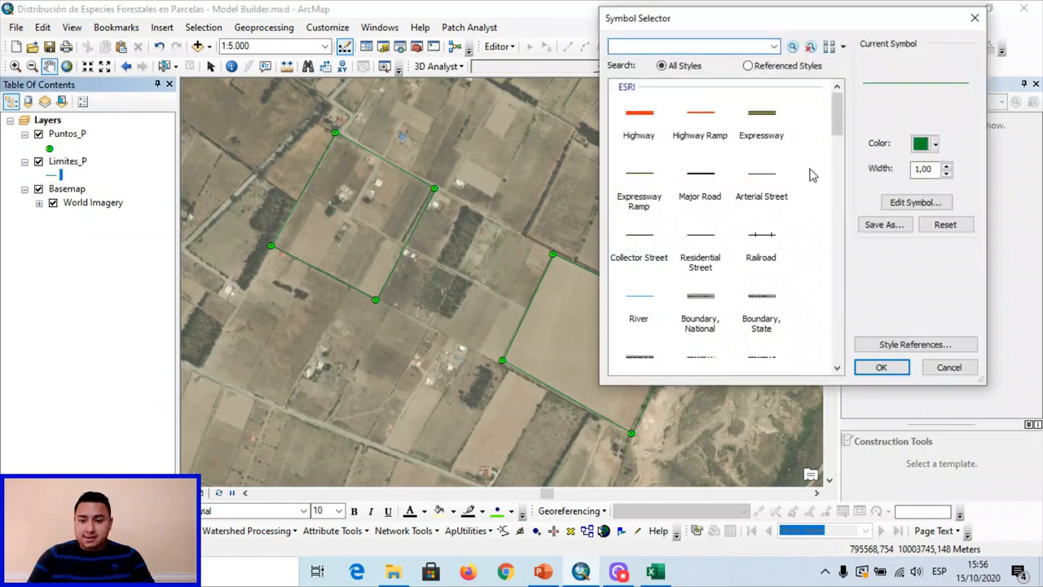
click(762, 122)
double_click(923, 168)
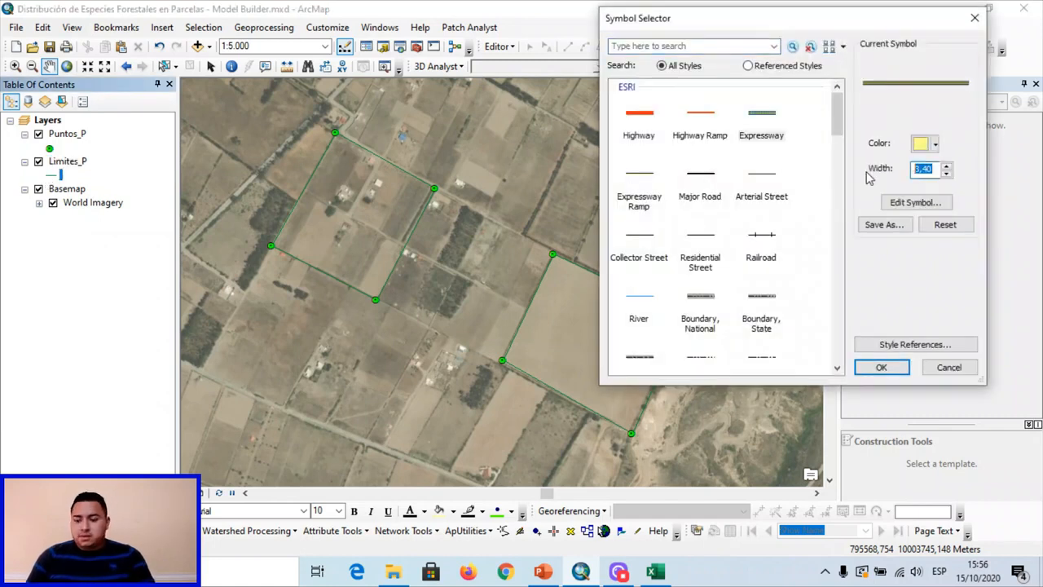
click(759, 297)
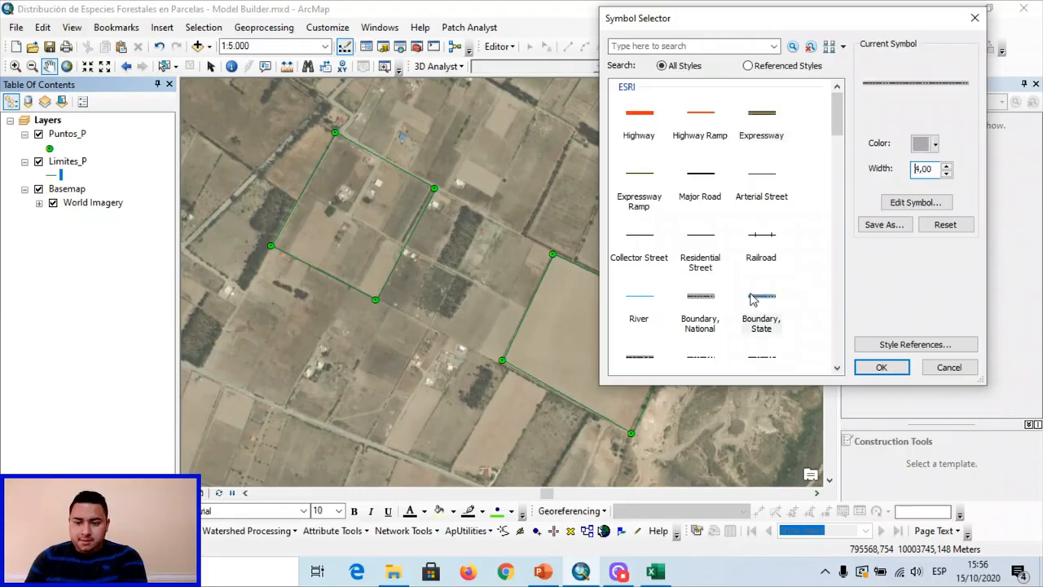
click(916, 205)
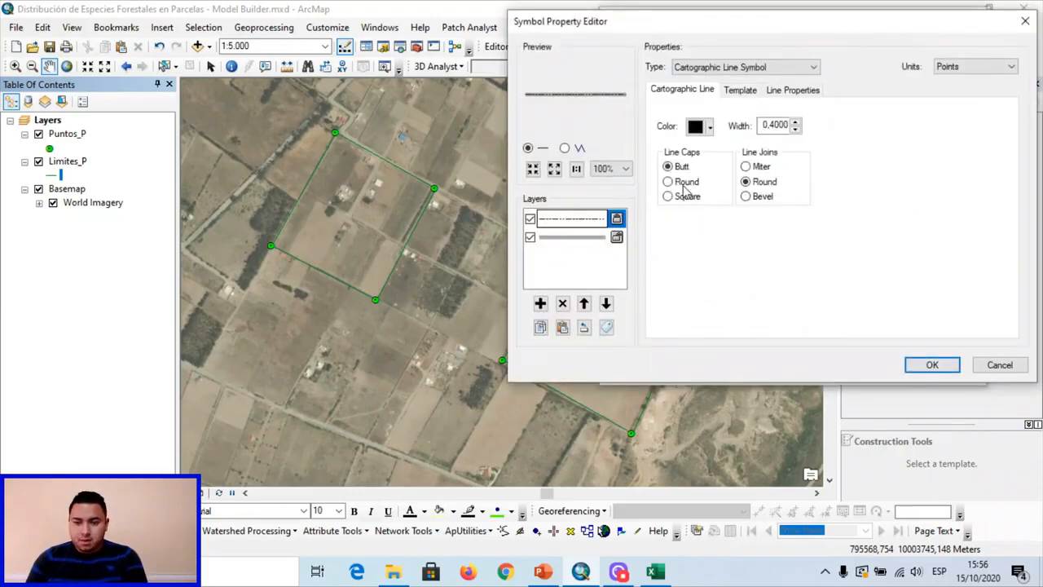
click(1025, 21)
Set the Limites_P line width to 2 and its color to light orange, and accept the symbol
click(933, 169)
double_click(937, 169)
text(2)
click(925, 143)
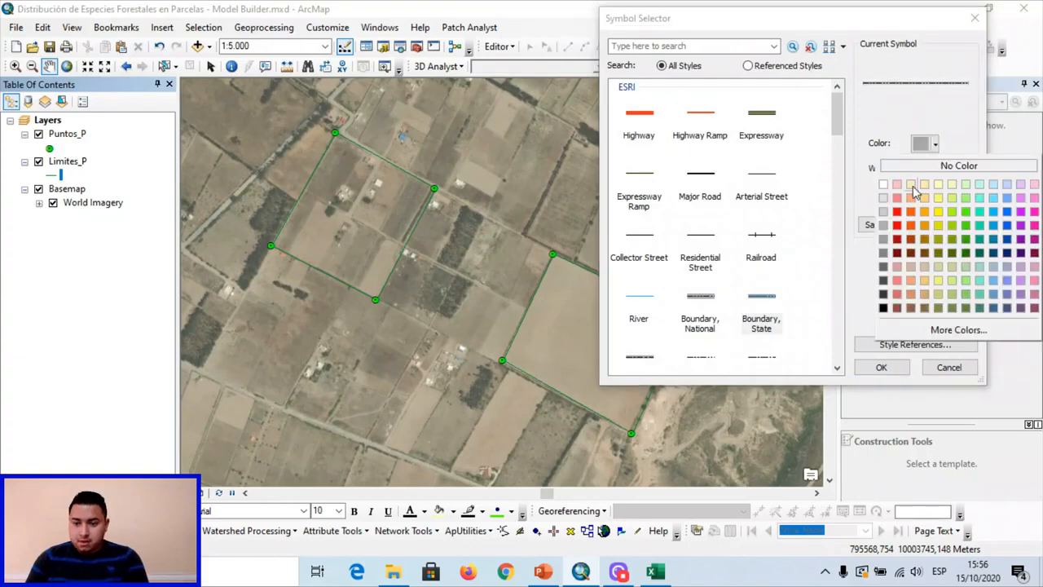
click(925, 211)
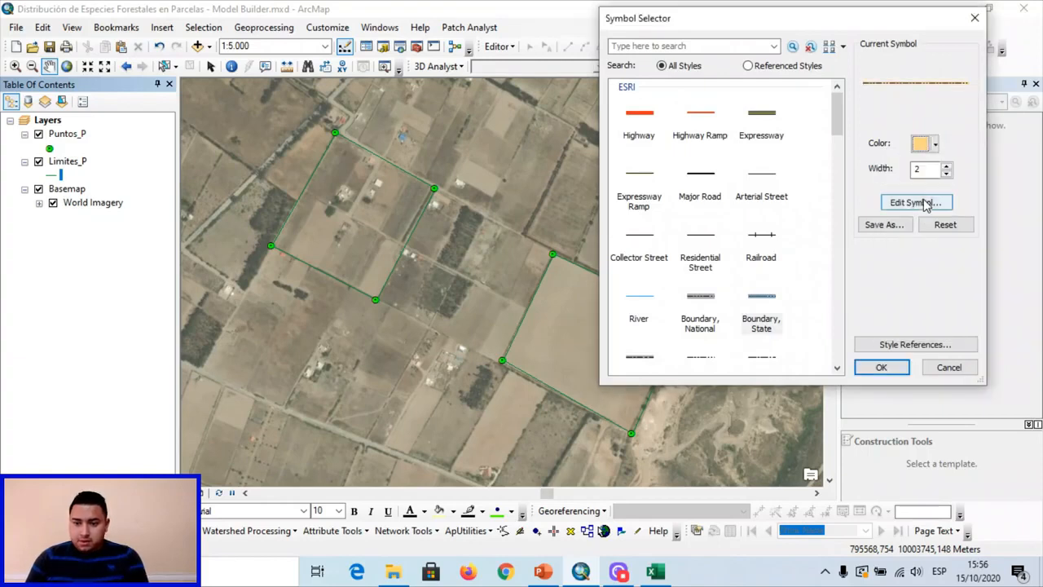
click(888, 366)
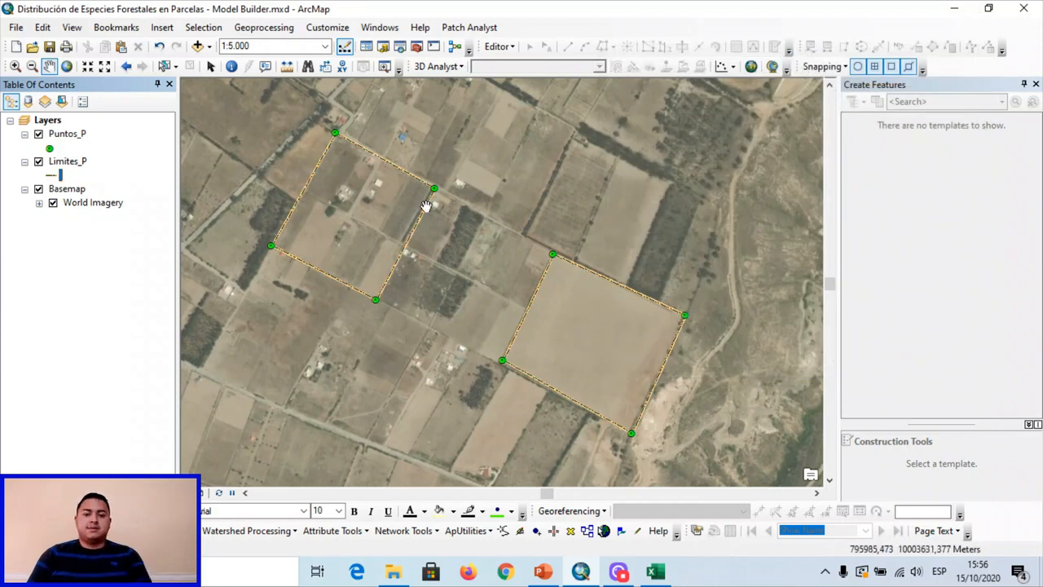
Switch the Limites_P layer off and back on to compare the map with and without the parcel boundaries
click(38, 162)
click(39, 161)
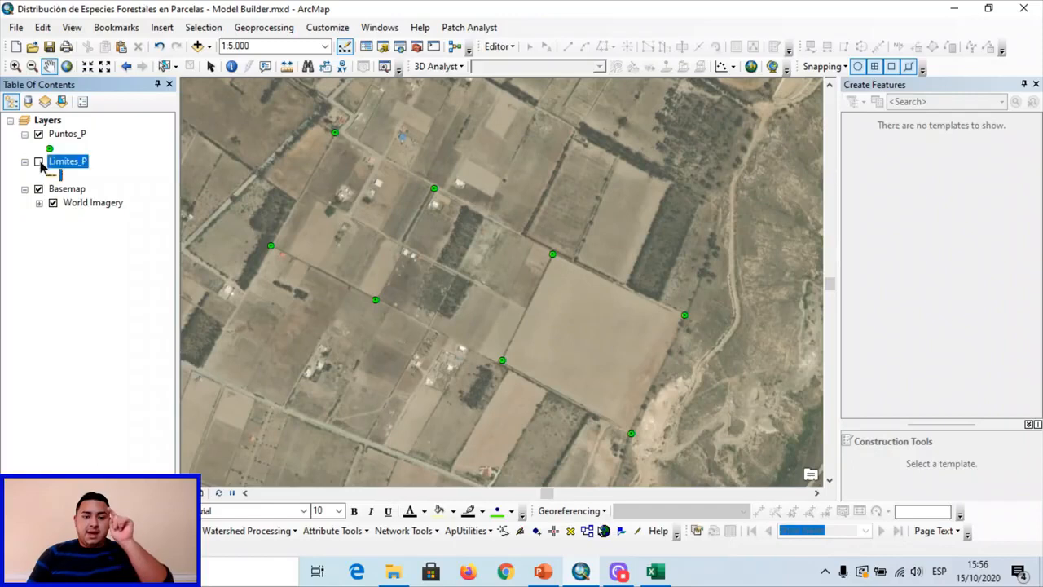
click(38, 162)
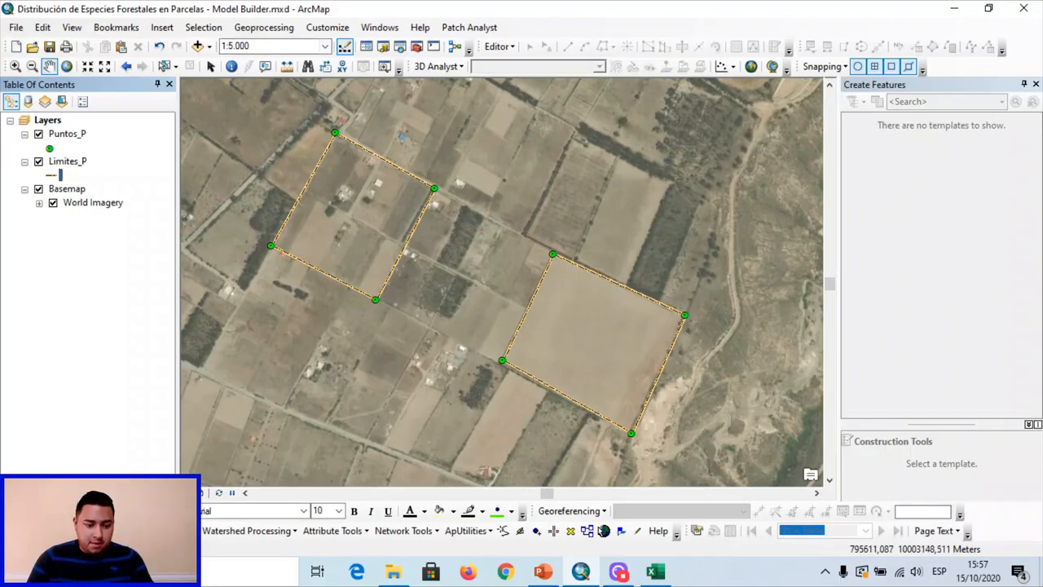
Restore the Model window, save the model, and add the Feature To Polygon tool above Limites_P.shp
click(147, 571)
click(148, 170)
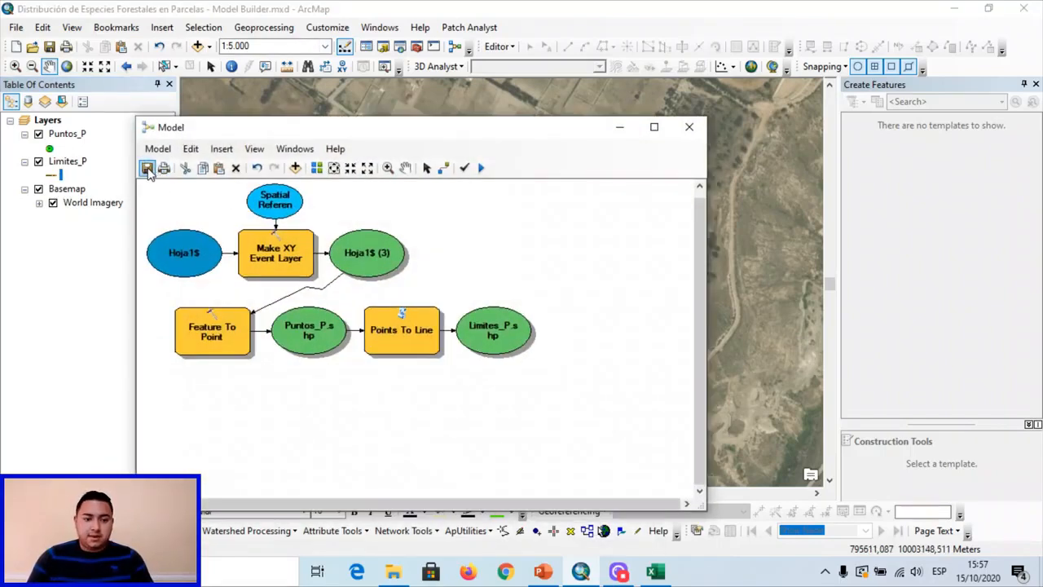
drag(459, 139, 431, 131)
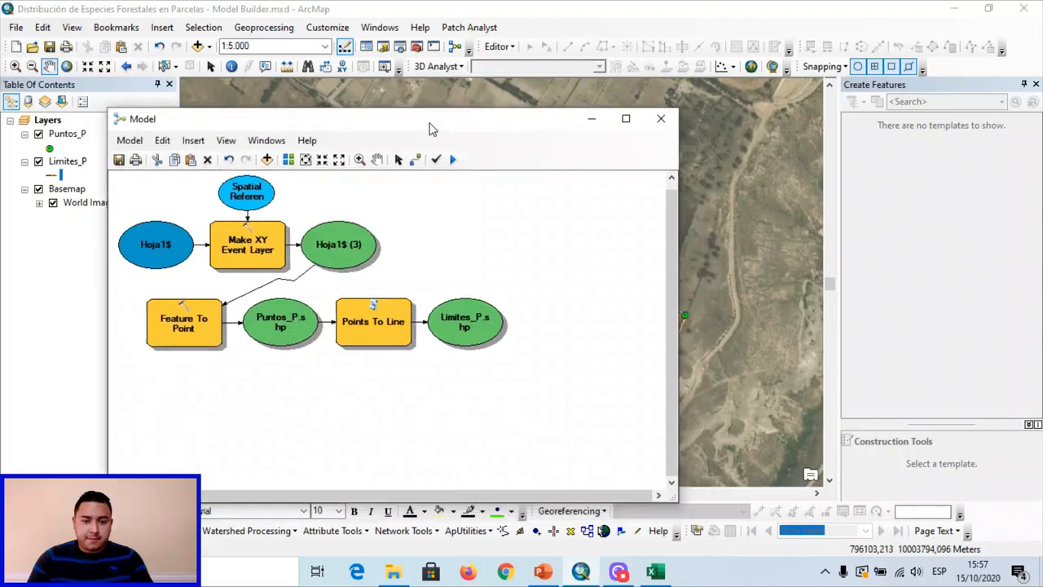
click(415, 46)
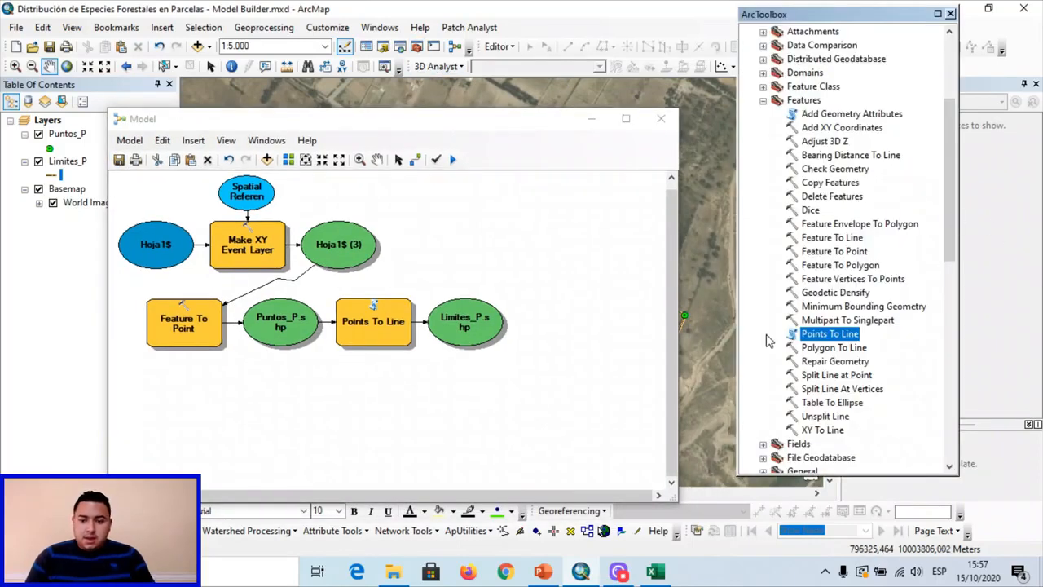
click(872, 268)
drag(870, 267, 468, 253)
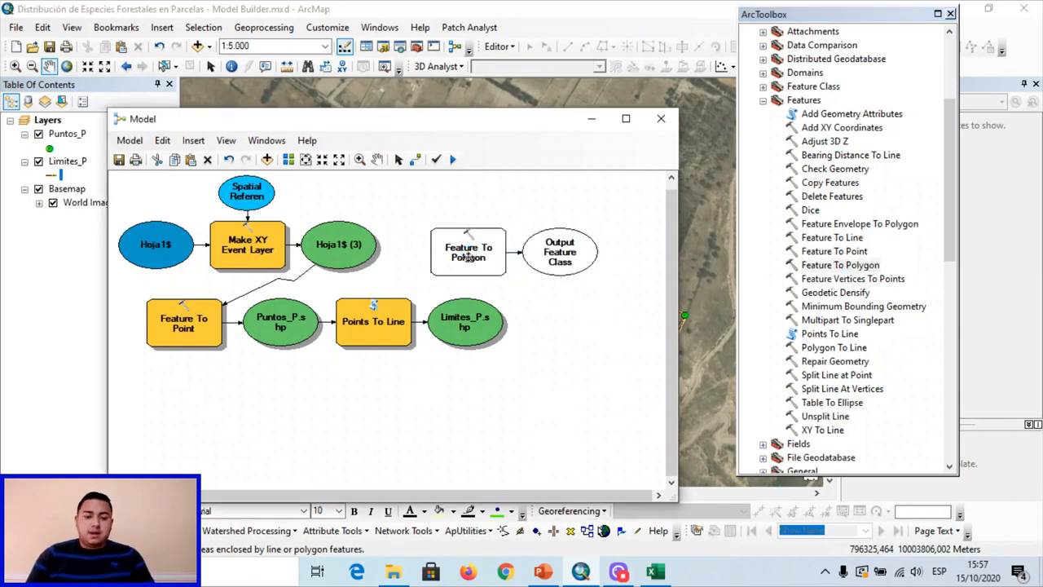
Set Feature To Polygon to use Limites_P.shp as input and Parcelas in the Resultados folder as output
double_click(468, 254)
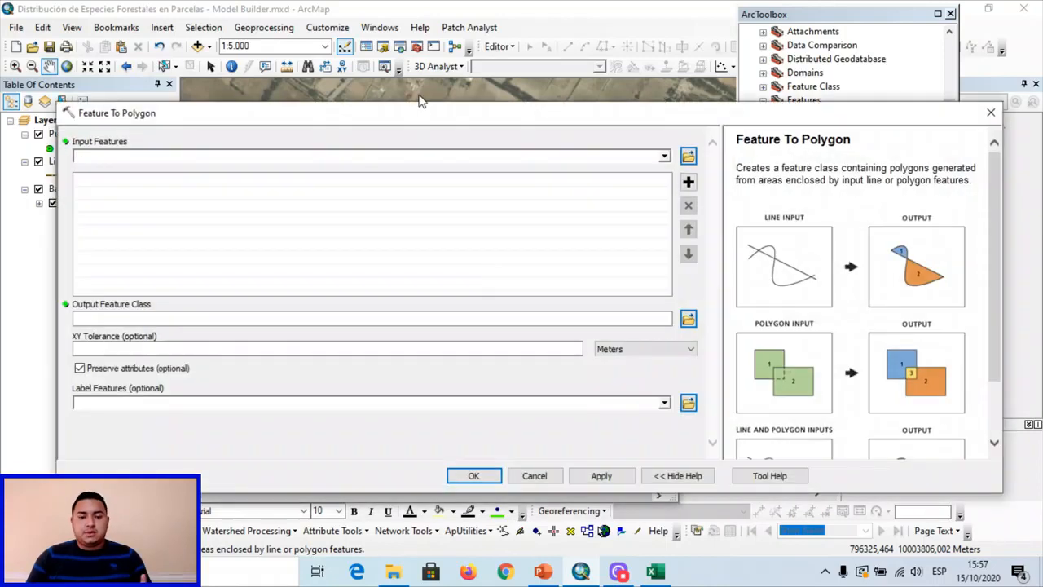
drag(421, 119, 462, 308)
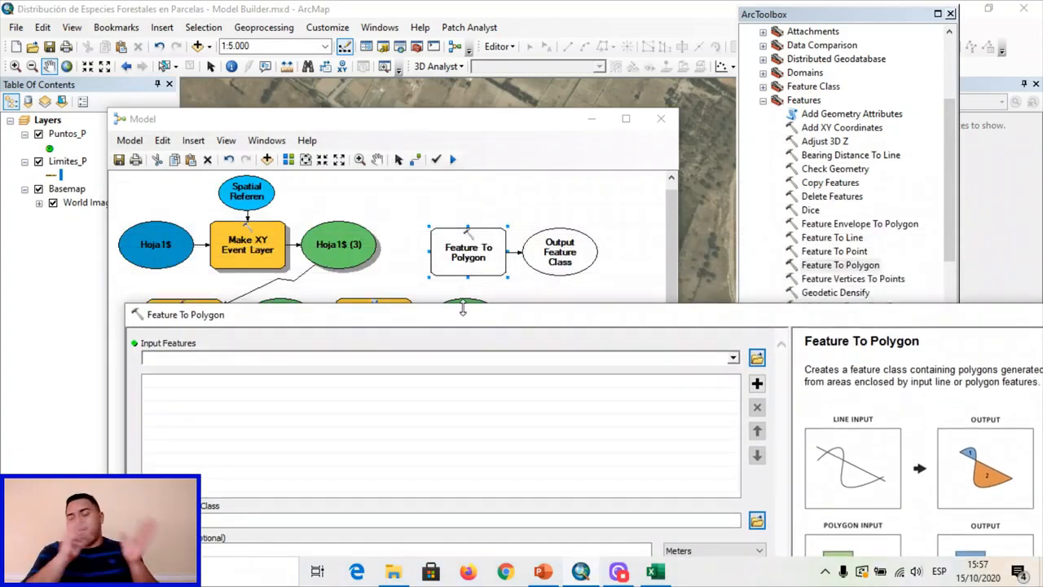
drag(468, 320, 432, 174)
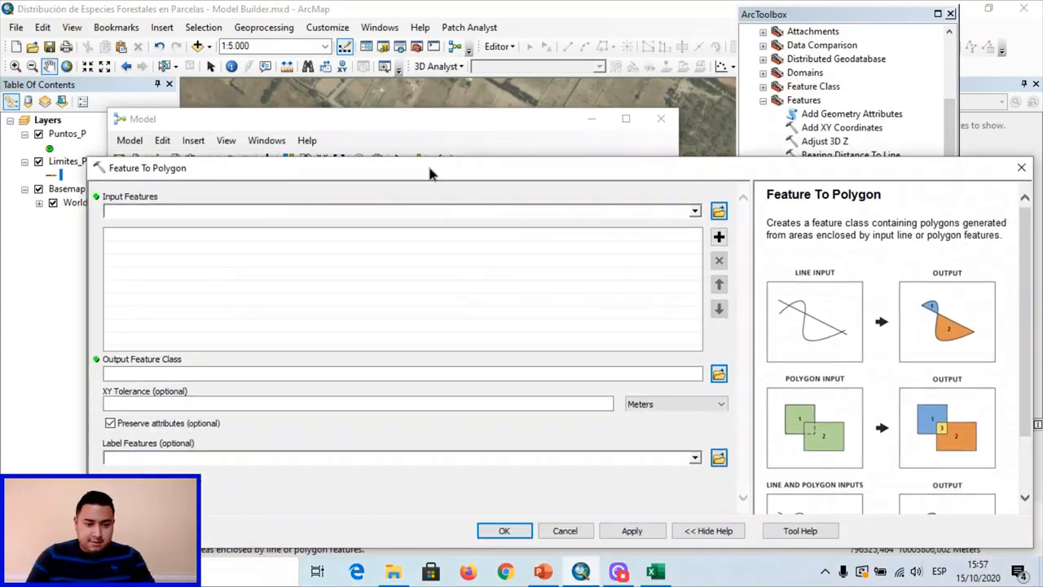
click(695, 214)
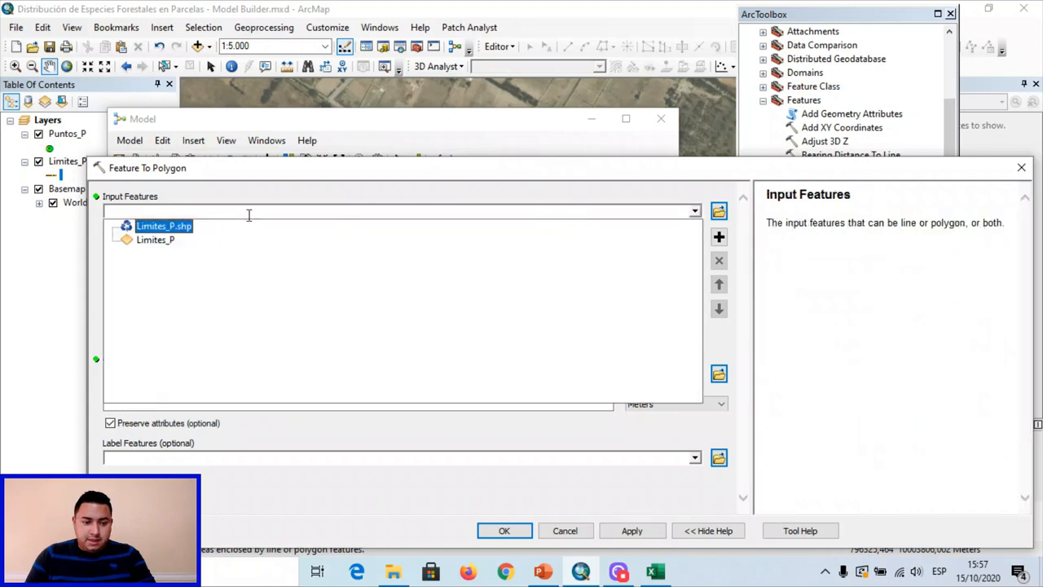
click(187, 228)
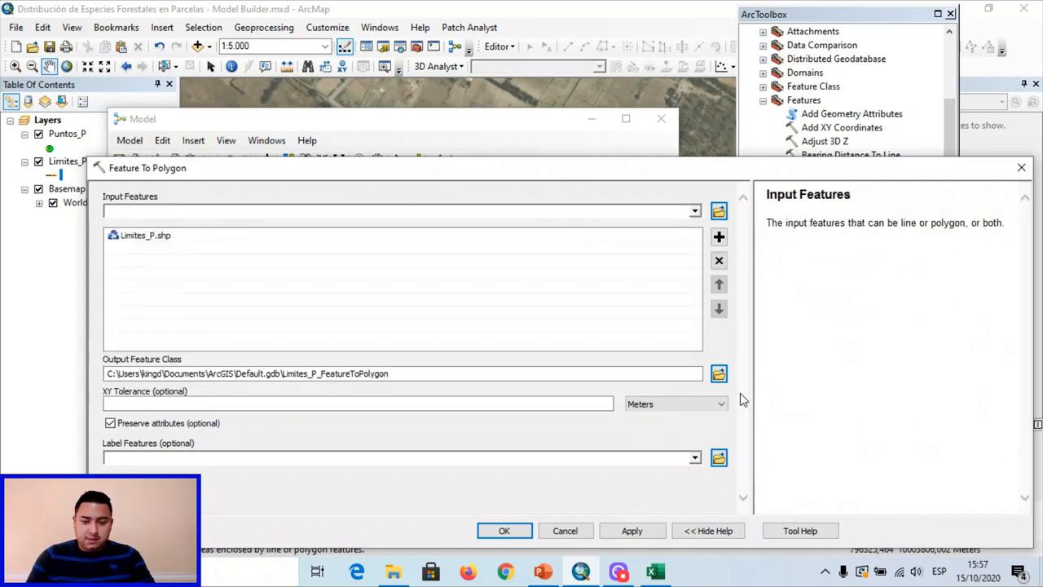
click(717, 375)
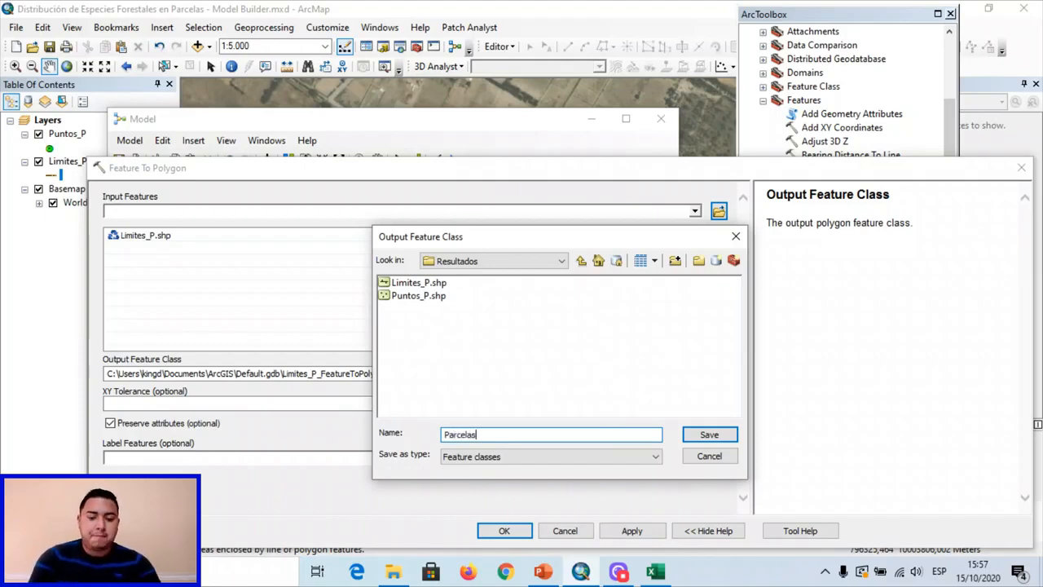
text(Parcelas)
click(709, 434)
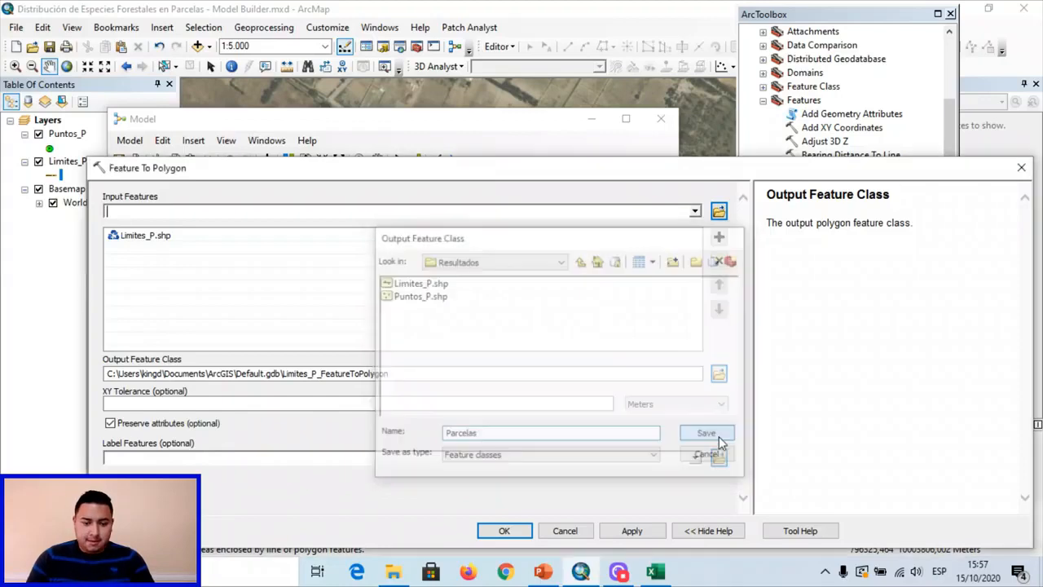
click(503, 531)
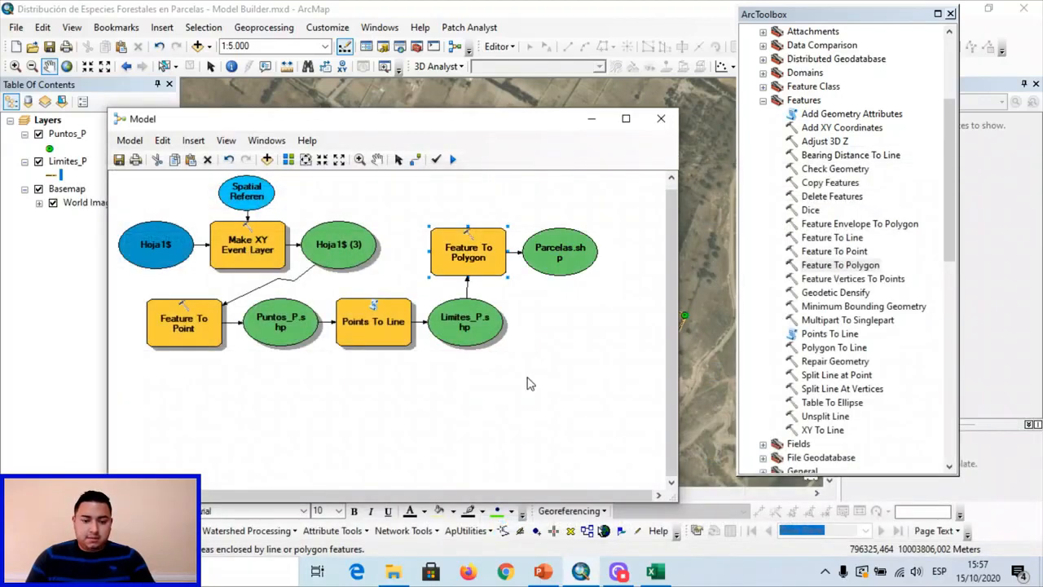
Align the Feature To Polygon tool and its output above Limites_P.shp, run the model, and dismiss the run report
drag(480, 258, 477, 266)
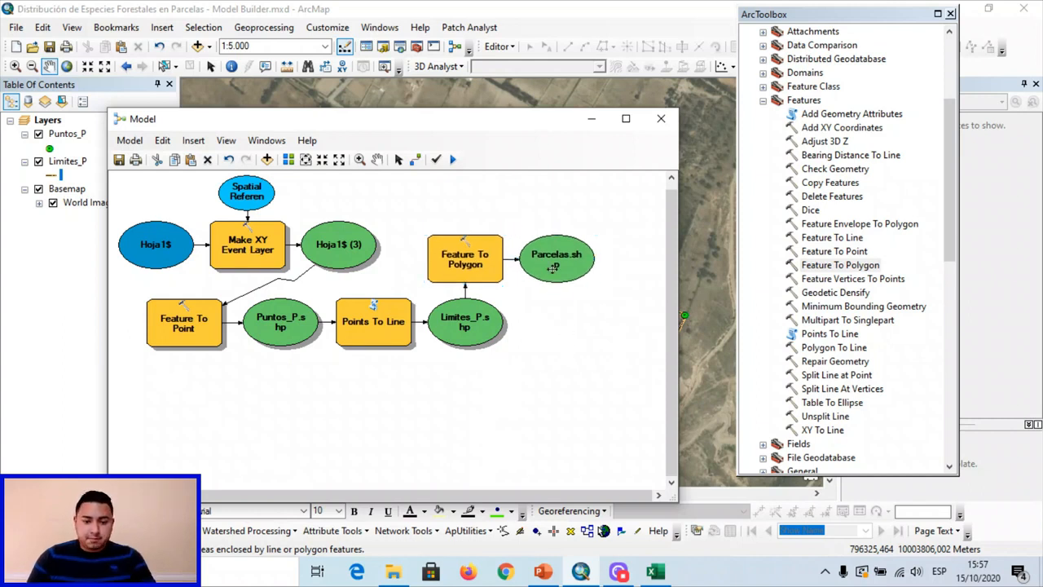
click(453, 159)
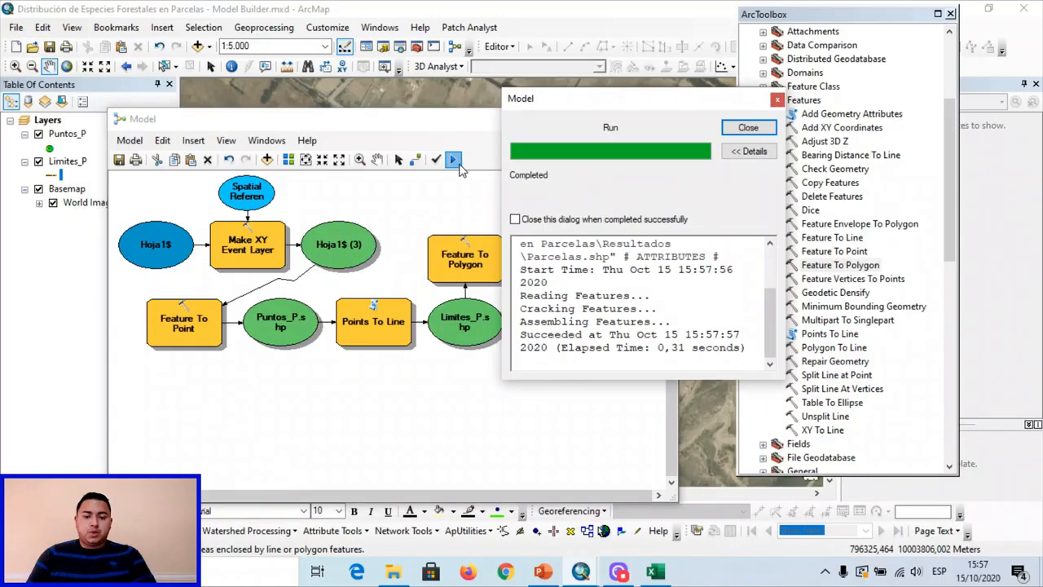
click(745, 128)
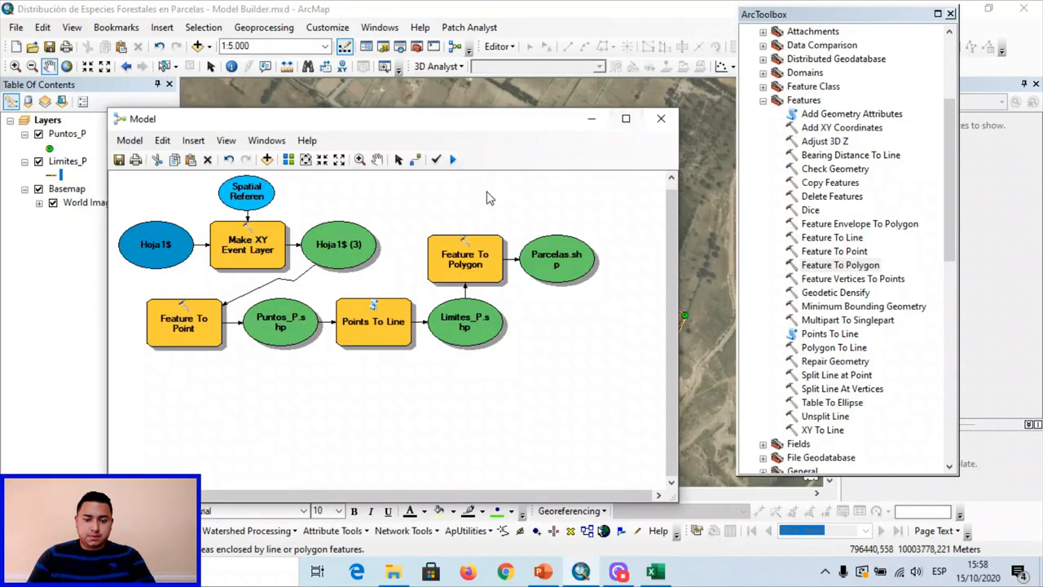
Add Parcelas.shp to the map display and clear the Model and ArcToolbox windows off the map
right_click(556, 251)
click(589, 308)
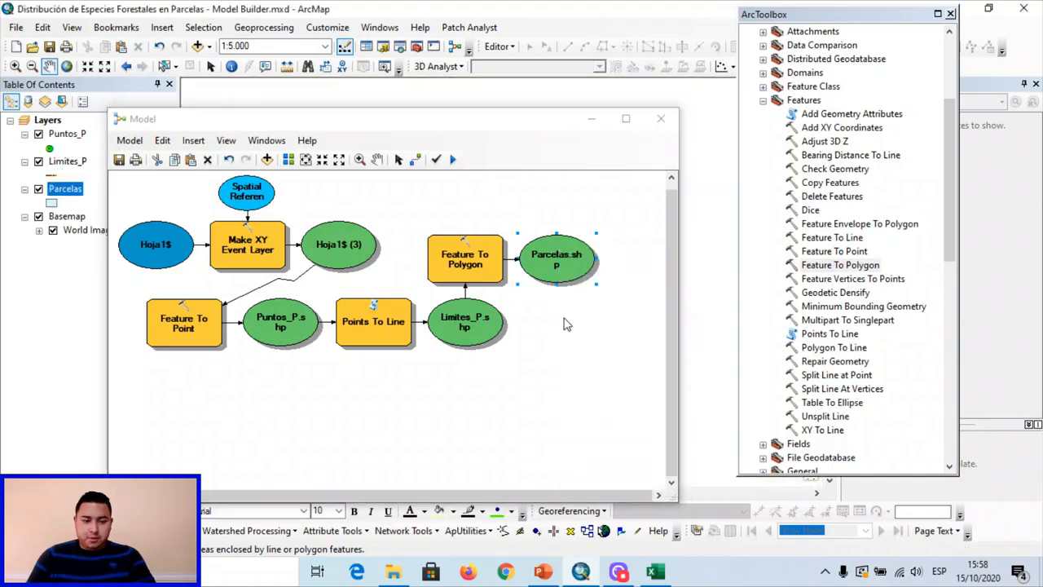
click(574, 312)
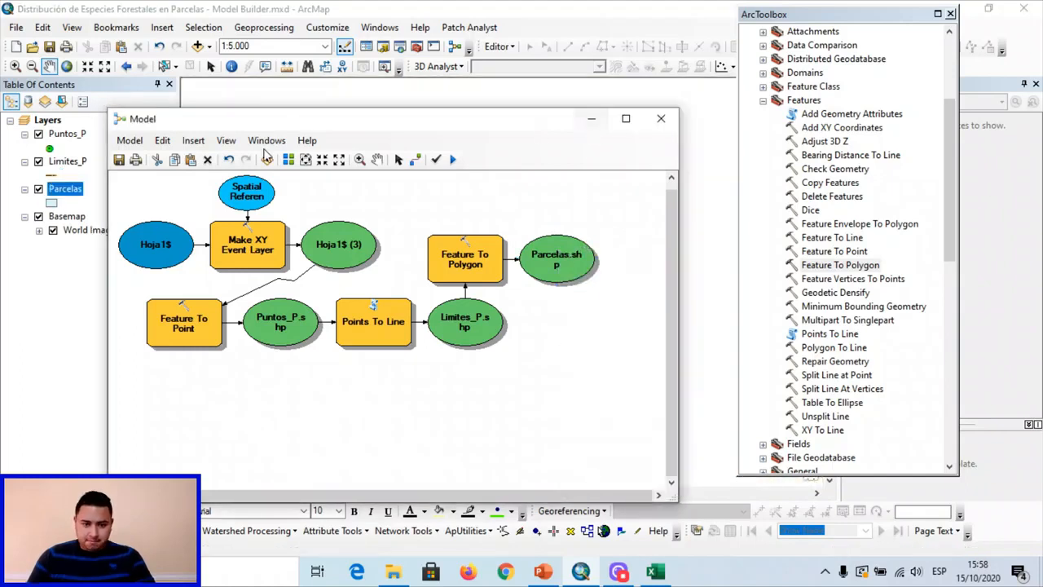
click(585, 123)
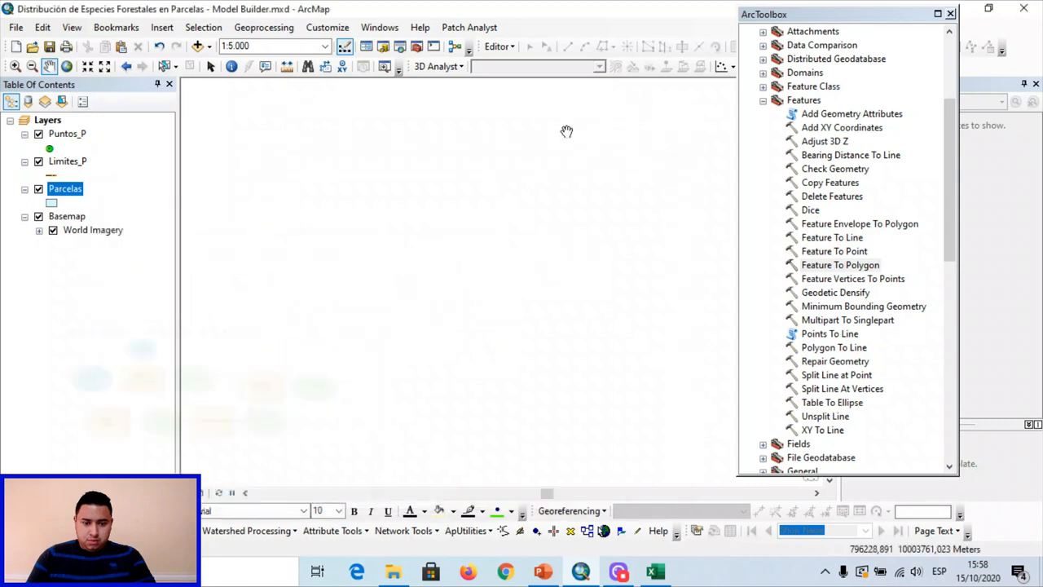
click(950, 14)
Turn off the Limites_P layer and move it below Parcelas in the layer order
click(38, 162)
click(70, 162)
drag(81, 165, 81, 205)
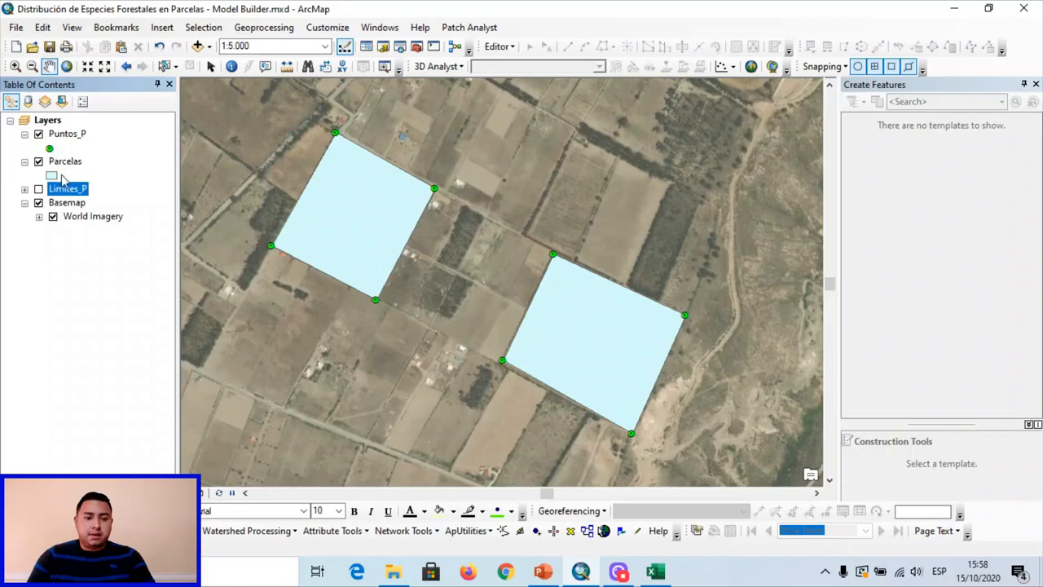
Set the Parcelas layer's polygon symbol to have no fill color
click(60, 176)
click(937, 147)
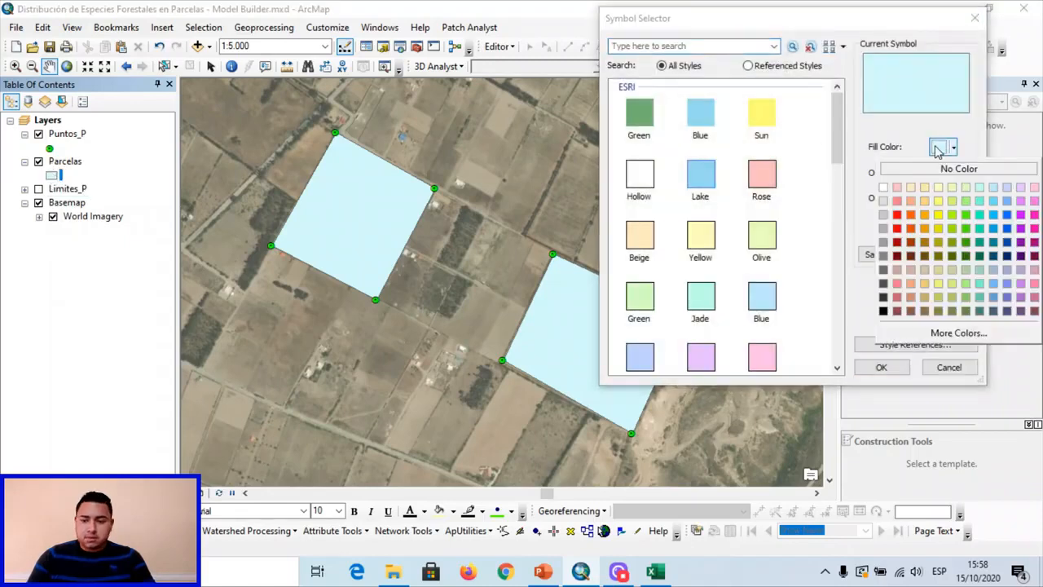
click(945, 168)
click(947, 199)
click(946, 281)
Give the Parcelas outline the Boundary, State line style in light orange with a width of 2
click(913, 232)
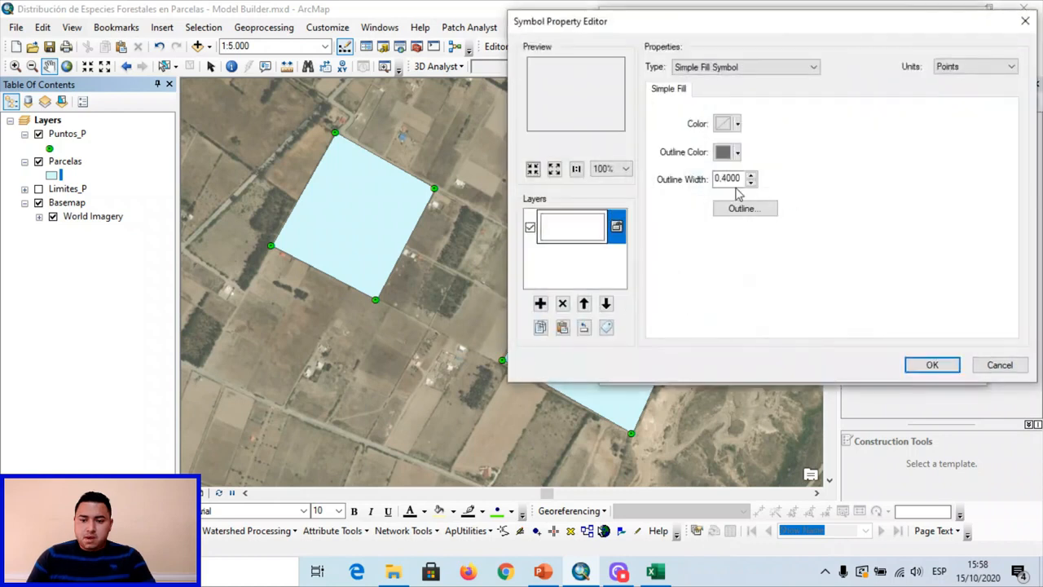
click(740, 208)
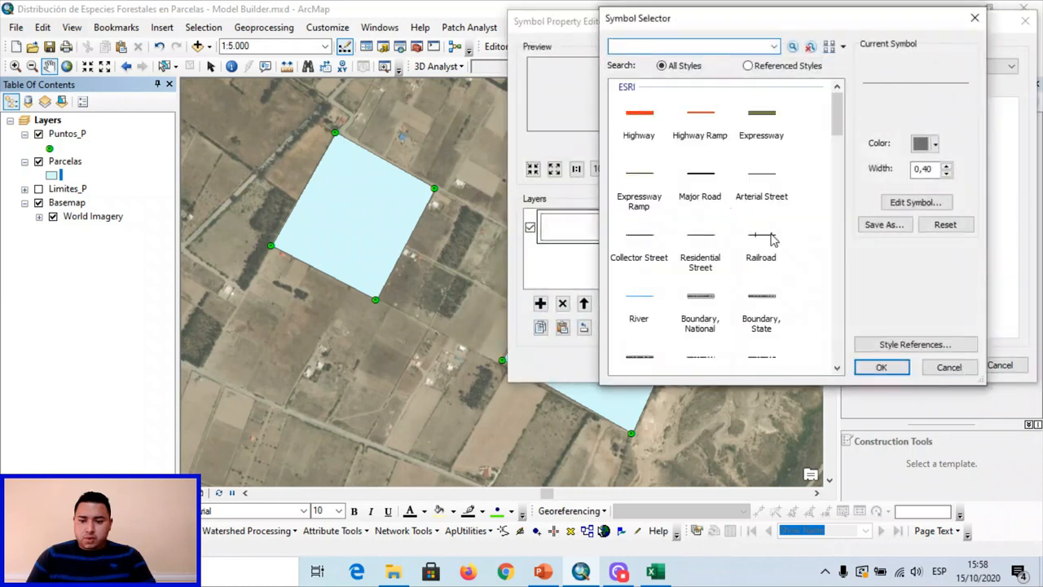
click(761, 303)
click(924, 144)
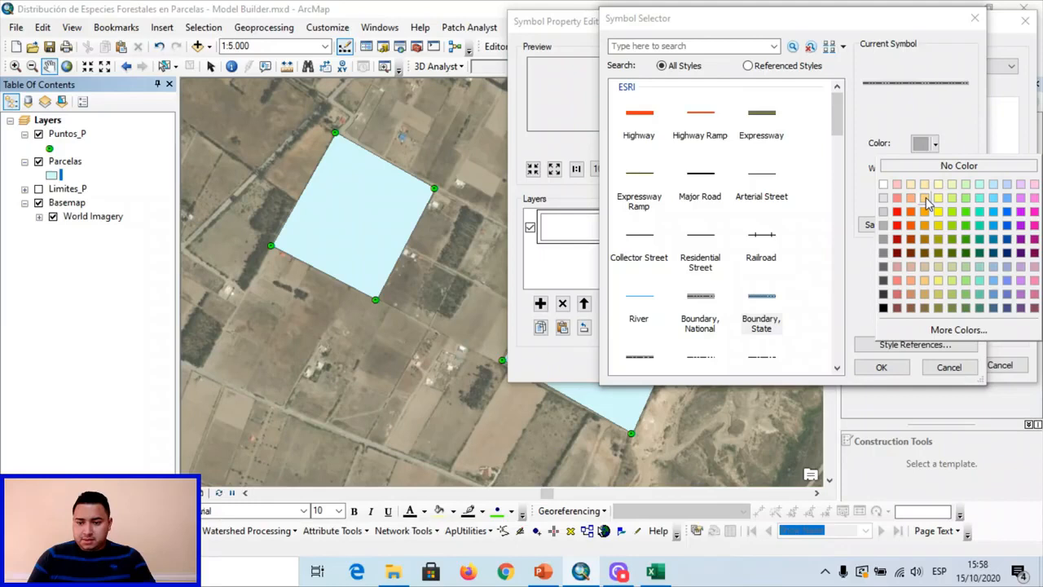
click(925, 198)
double_click(923, 169)
text(2)
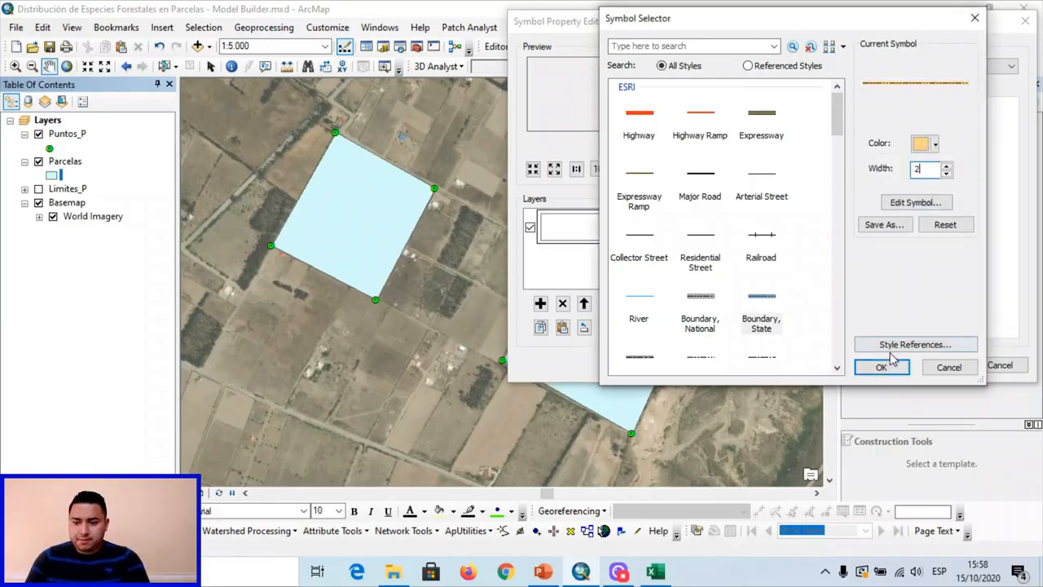
click(881, 366)
click(921, 366)
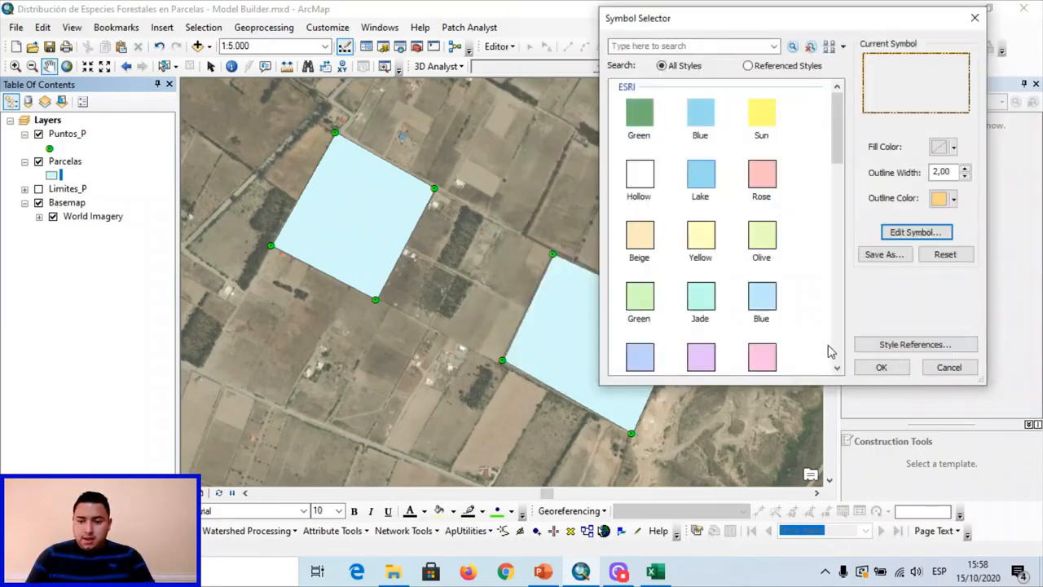
click(875, 367)
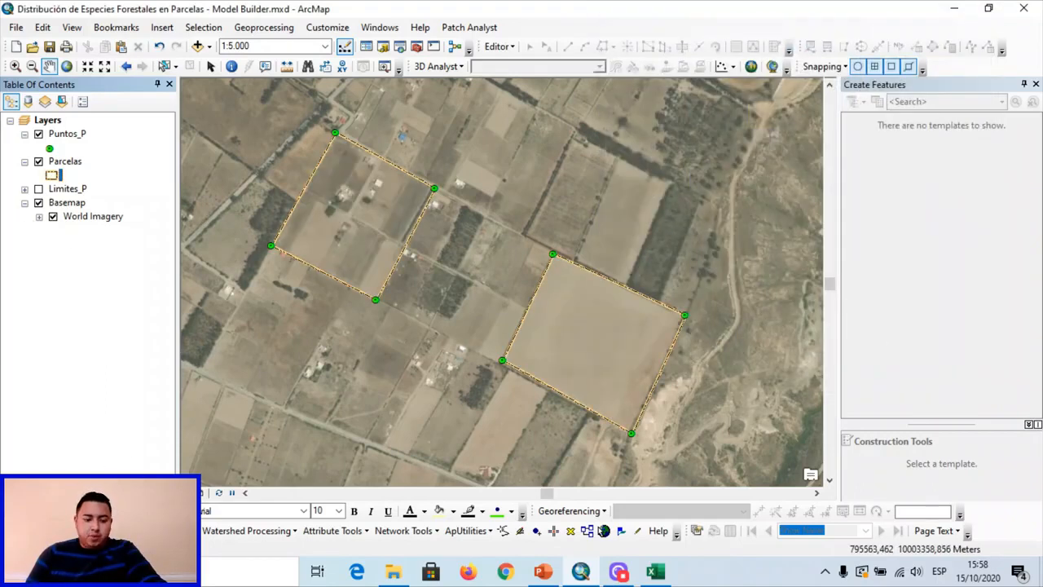
Review the completed model diagram and clear the Model window off the map again
click(66, 546)
click(119, 162)
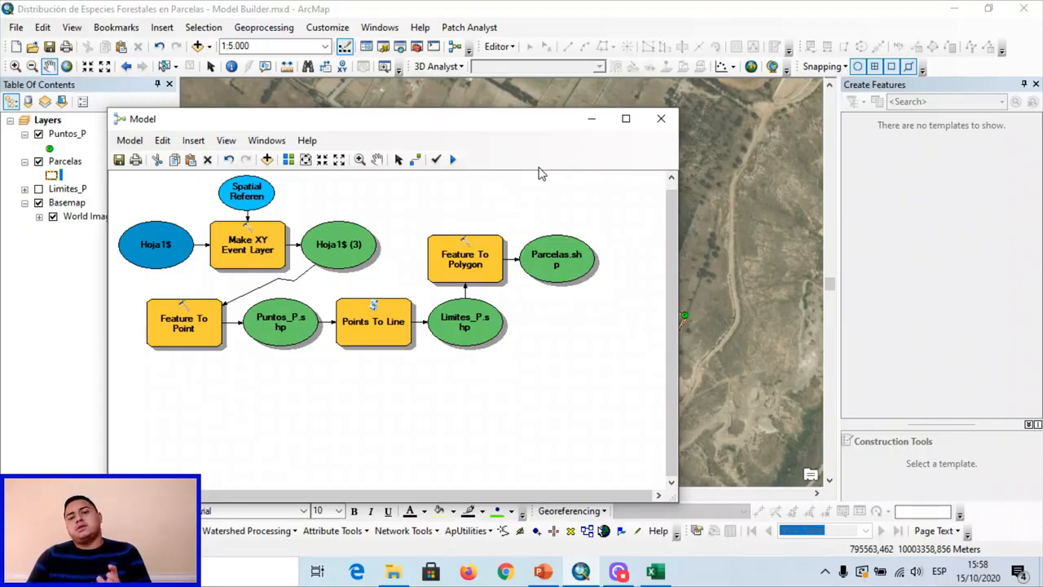
click(592, 120)
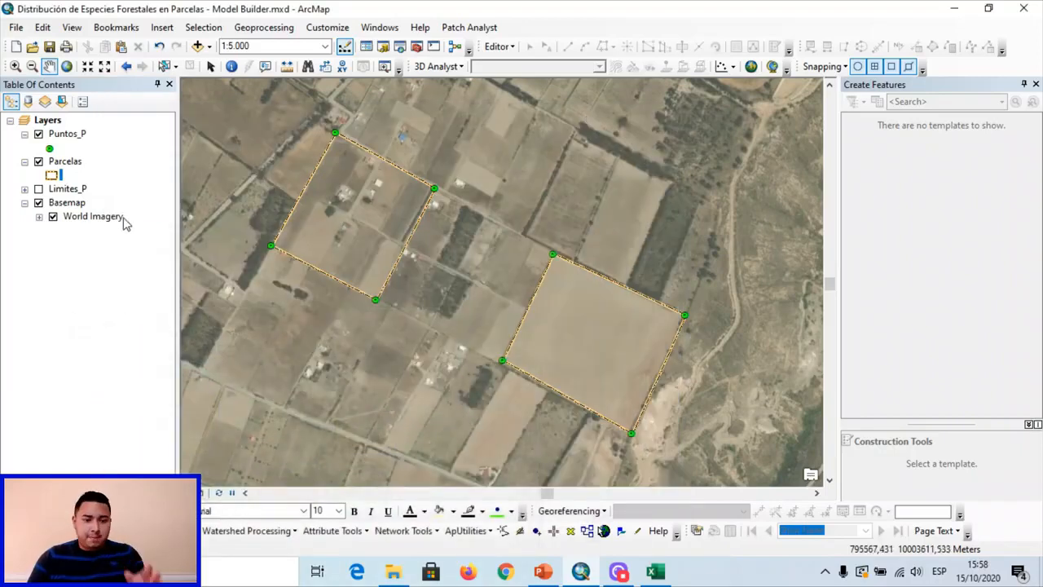
Add a Double field named Area_Ha to the Parcelas attribute table
click(76, 165)
right_click(77, 167)
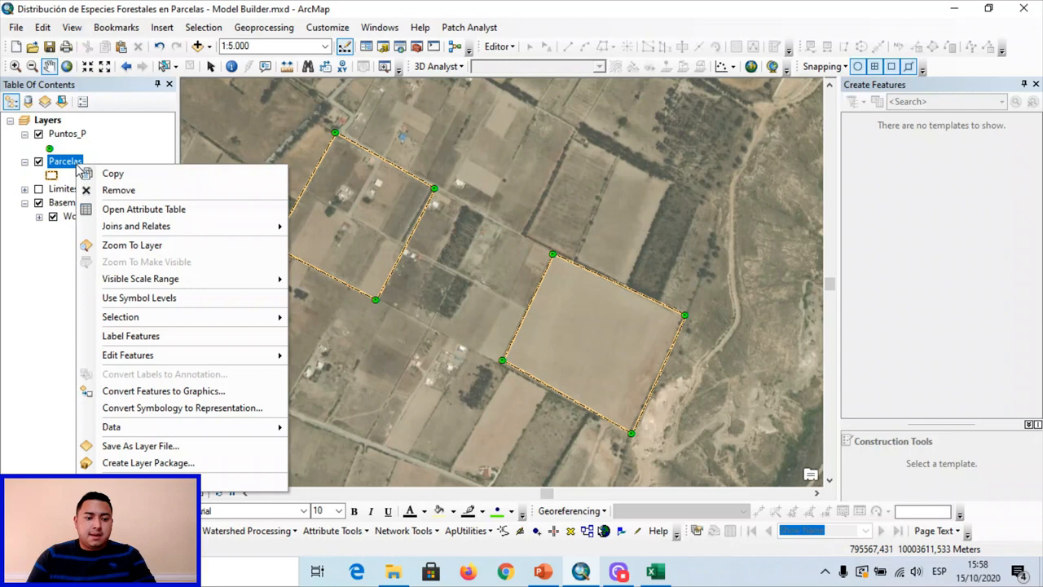
click(106, 207)
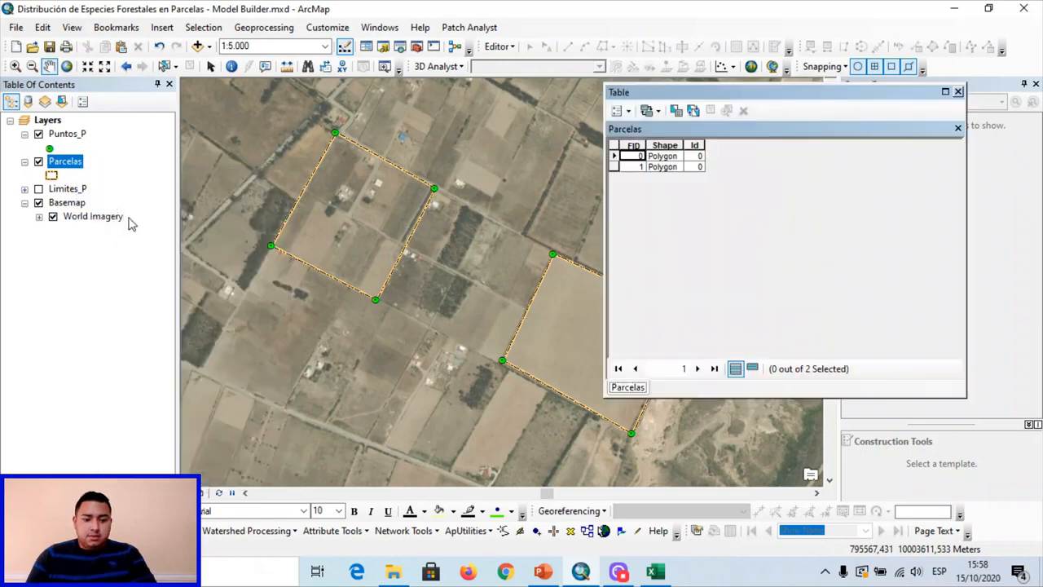
click(622, 110)
click(664, 218)
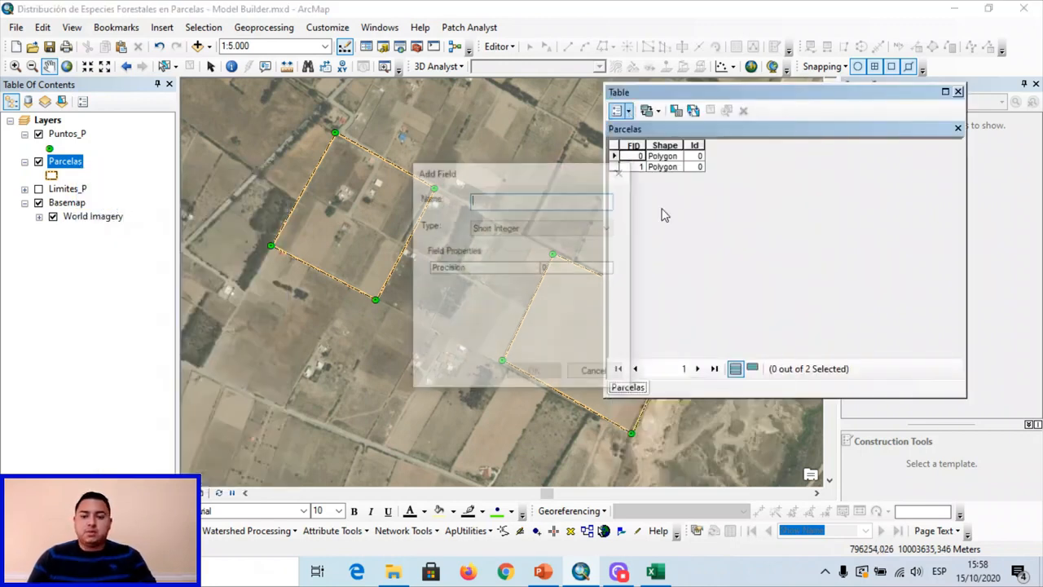
text(Area_)
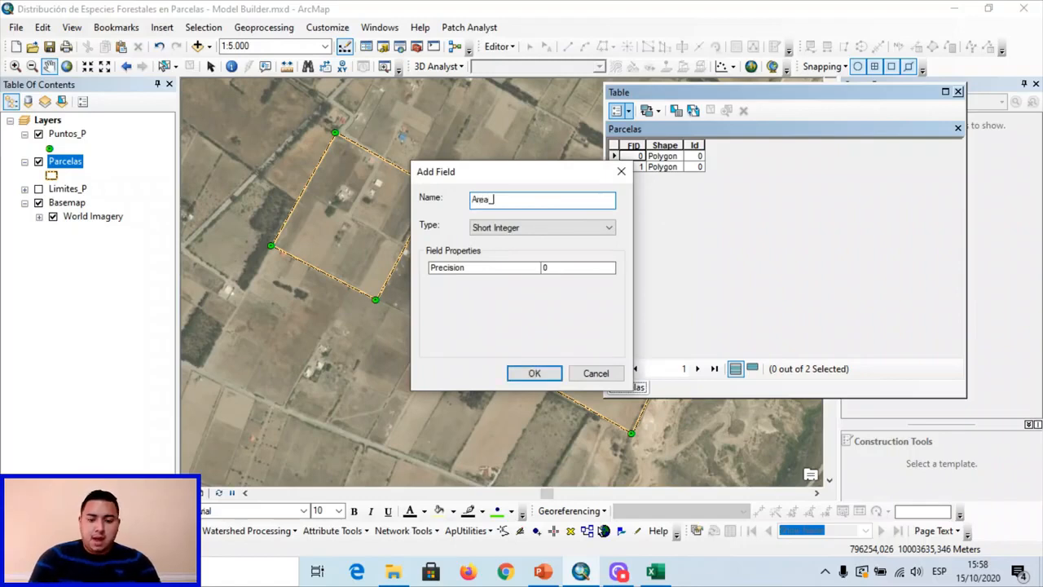
click(529, 230)
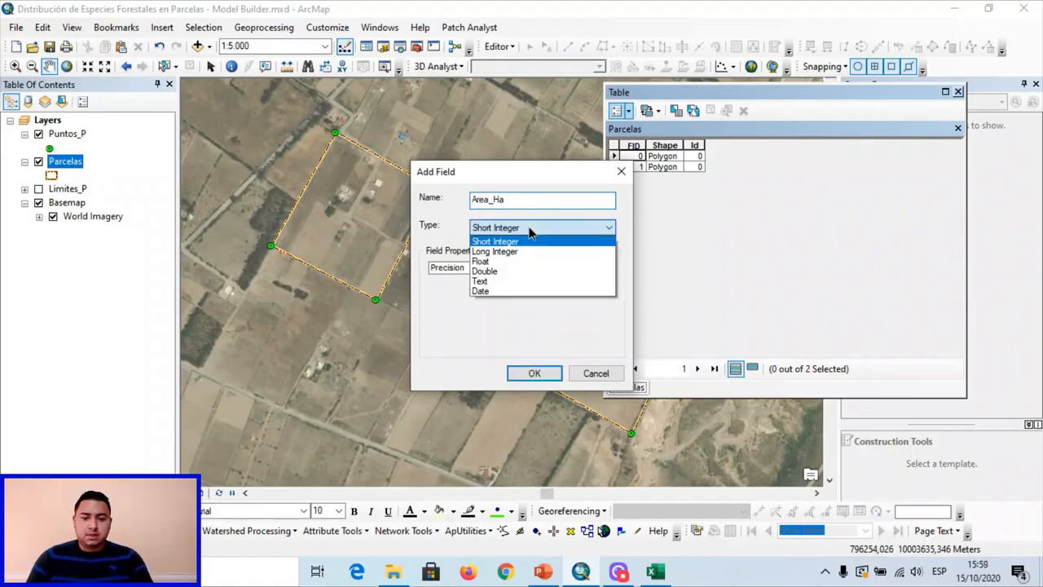
click(506, 271)
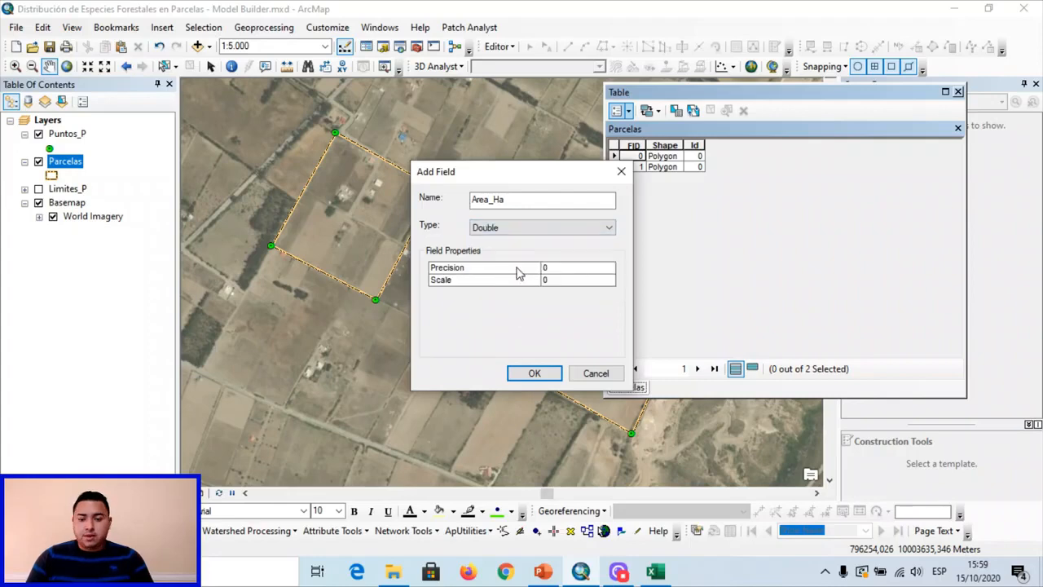
click(528, 374)
Calculate the polygon areas in hectares into the Area_Ha field, using the data source's coordinate system
click(787, 146)
right_click(786, 146)
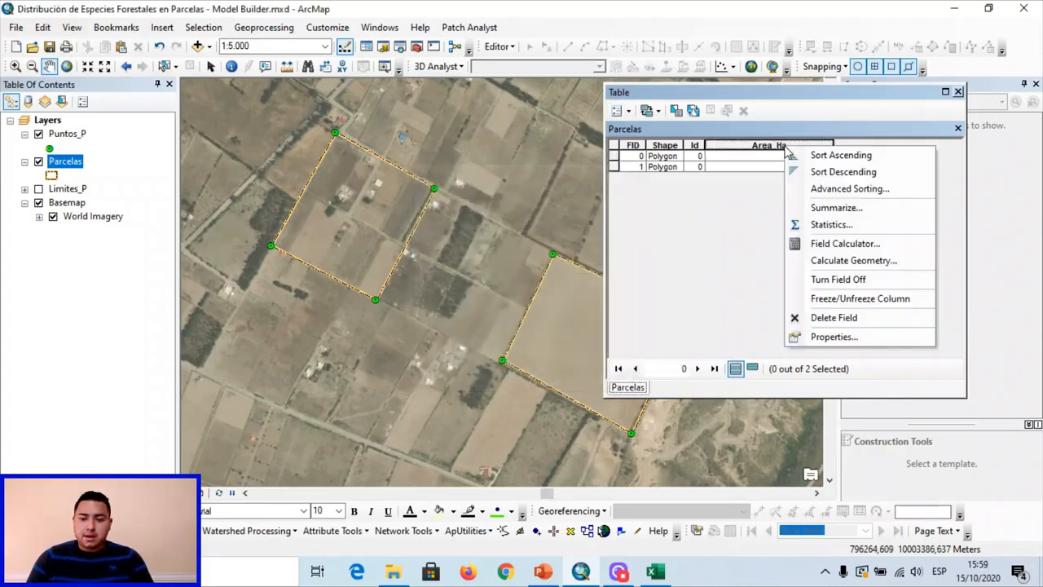
click(814, 243)
click(473, 318)
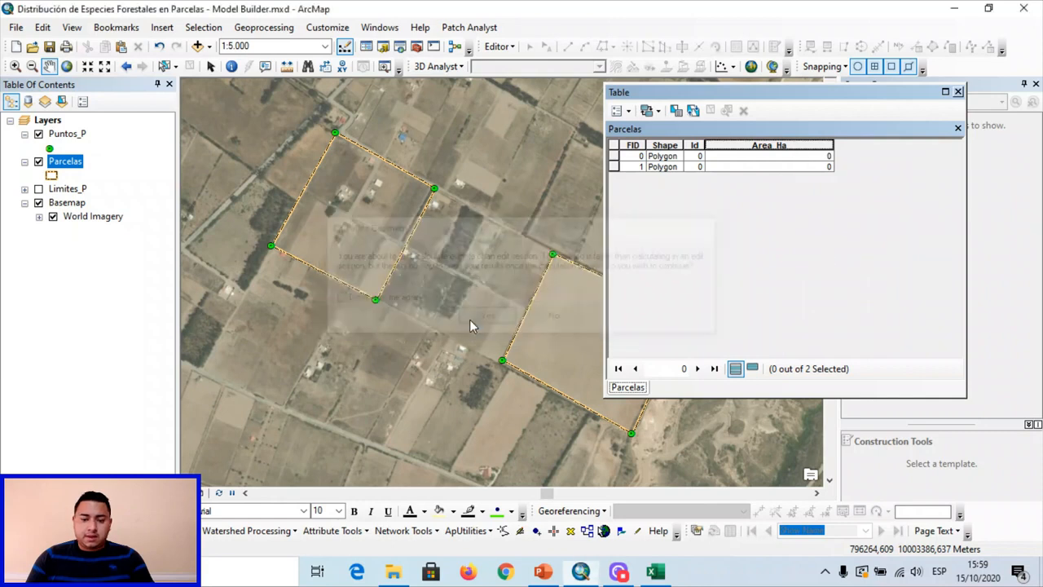
click(515, 200)
click(513, 203)
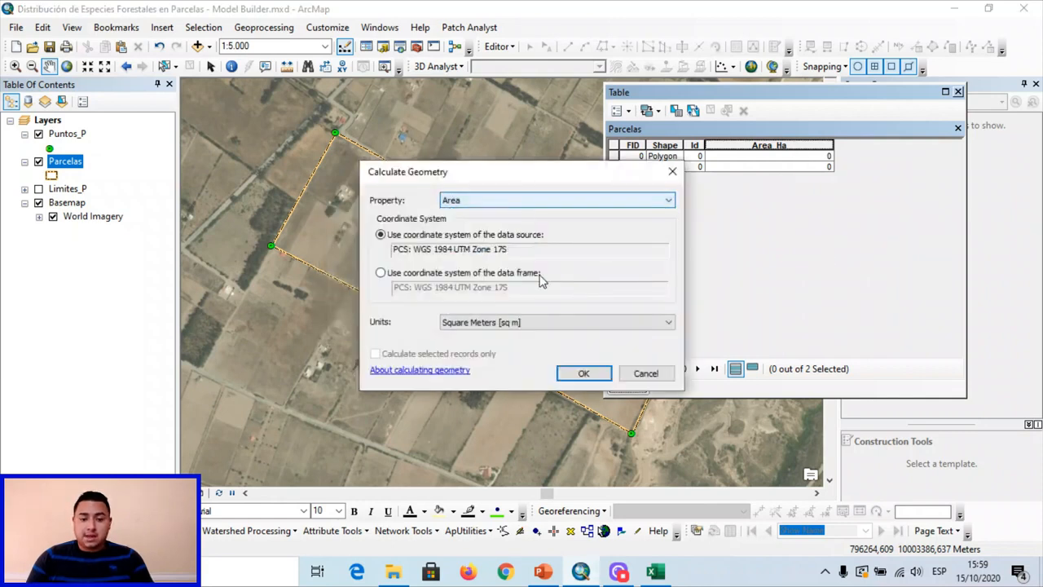
click(547, 322)
click(469, 356)
click(580, 375)
click(492, 318)
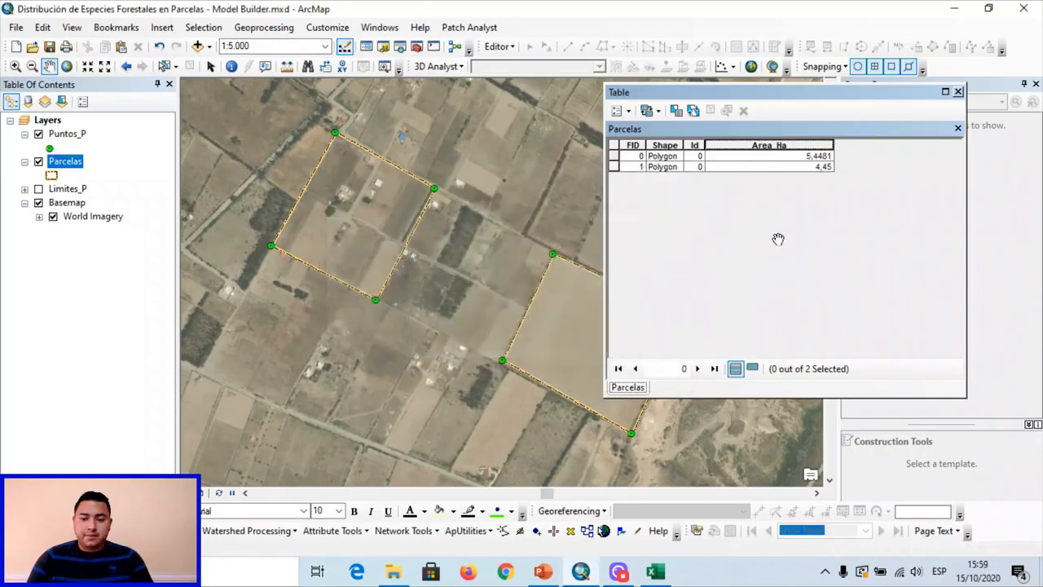
Format the Area_Ha field's numbers to show two decimal places
right_click(787, 150)
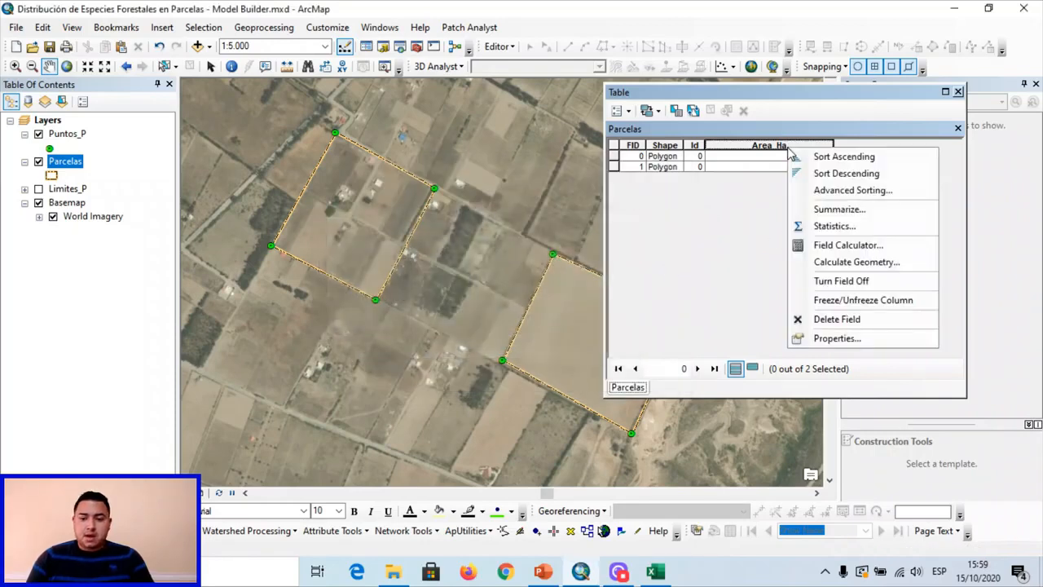
click(831, 337)
click(625, 278)
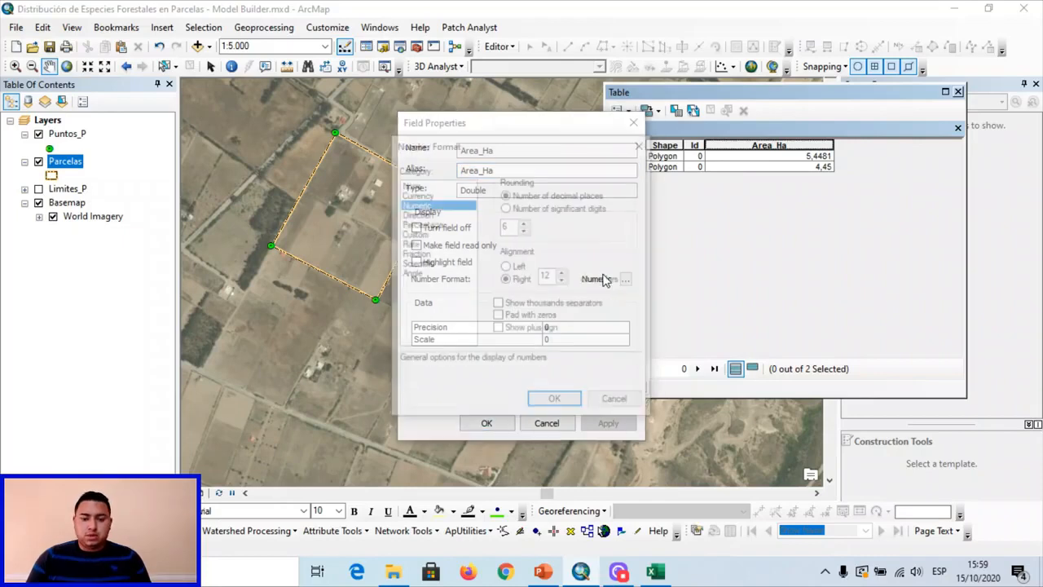
text(2)
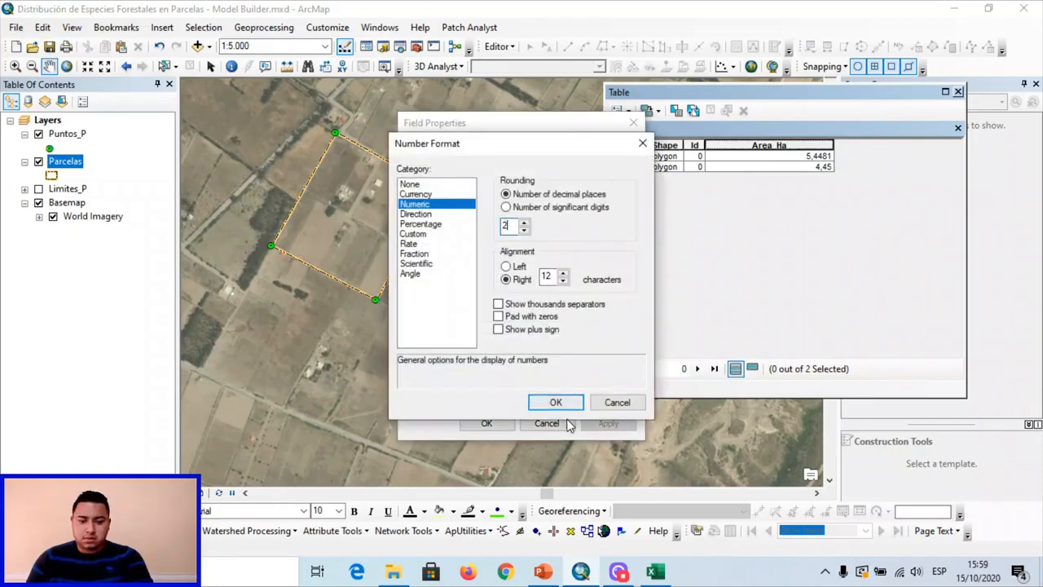
click(555, 402)
click(487, 423)
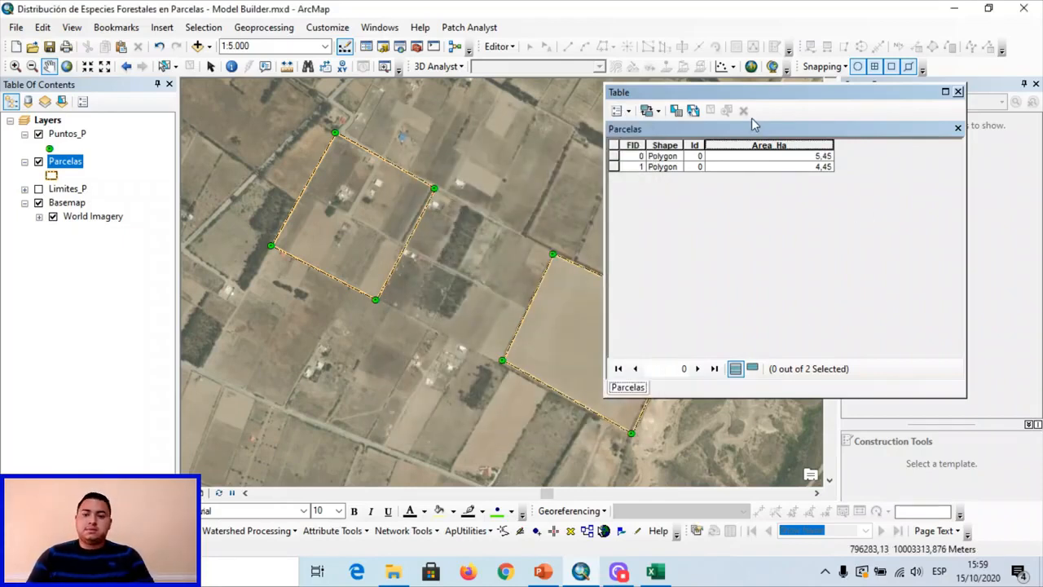
Select each Parcelas record in turn to locate its polygon on the map, then clear the selection and close the table
drag(788, 92, 847, 43)
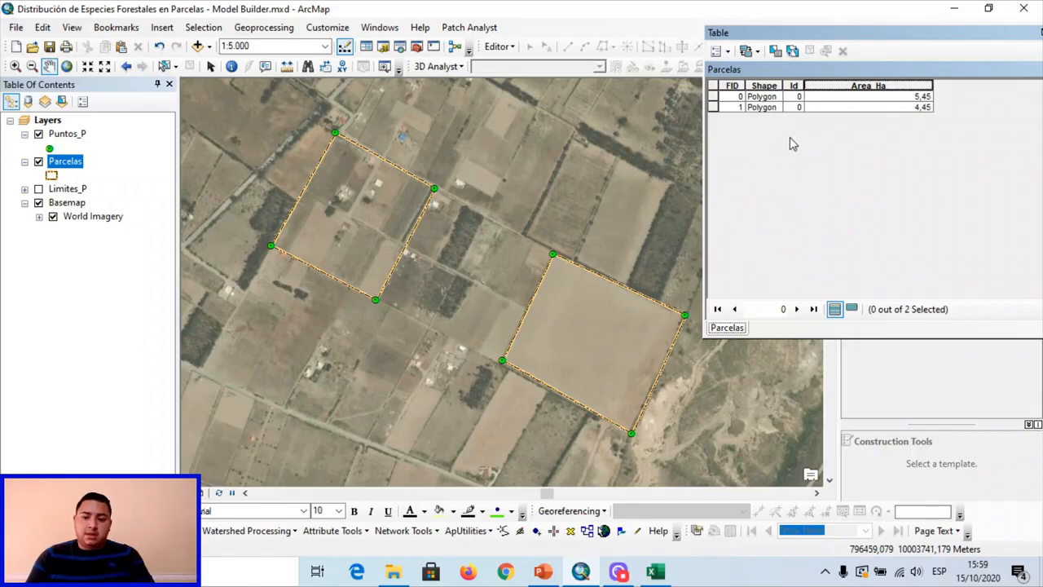
click(713, 97)
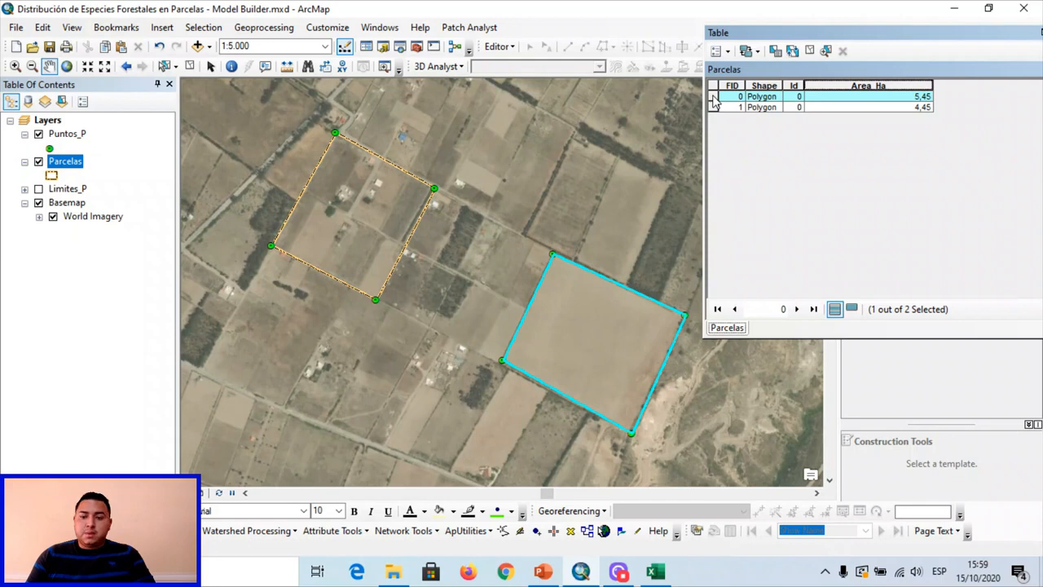
click(713, 108)
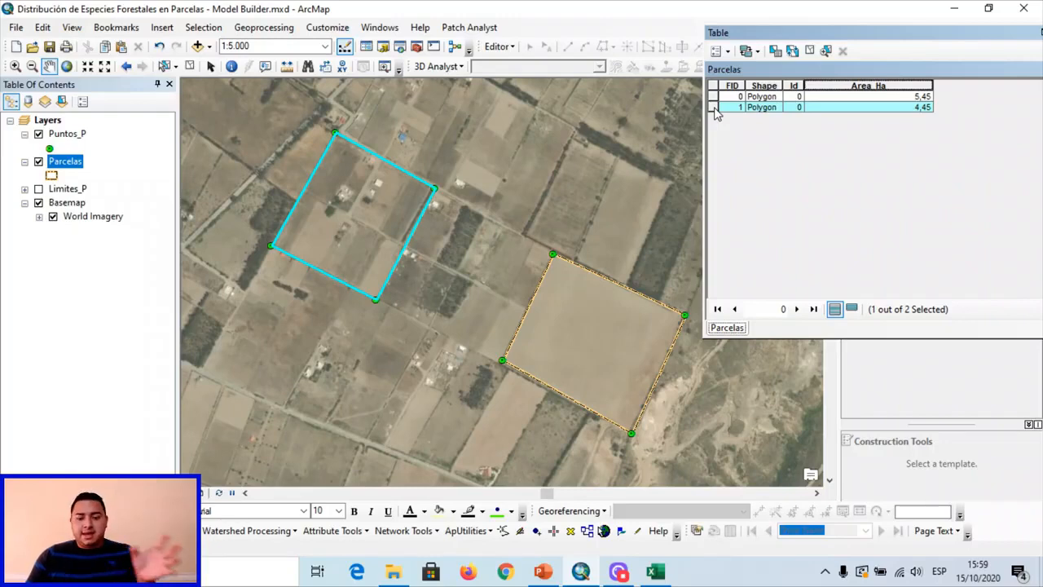
click(809, 50)
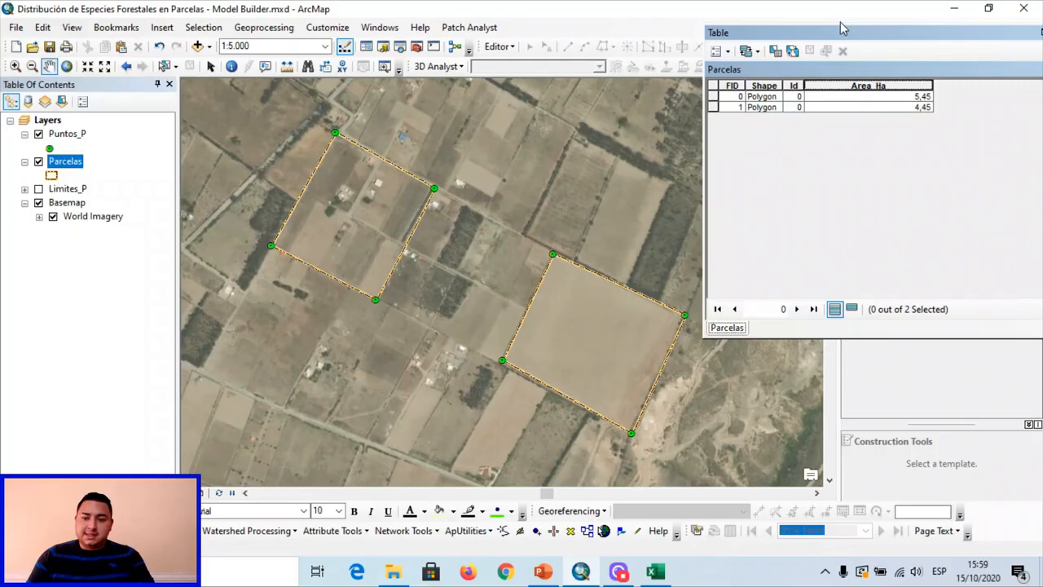
drag(845, 39, 740, 67)
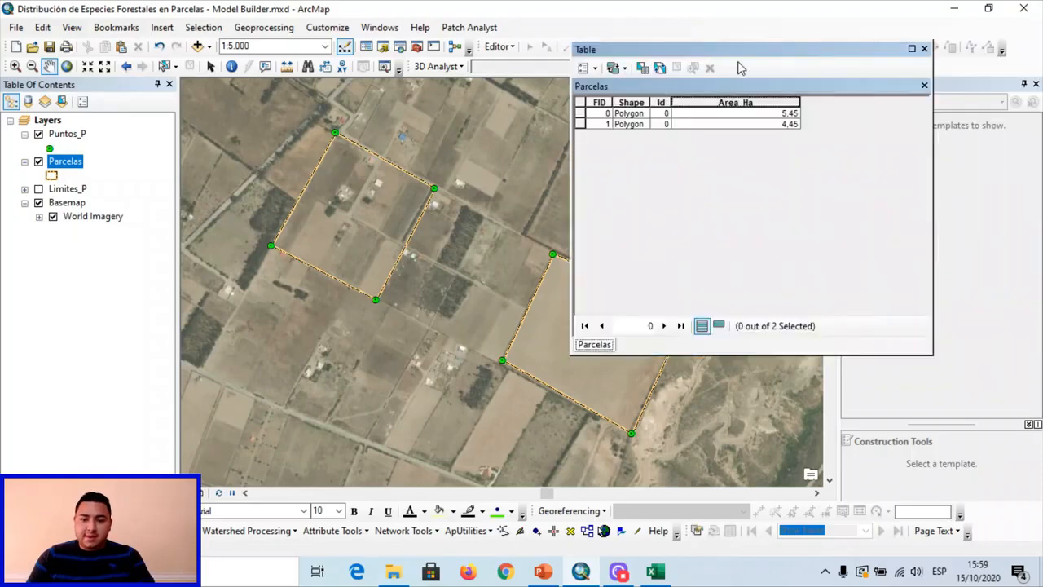
click(925, 51)
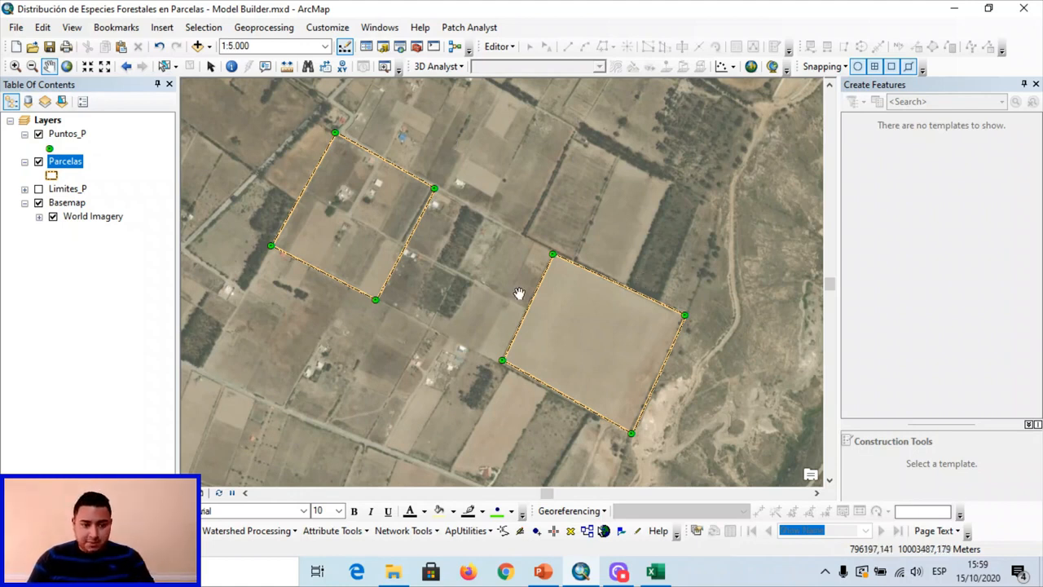
Restore the minimized Model window over the map
click(48, 121)
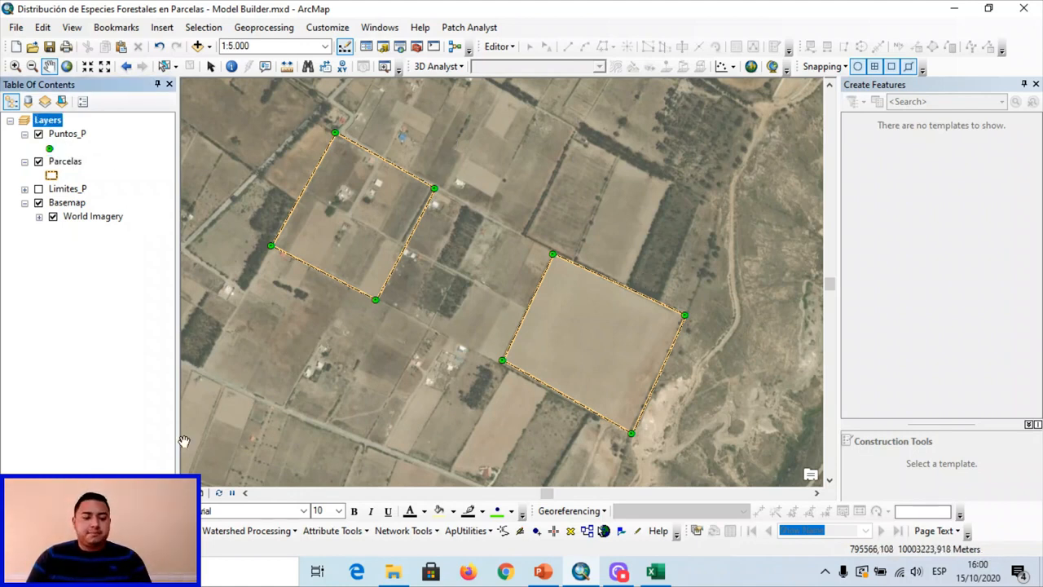
click(57, 544)
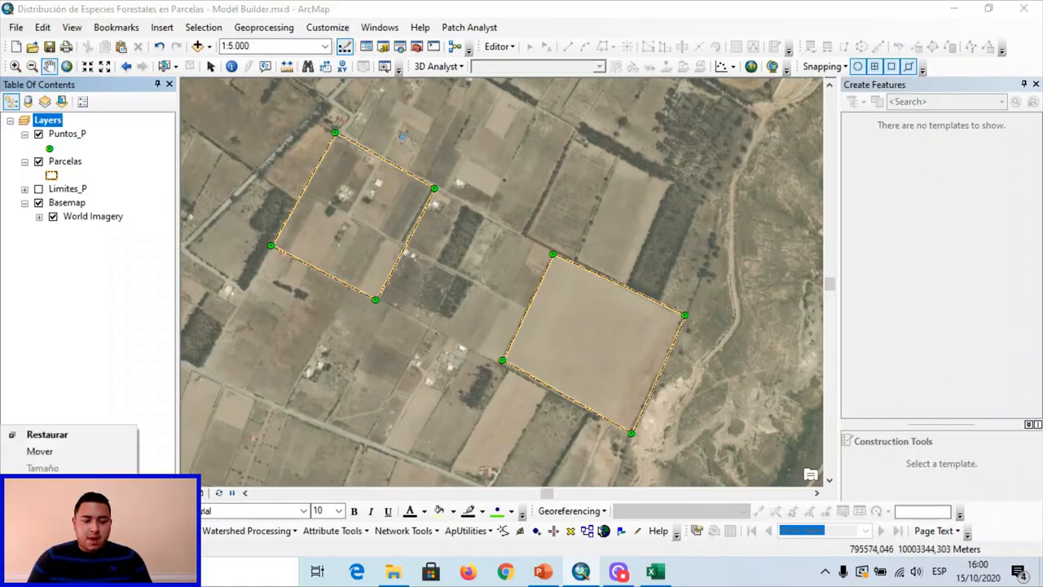
click(57, 544)
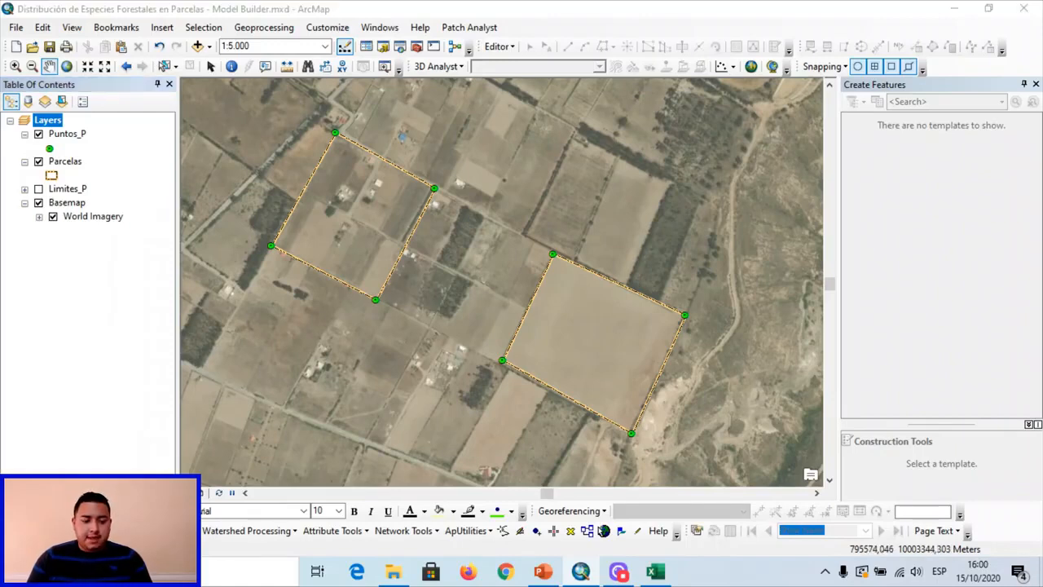
click(57, 544)
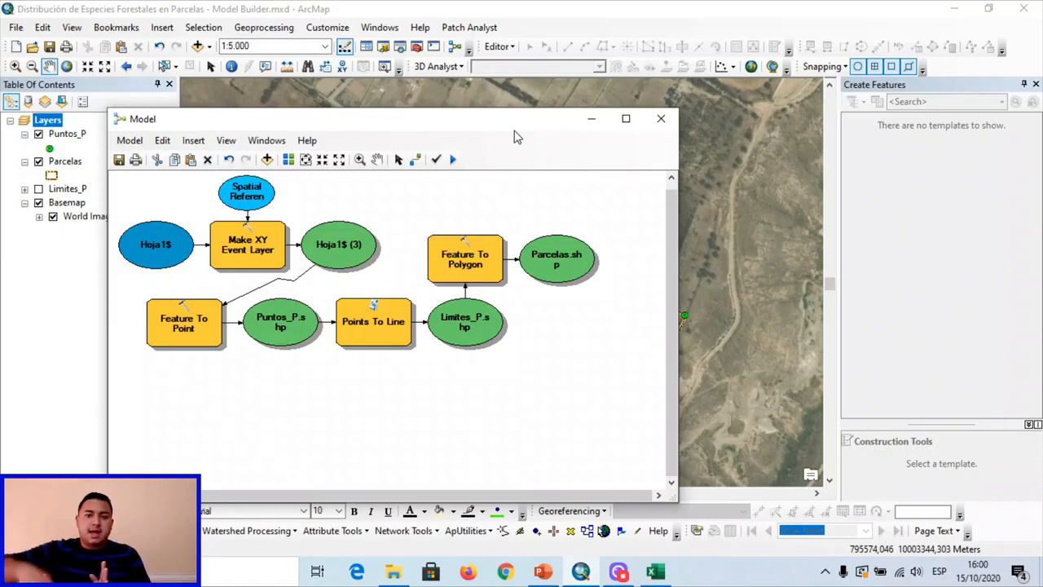
Add the Create Fishnet tool from the Data Management Sampling toolset to the model and place its Output Labels element closer to the tool
click(415, 47)
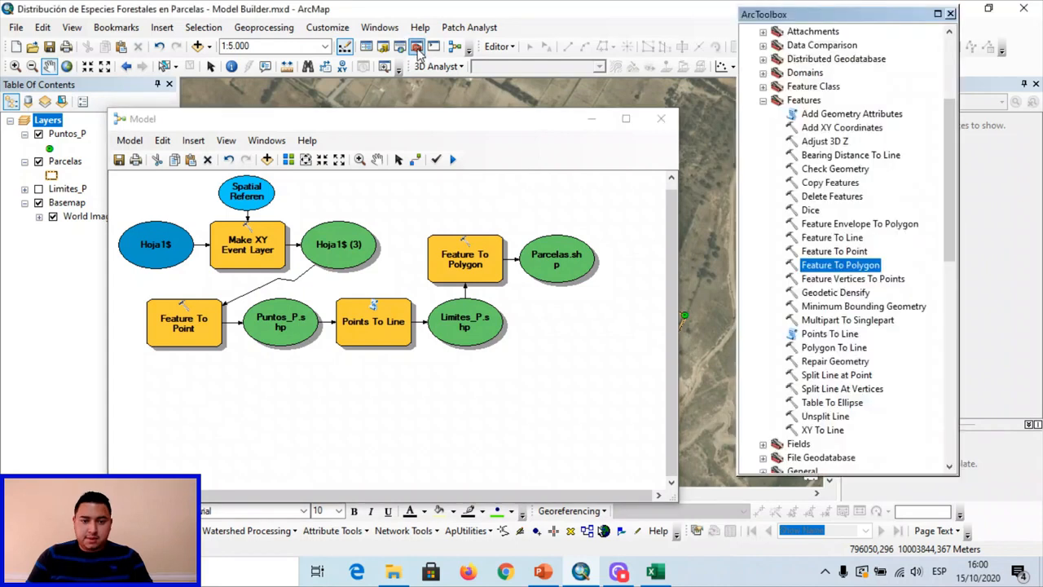
click(763, 100)
scroll(806, 118, up, 2)
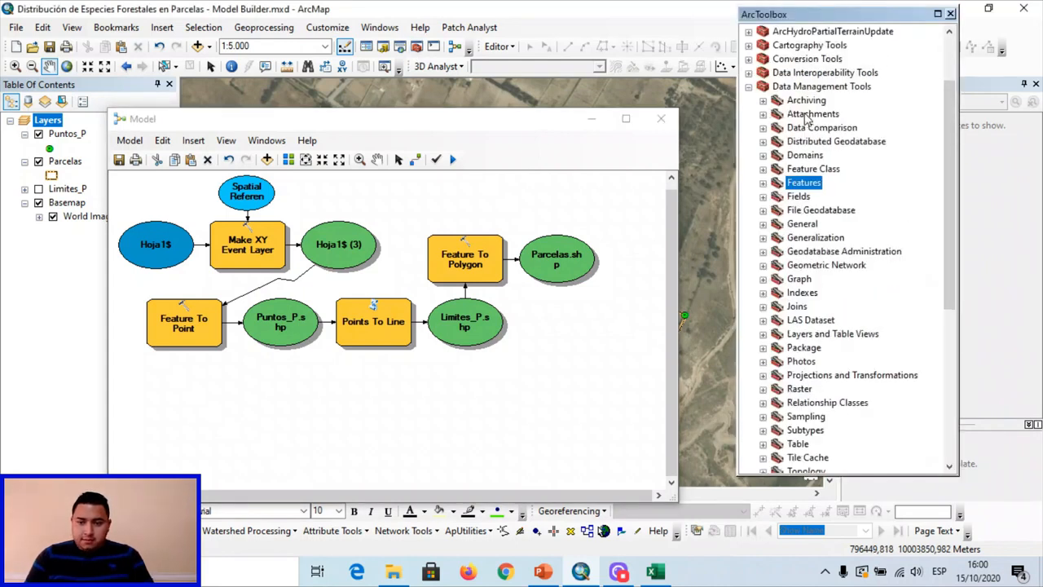
click(750, 88)
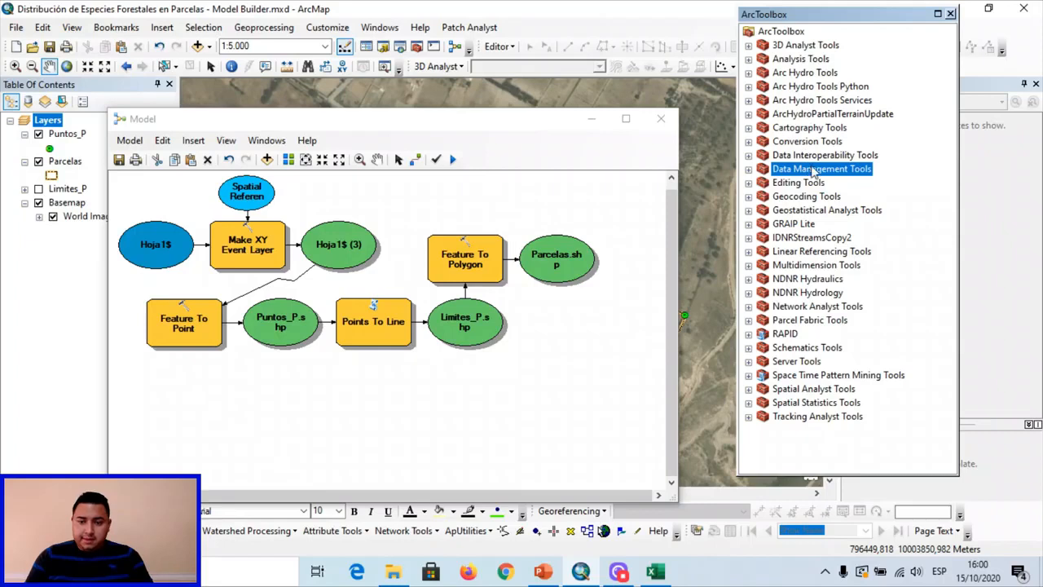
click(749, 169)
click(805, 376)
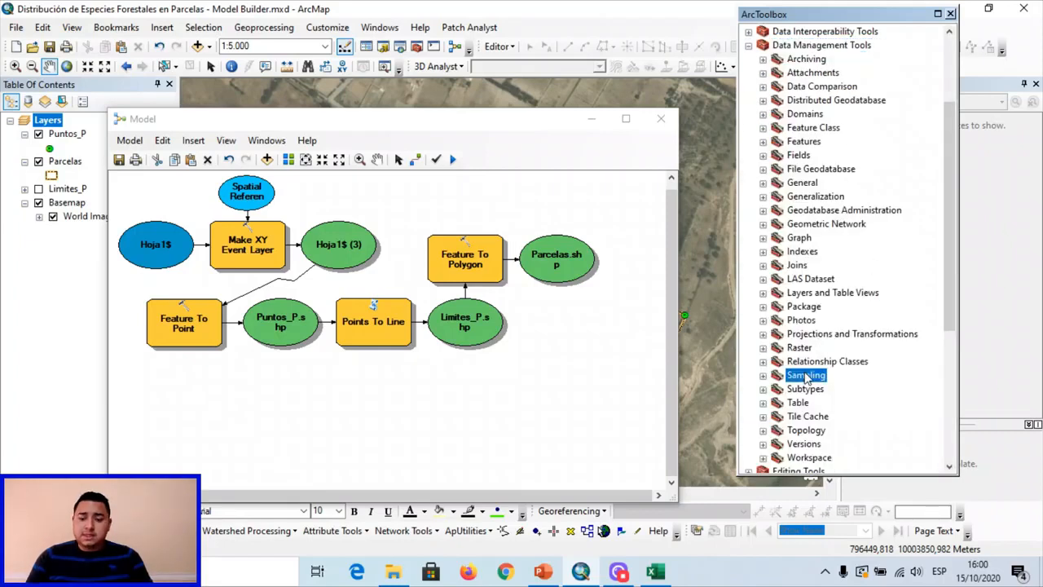
click(763, 376)
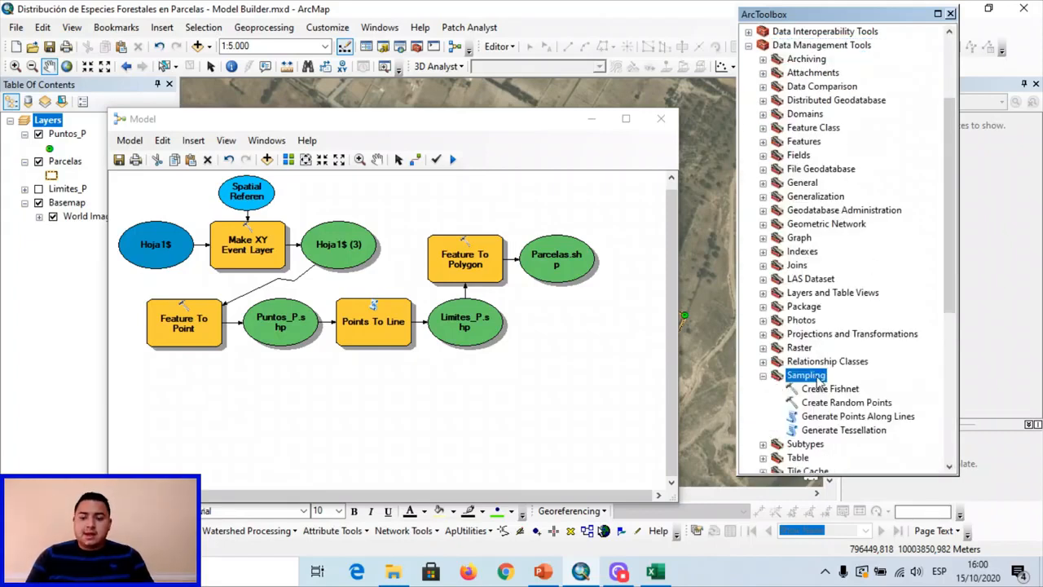
click(823, 391)
drag(850, 392, 472, 396)
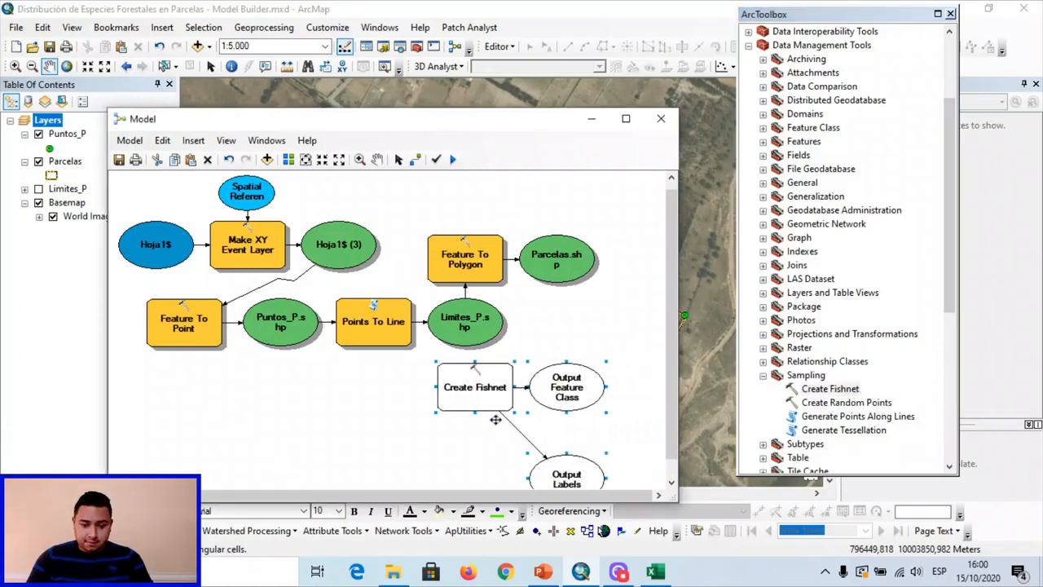
click(584, 473)
drag(583, 472, 586, 438)
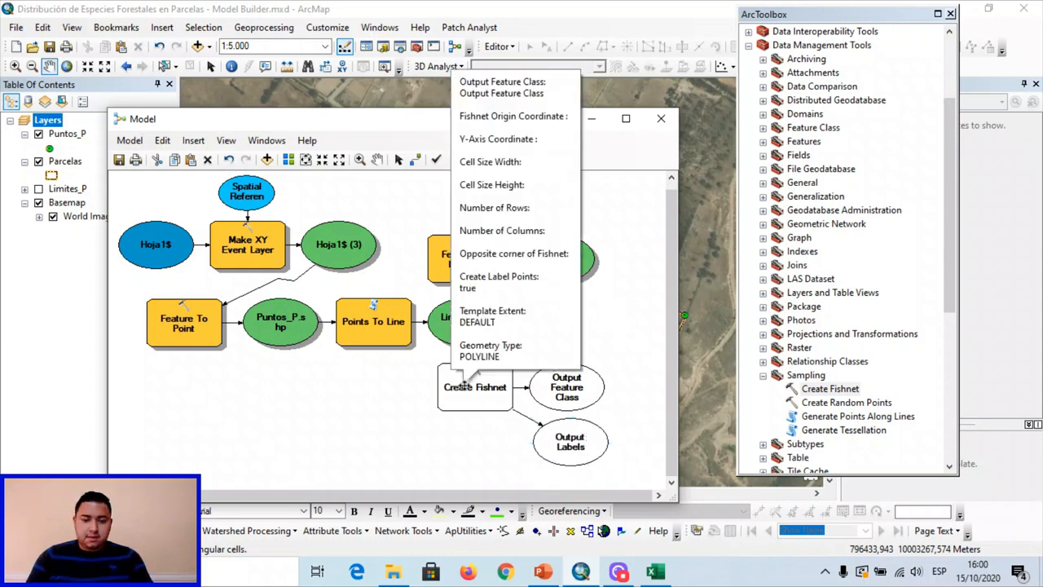
Set the Create Fishnet output to Puntos_Esp.shp in the Resultados folder and its template extent to Same as layer Parcelas
click(465, 386)
double_click(469, 387)
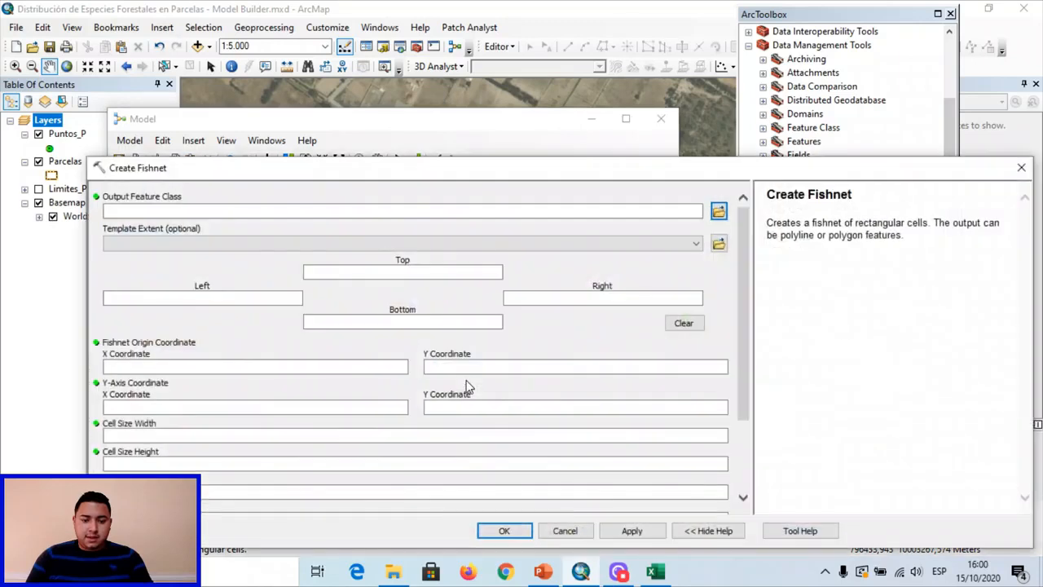
click(719, 212)
click(719, 212)
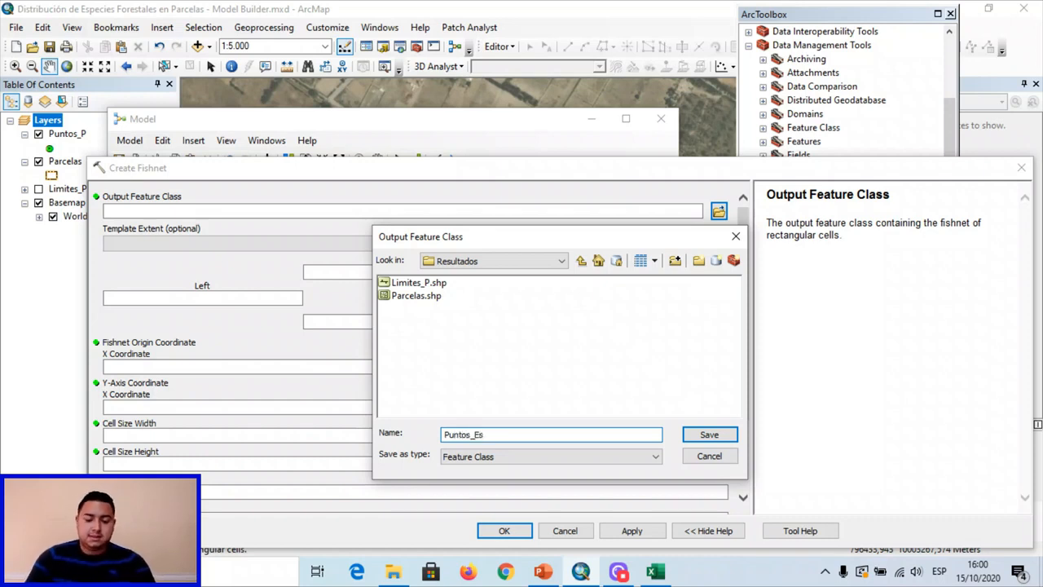
click(704, 436)
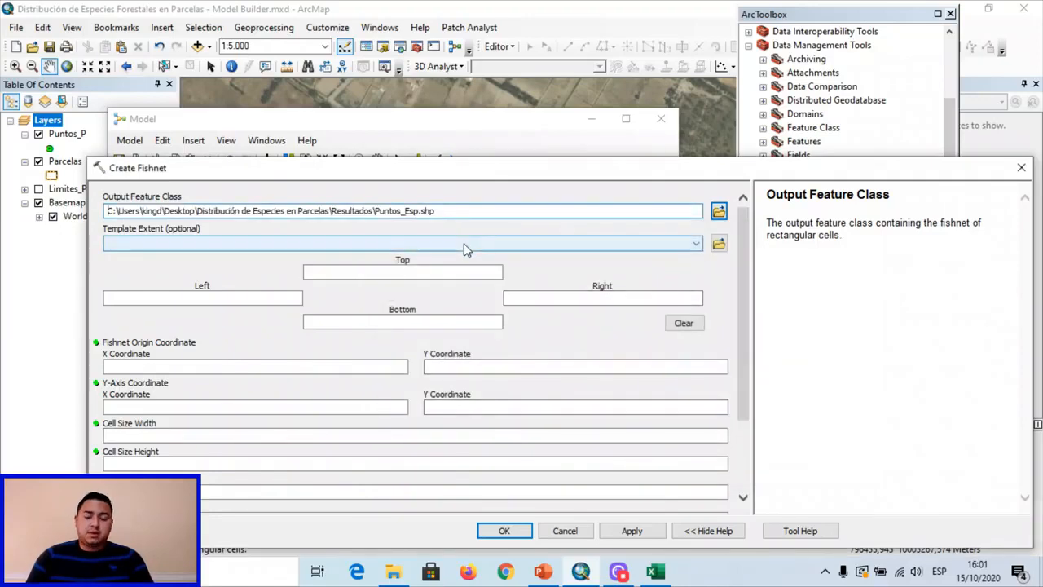
click(464, 243)
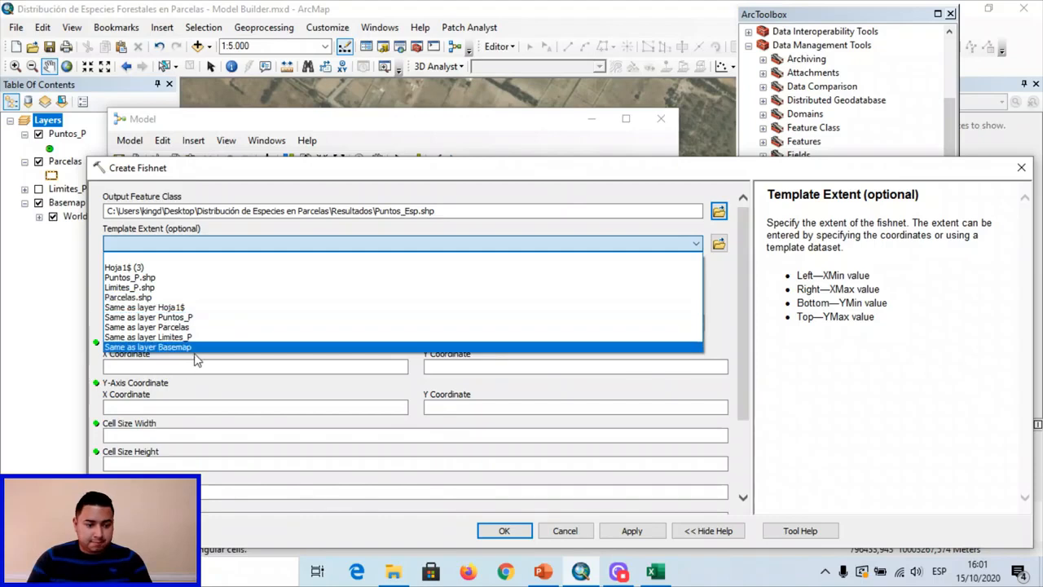
click(199, 327)
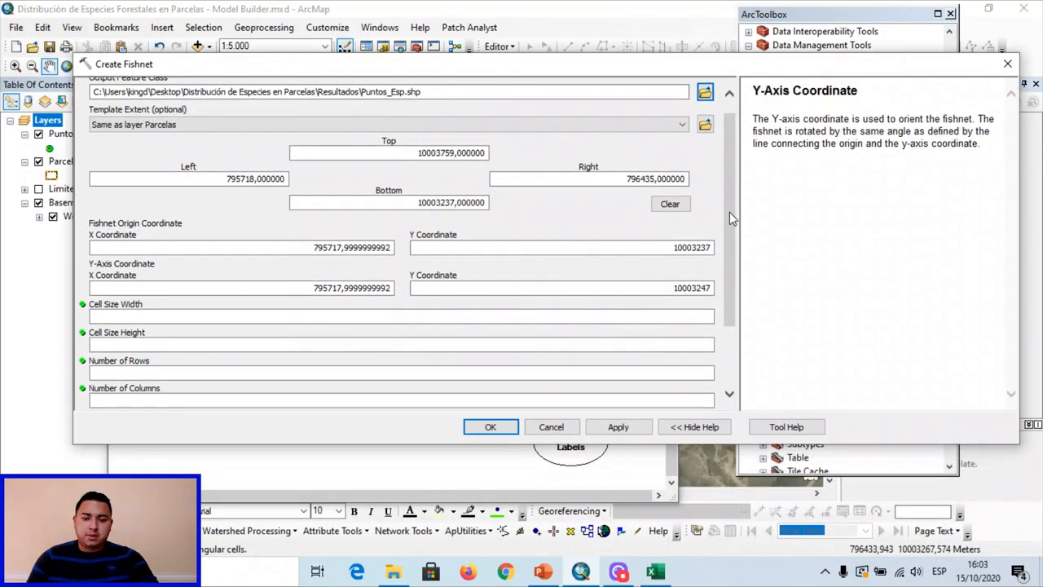
Set the fishnet's cell width and height to 15, keep label points and POLYLINE geometry, and accept the tool parameters
drag(729, 212, 729, 249)
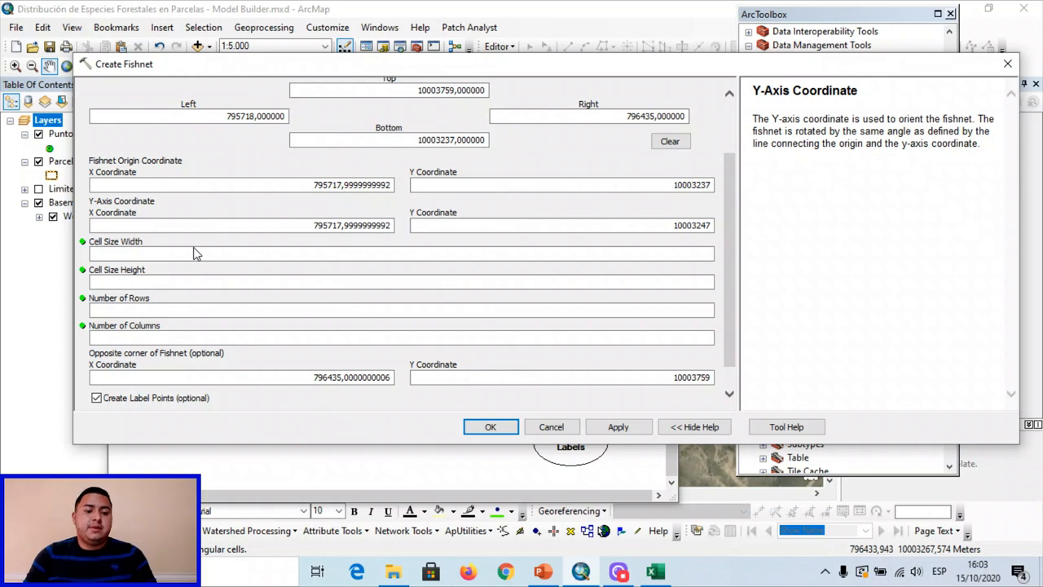
click(676, 255)
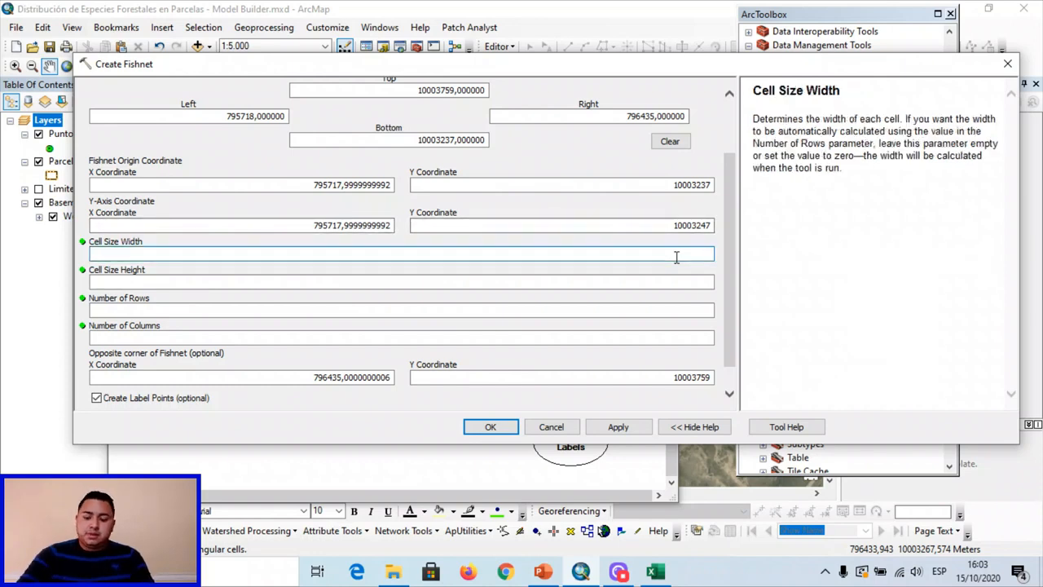
text(15)
click(703, 282)
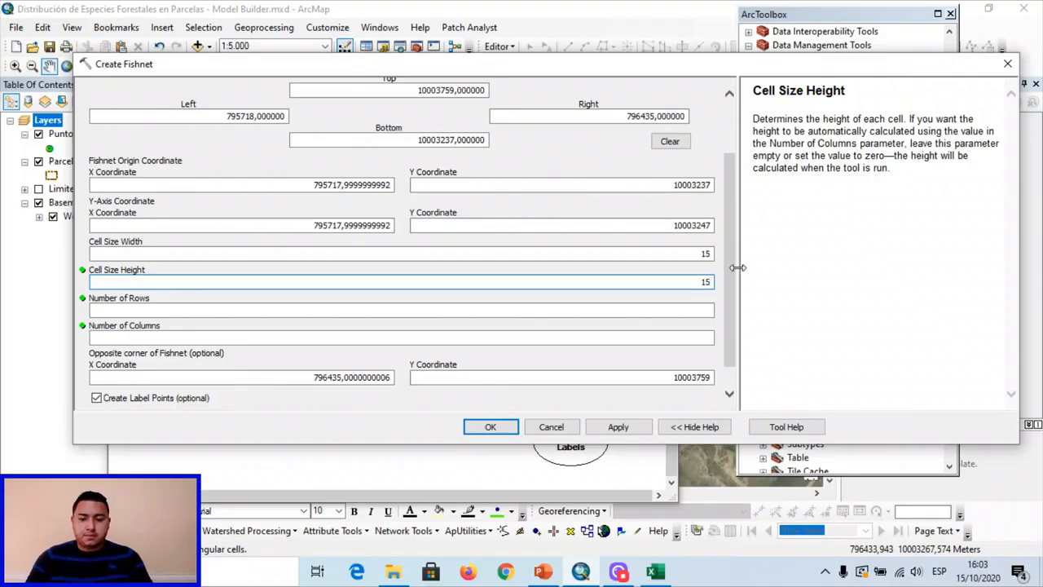
drag(731, 258, 731, 310)
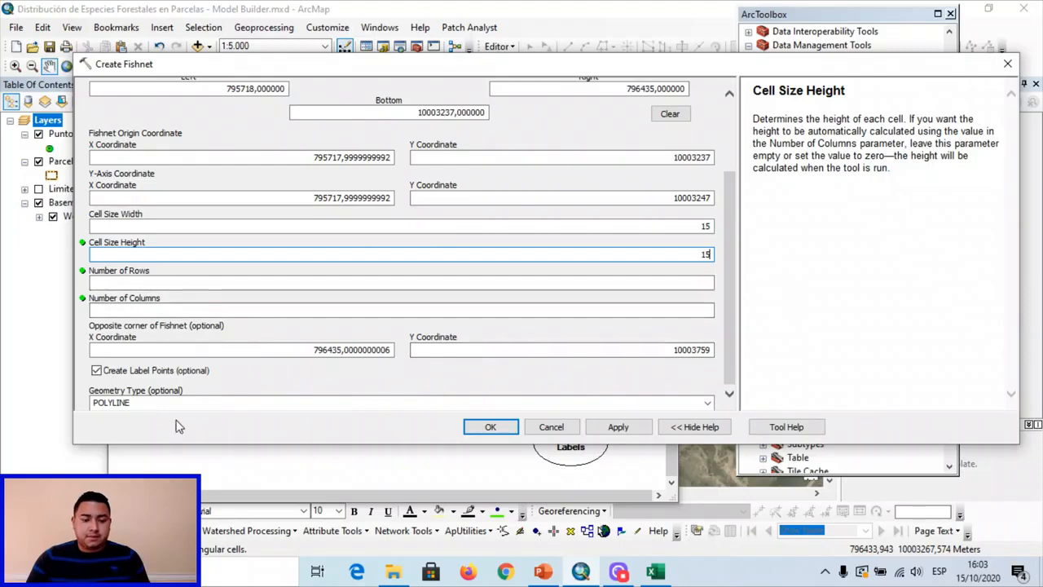
click(502, 429)
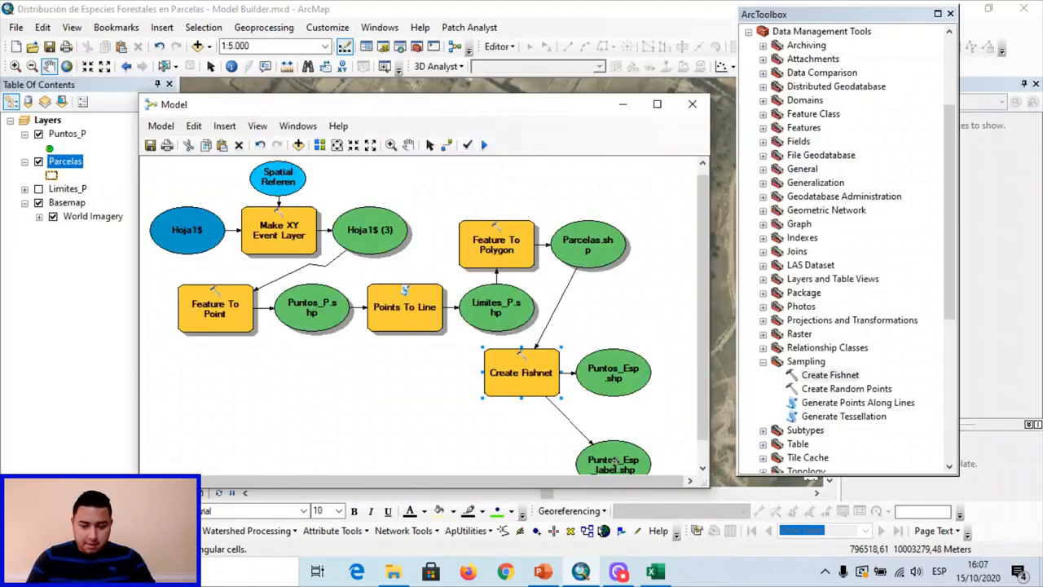
Tidy the diagram by regrouping Create Fishnet with its two outputs and bending the Parcelas connector around the Limites_P element
drag(618, 455, 627, 424)
drag(505, 376, 489, 374)
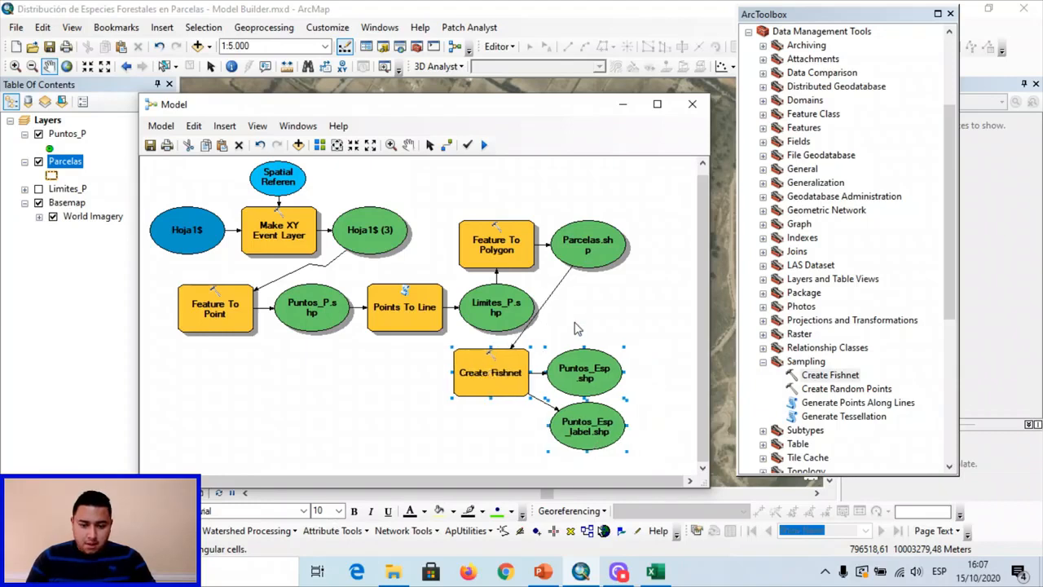
drag(559, 287, 582, 303)
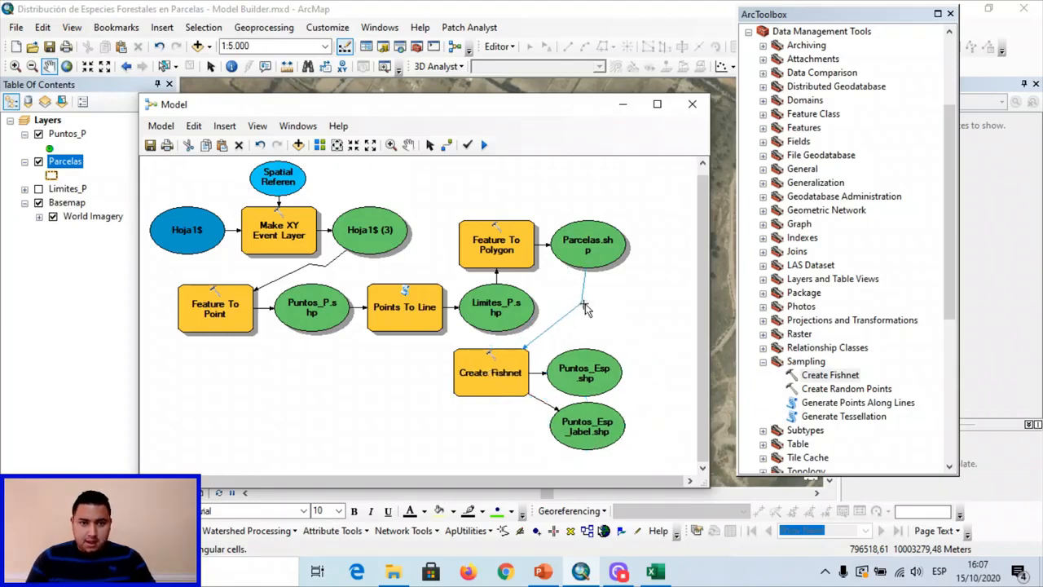
click(643, 325)
click(409, 144)
drag(412, 175, 406, 177)
click(429, 144)
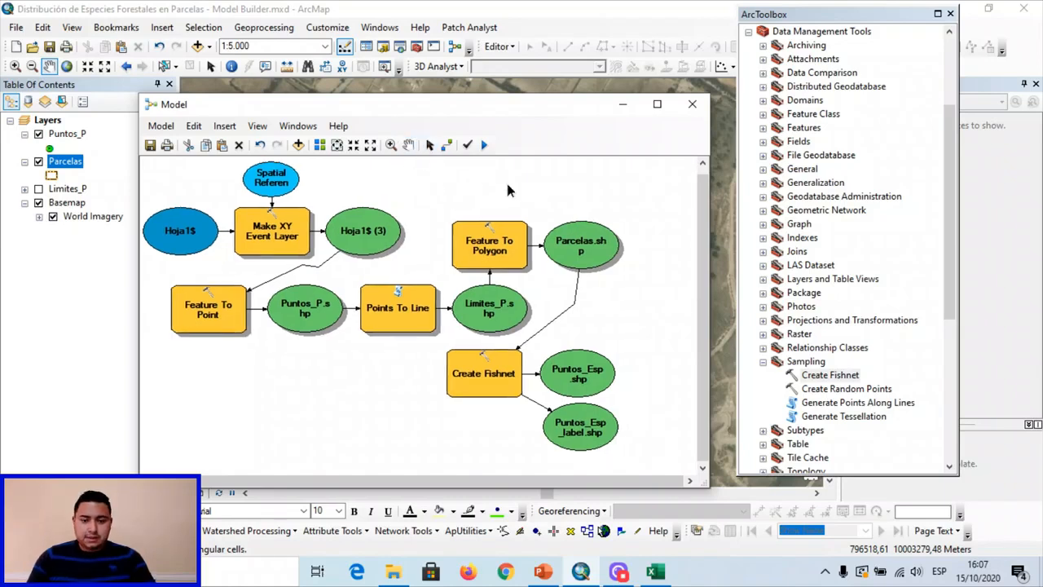
Run the model and add the Puntos_Esp and Puntos_Esp_label outputs to the map display
click(484, 144)
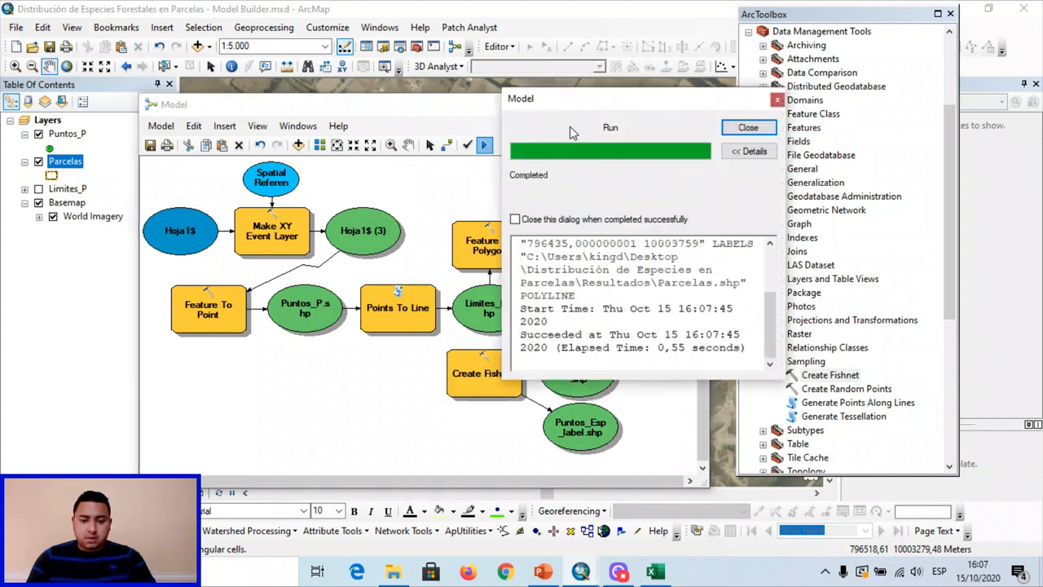
click(745, 128)
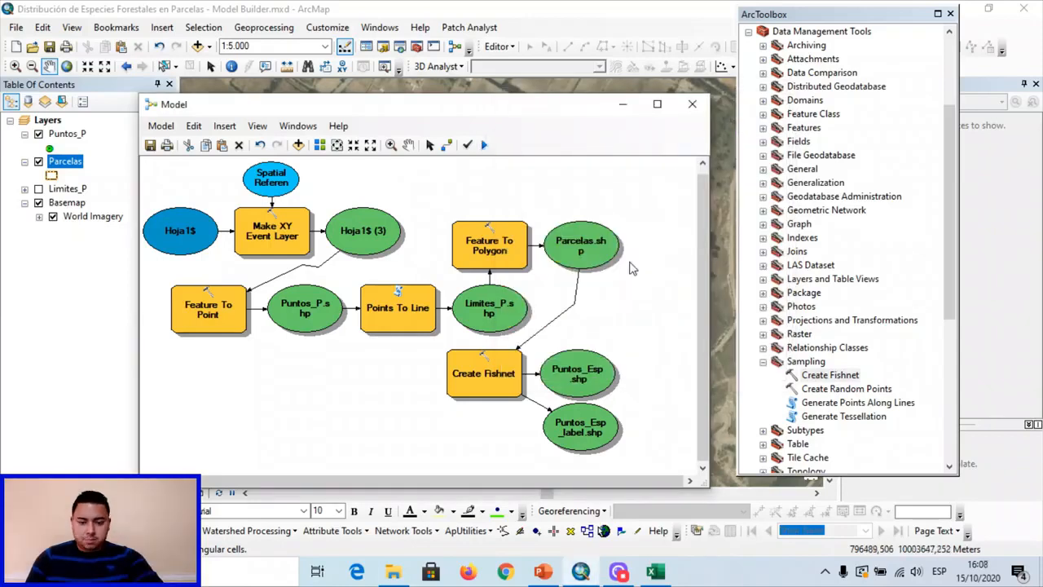
right_click(578, 378)
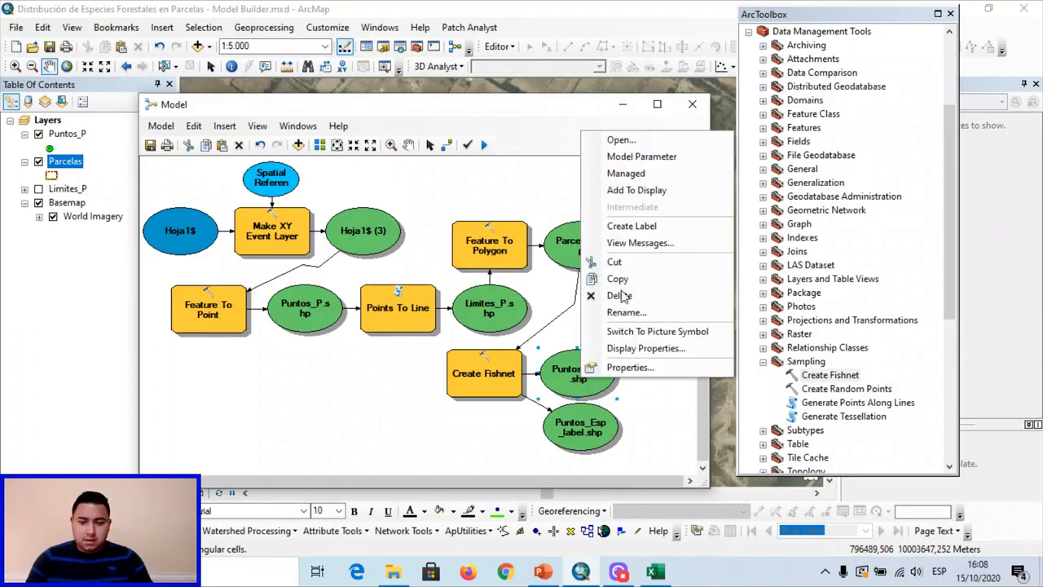
click(629, 194)
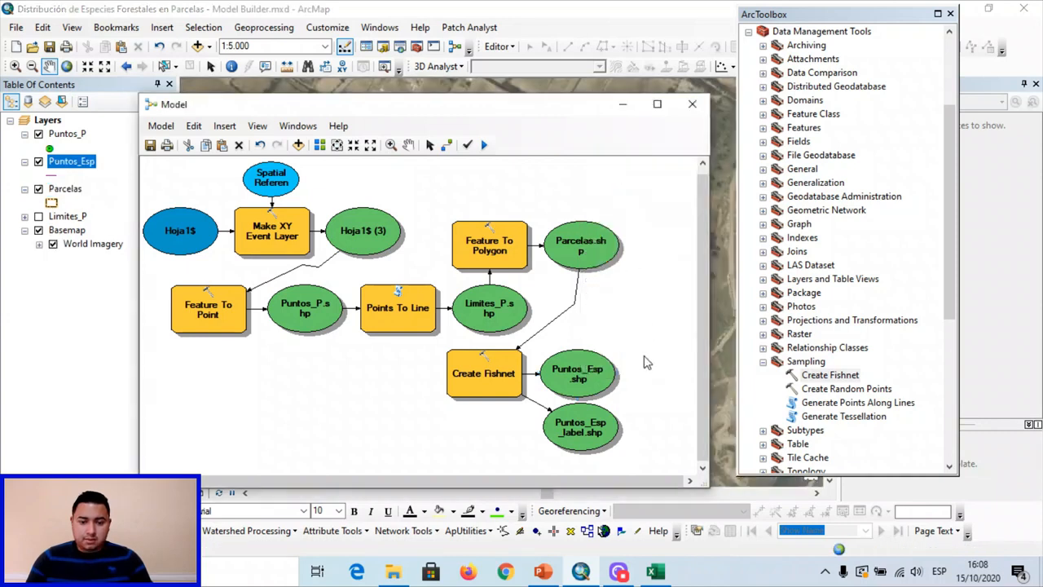
right_click(602, 417)
click(659, 231)
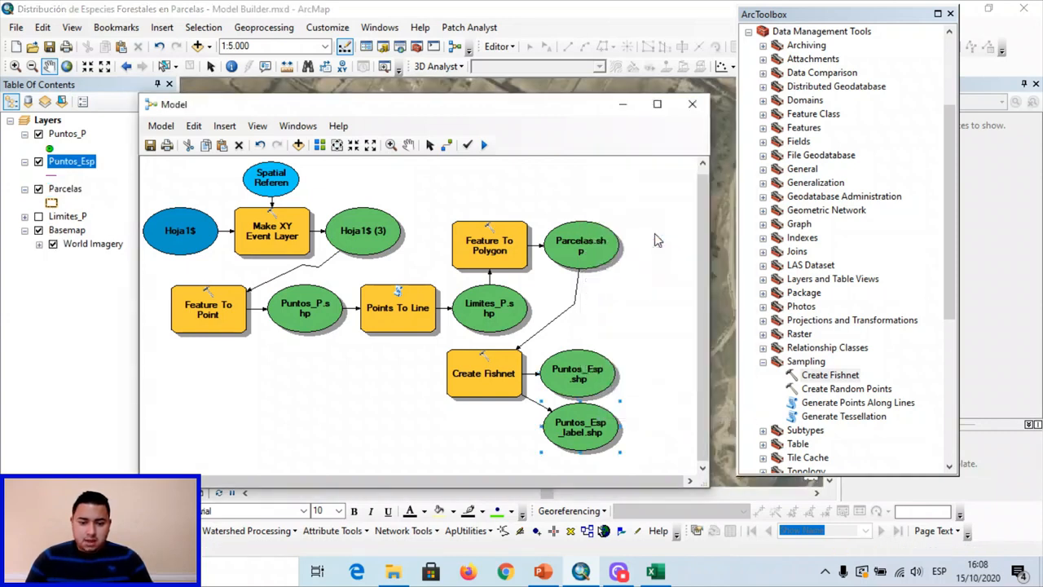
click(644, 282)
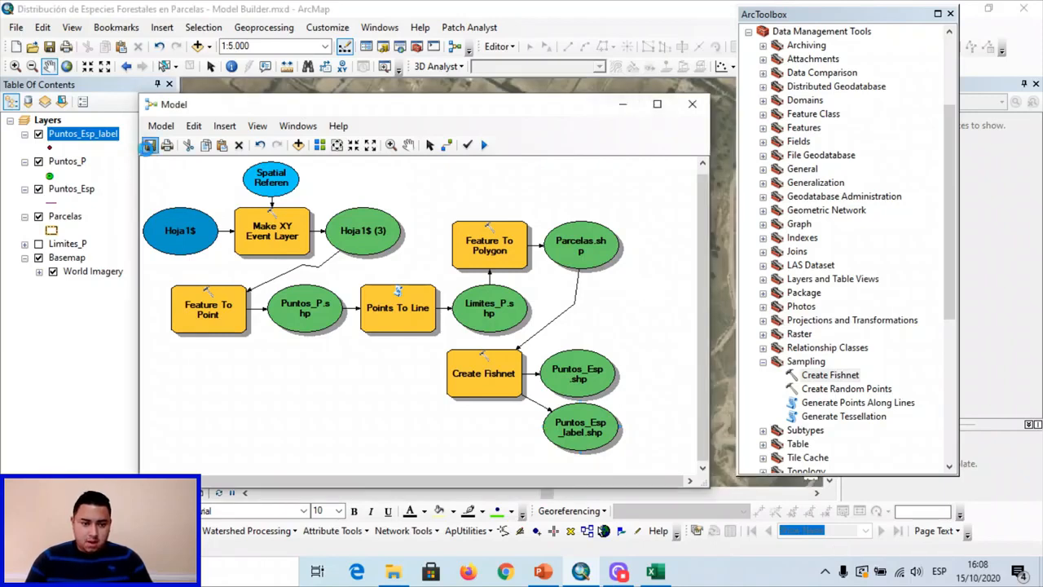
Enlarge the Model window to give the diagram more empty space, and minimize it to uncover the map
drag(522, 105, 515, 48)
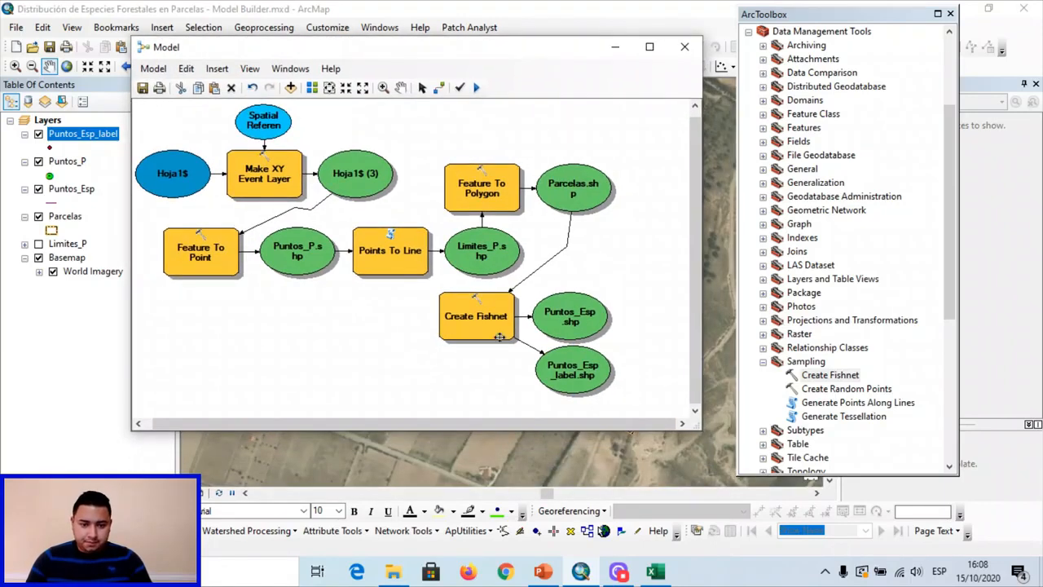
drag(488, 430, 503, 536)
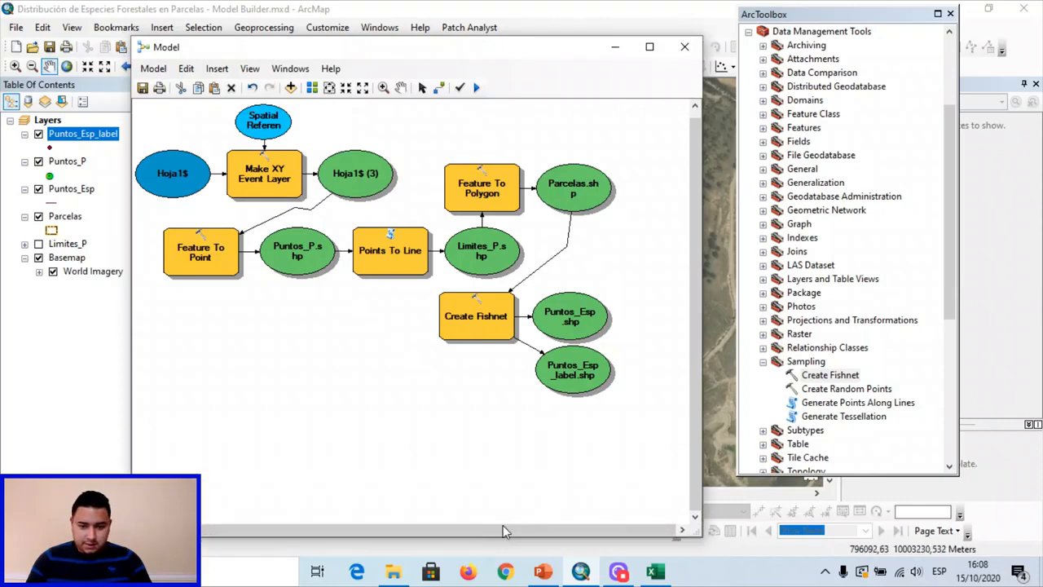
click(401, 88)
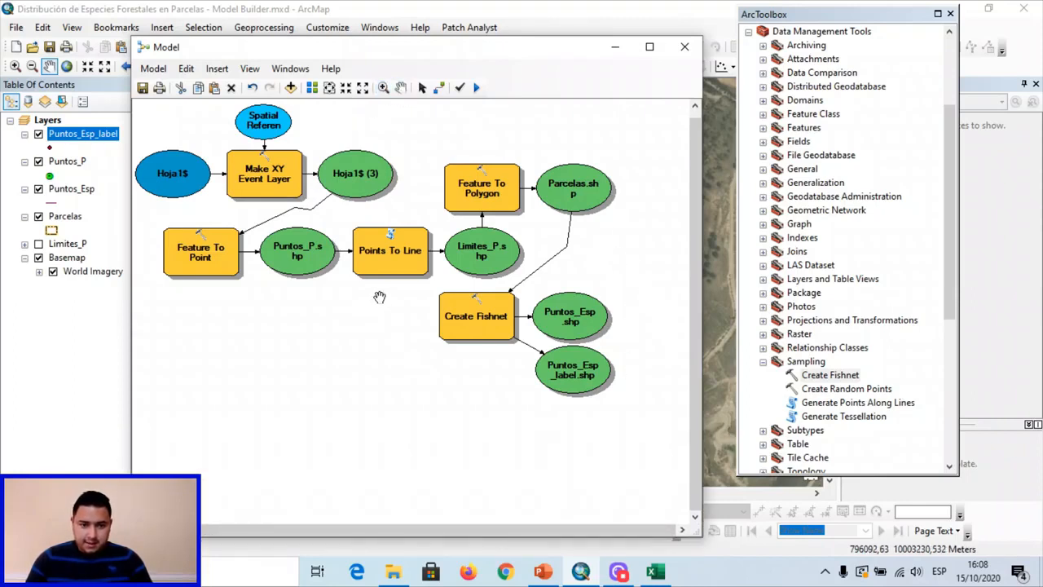
drag(392, 331, 398, 326)
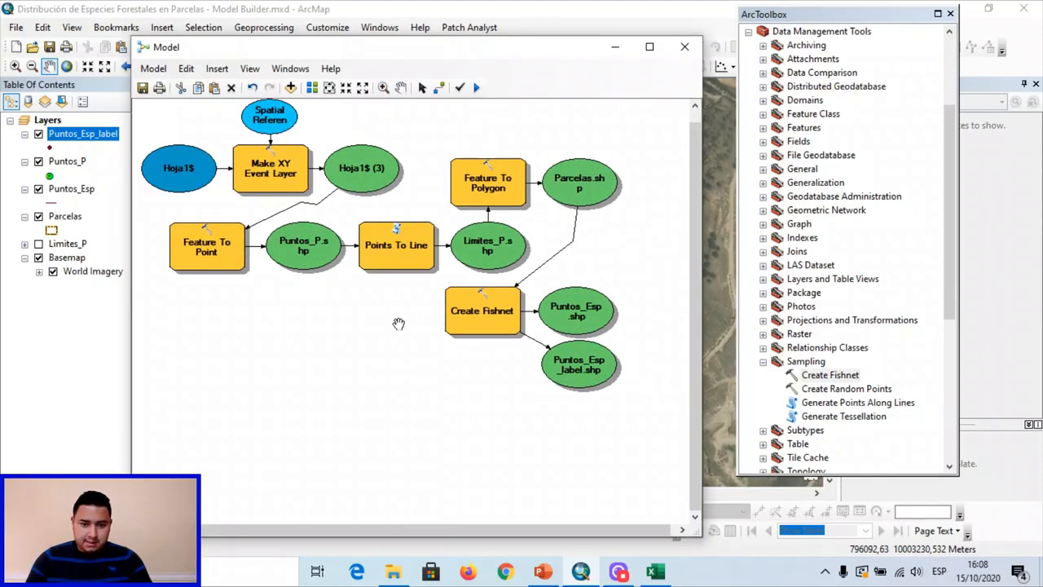
click(615, 46)
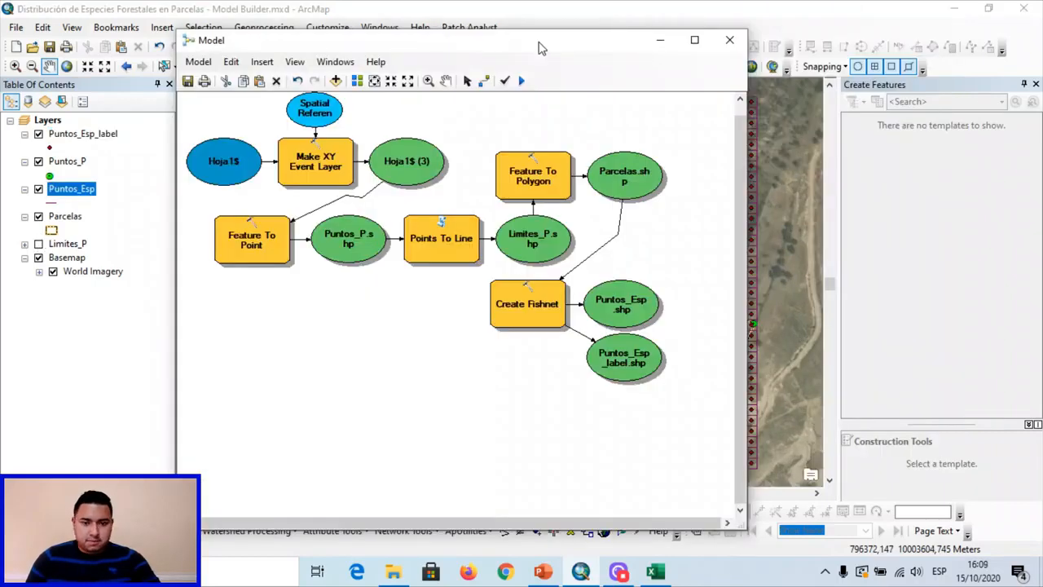
Widen the Model window and save the model, leaving the window minimized to uncover the map
drag(534, 36, 554, 30)
drag(755, 135, 787, 134)
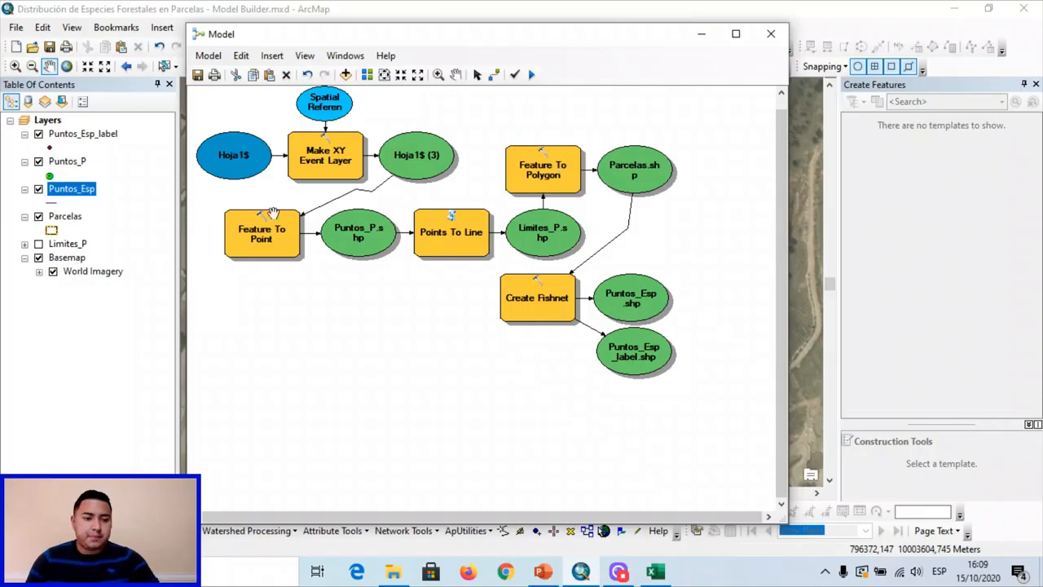
click(199, 76)
click(701, 36)
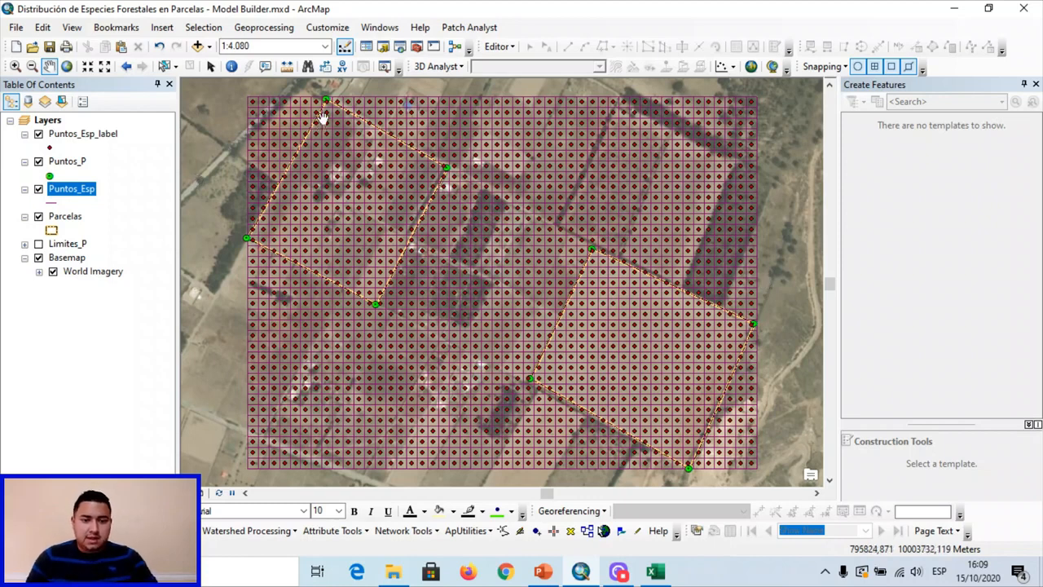
Hide the Basemap and Puntos_Esp layers so the label points stand out against the first parcel's outline
scroll(324, 119, up, 2)
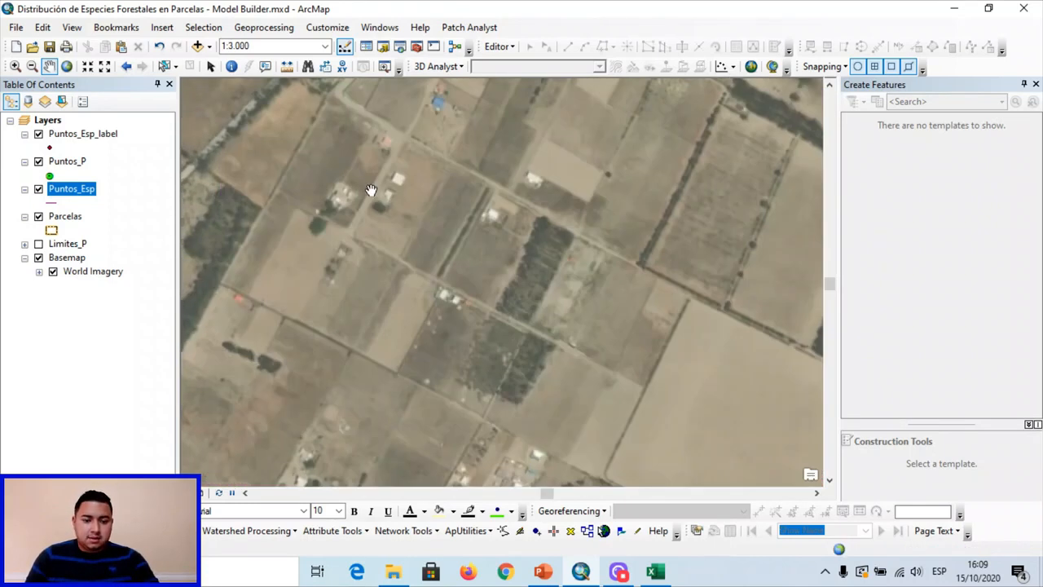
click(38, 258)
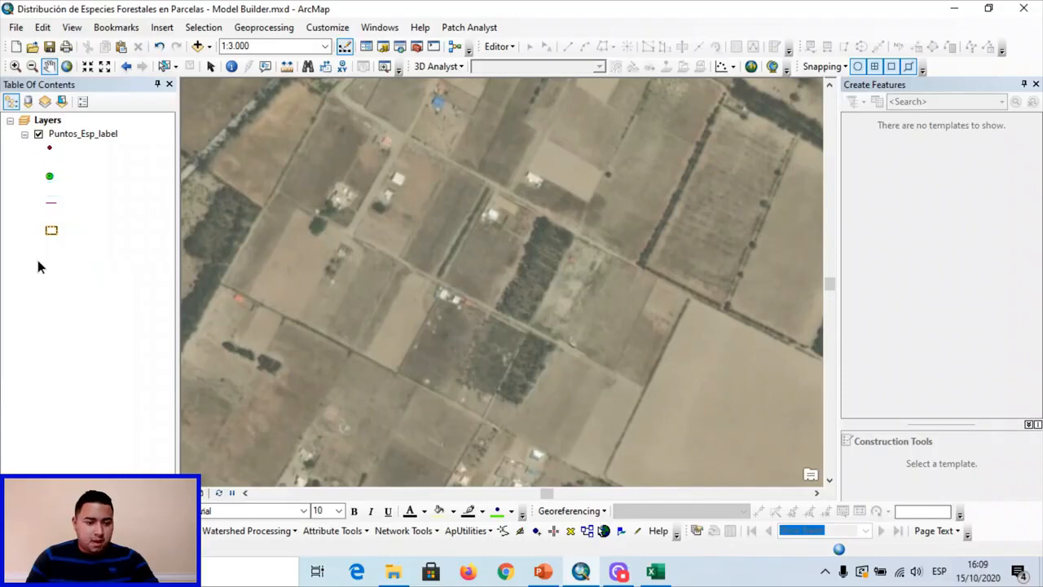
scroll(376, 274, up, 1)
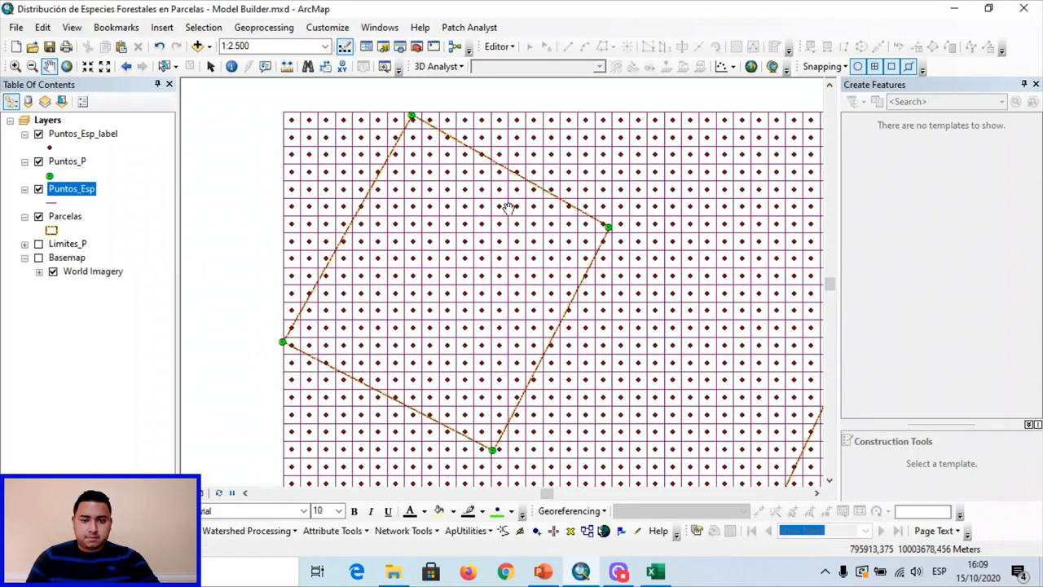
drag(511, 246, 522, 247)
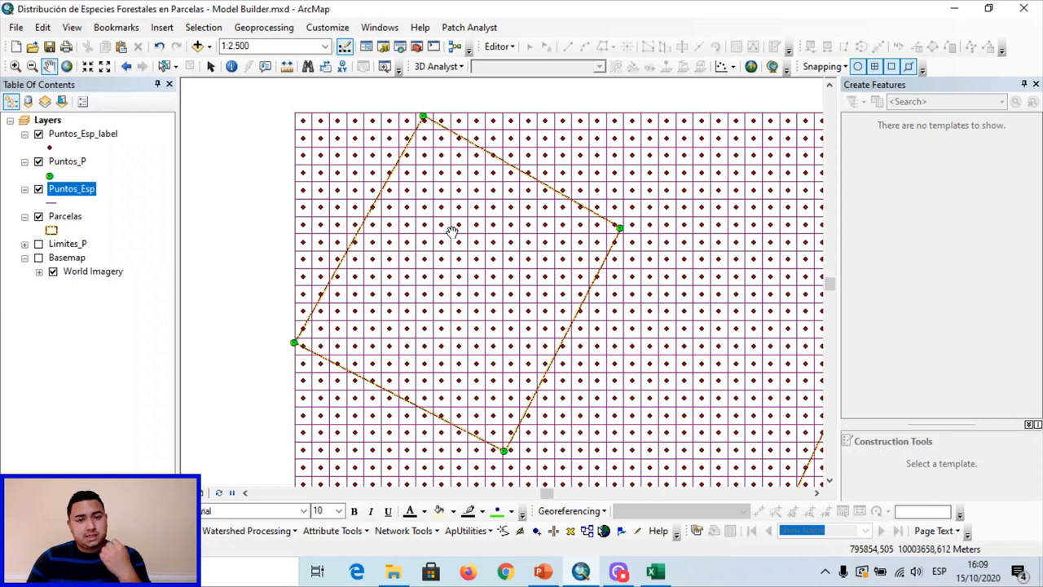
click(39, 189)
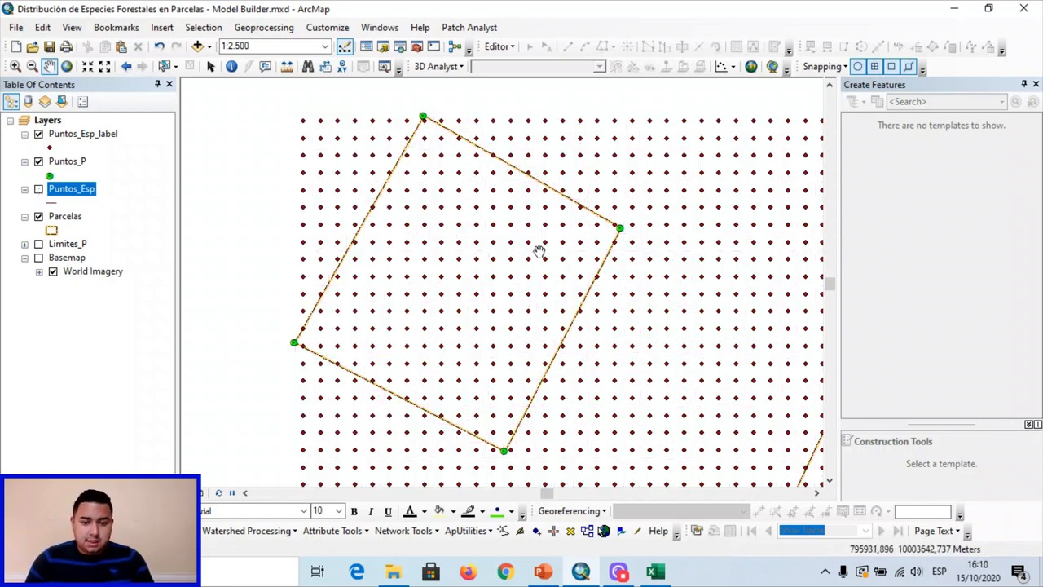
scroll(534, 246, down, 1)
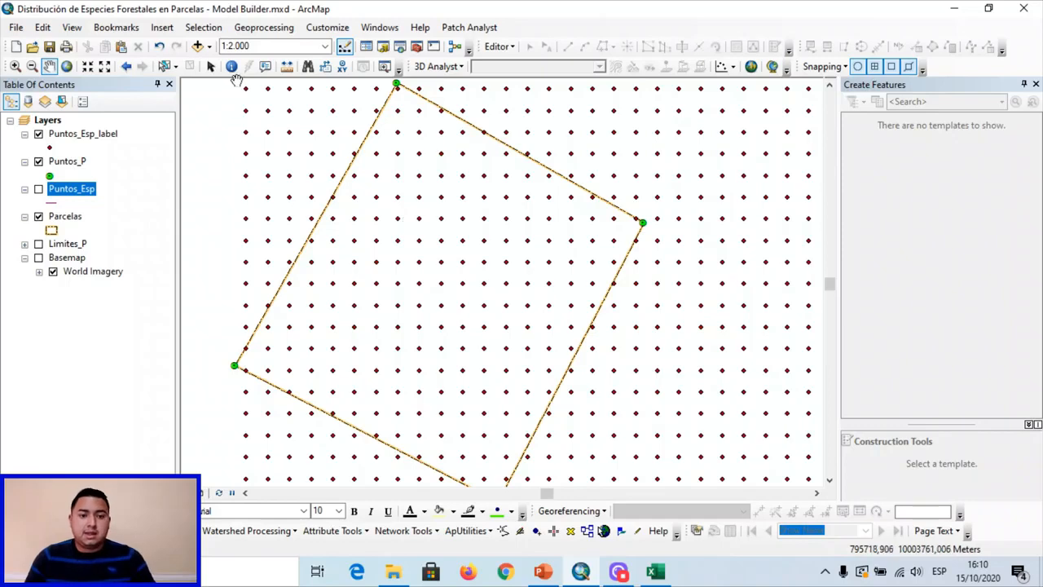
Measure the spacing between neighbouring Puntos_Esp_label points inside the parcel, and close the Measure window
click(287, 67)
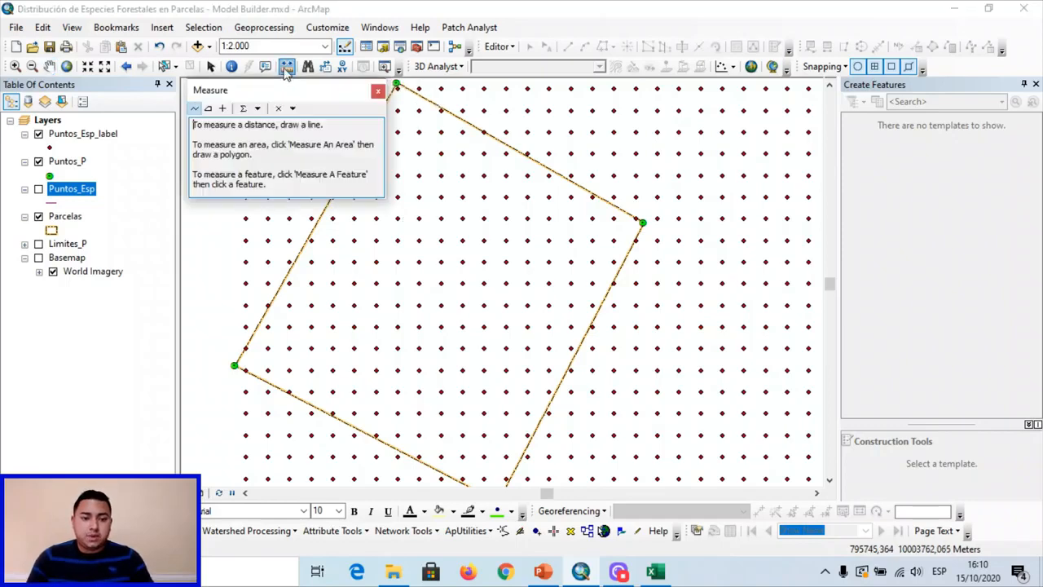
drag(320, 96, 215, 68)
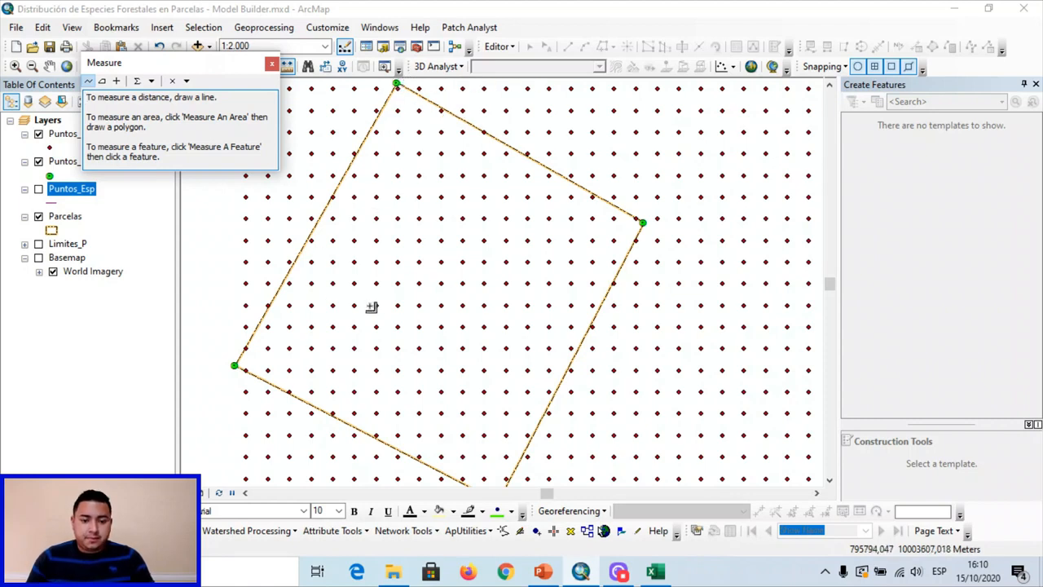
click(420, 261)
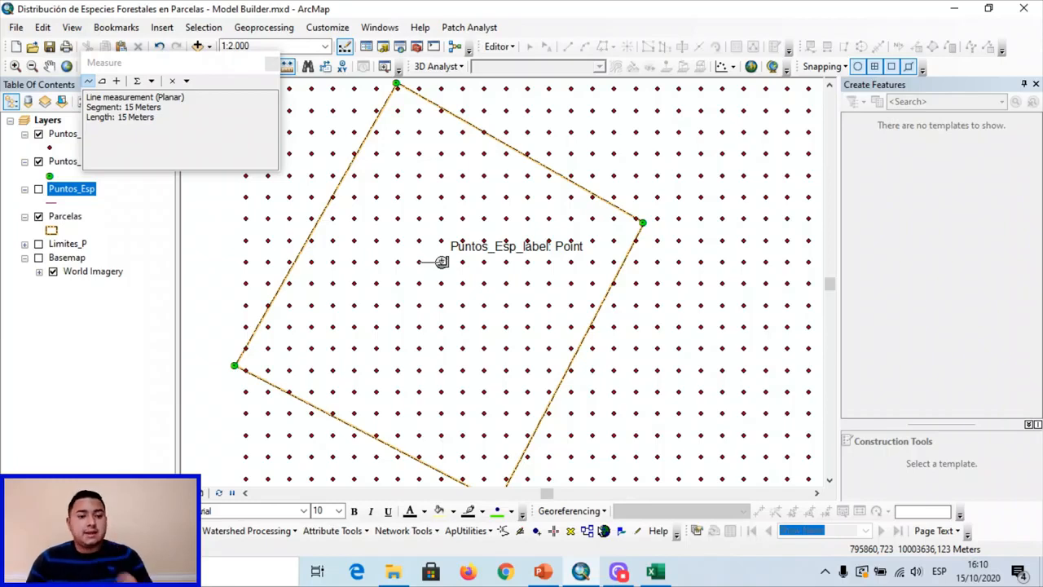
key(Escape)
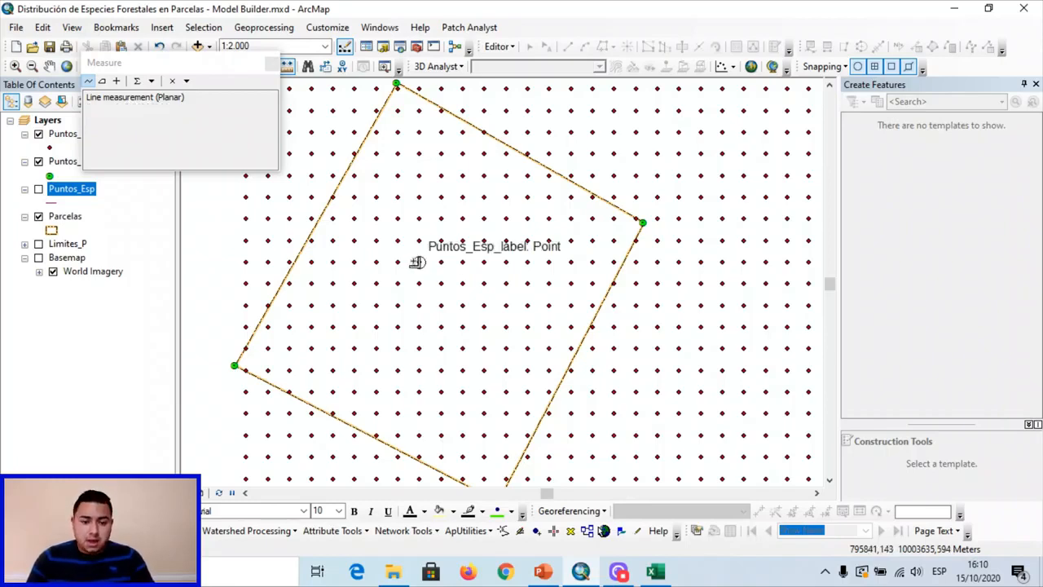
click(418, 261)
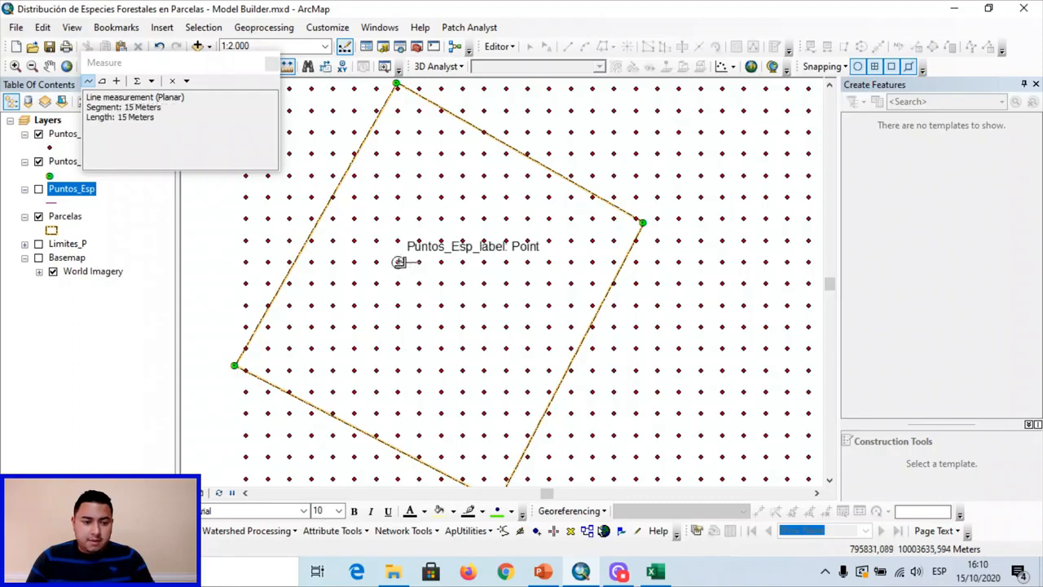
key(Escape)
click(420, 261)
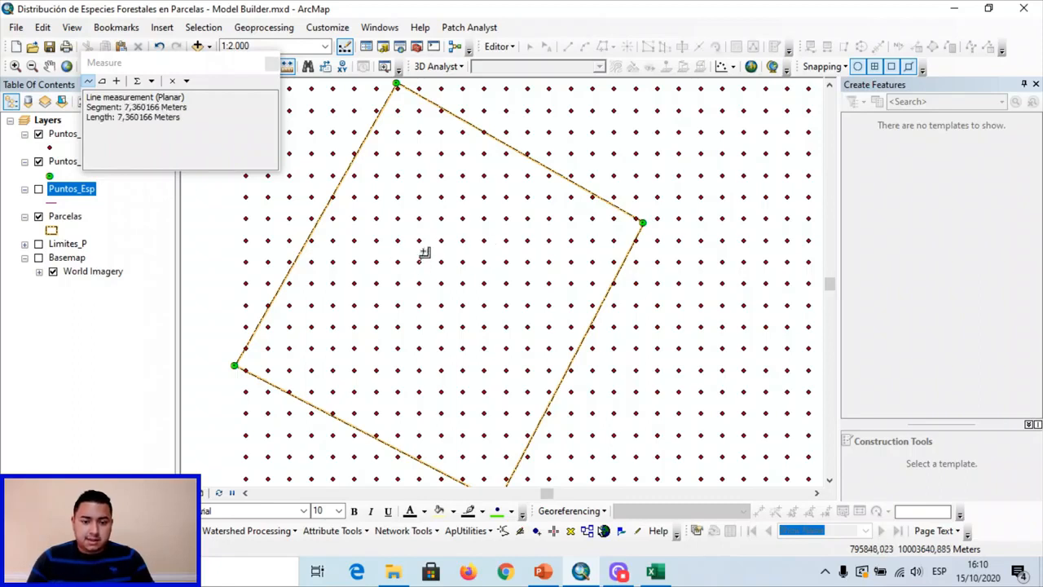
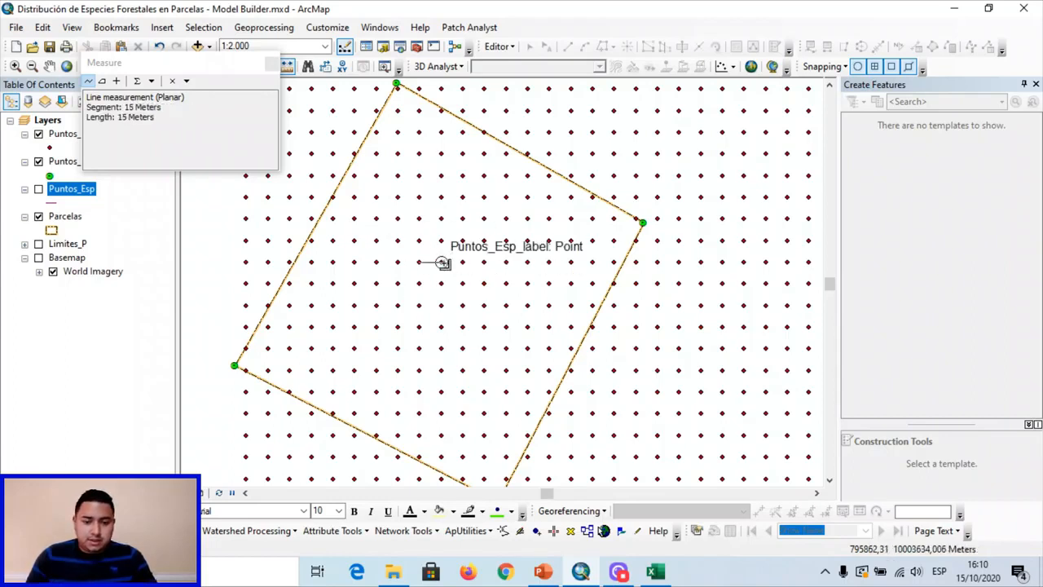
click(272, 63)
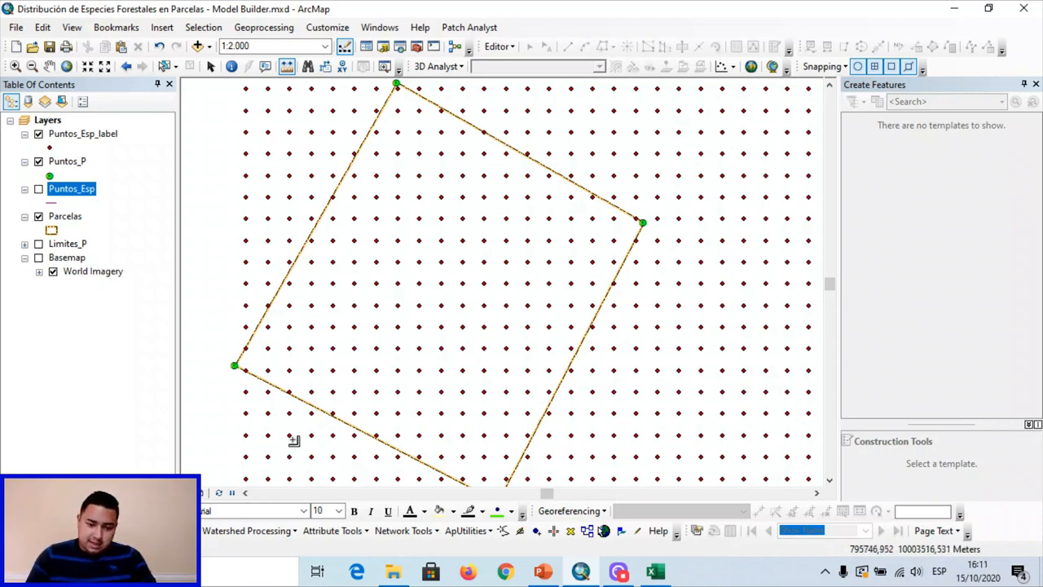
Move the Puntos_Esp layer below Parcelas in the layer order
drag(82, 189, 57, 239)
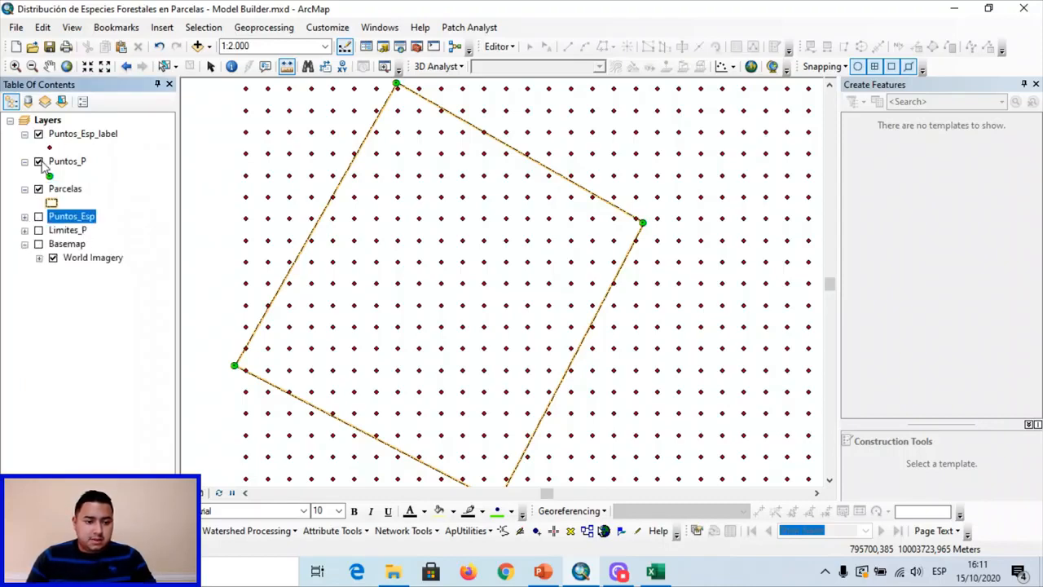
click(49, 121)
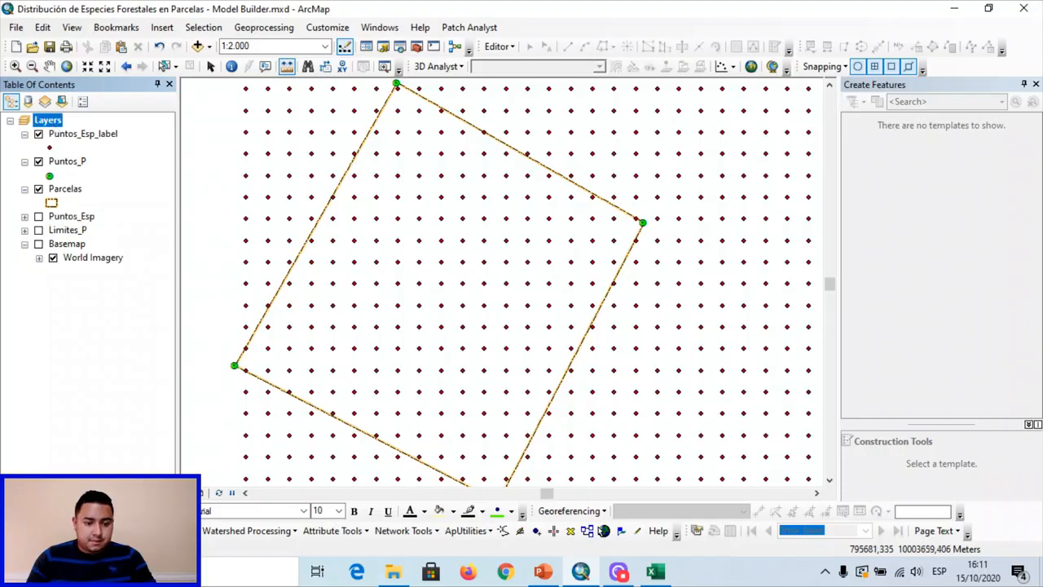
Restore the Model window and add the Clip tool from Analysis Tools' Extract toolset to the diagram below Create Fishnet
click(75, 546)
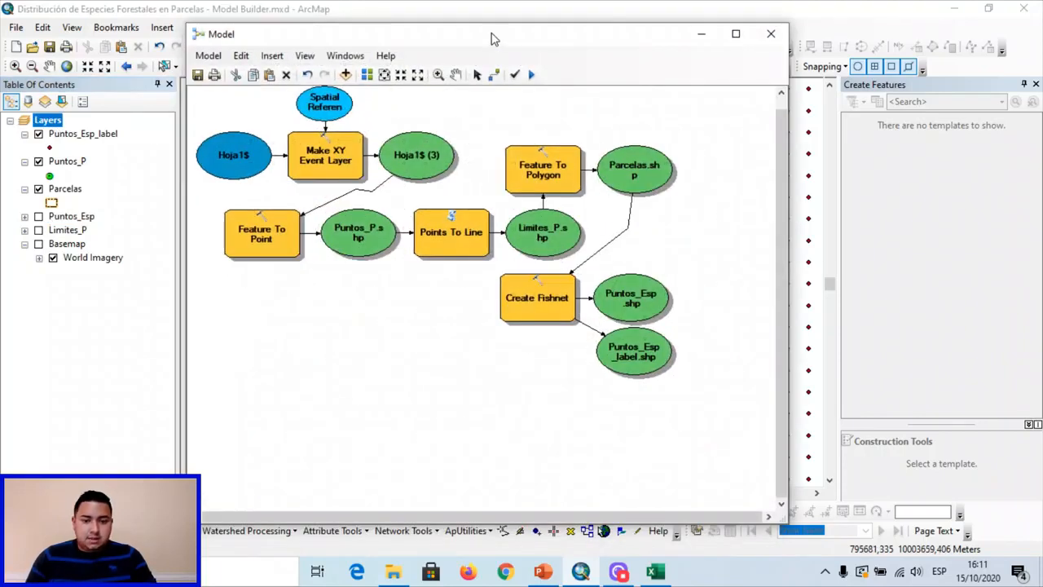
drag(491, 38, 404, 83)
click(416, 47)
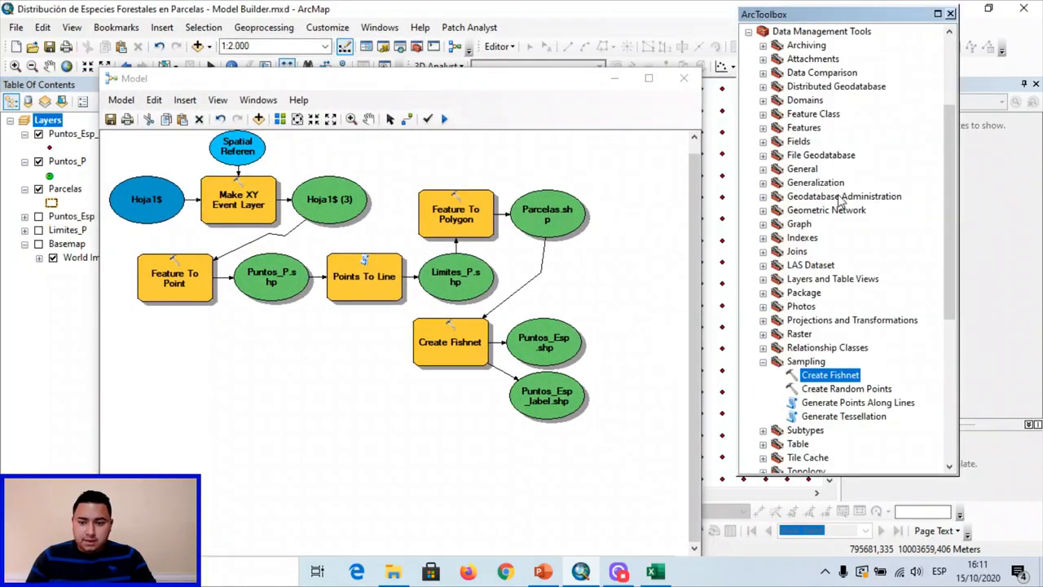
scroll(840, 202, up, 4)
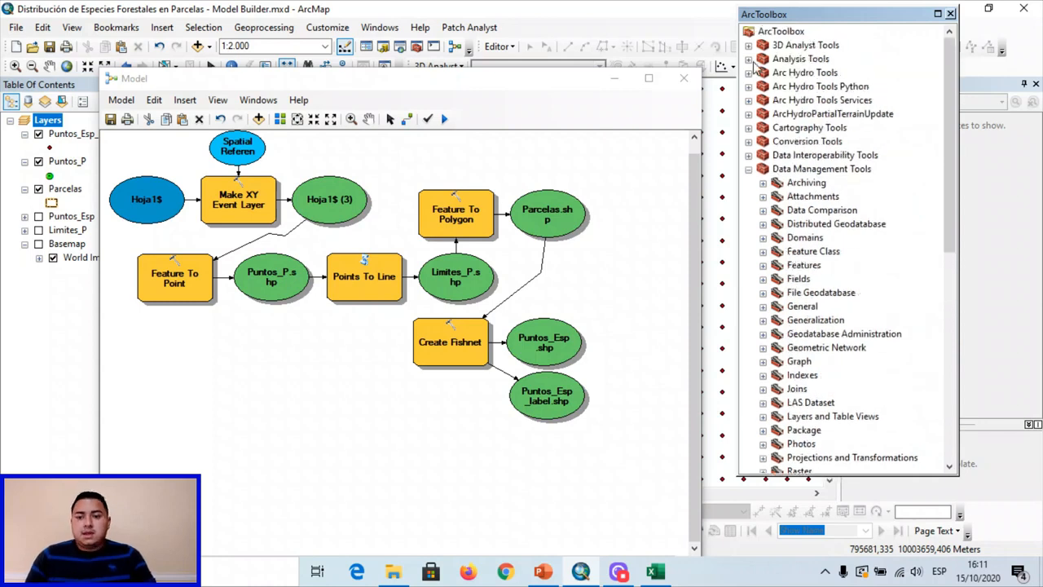
click(749, 59)
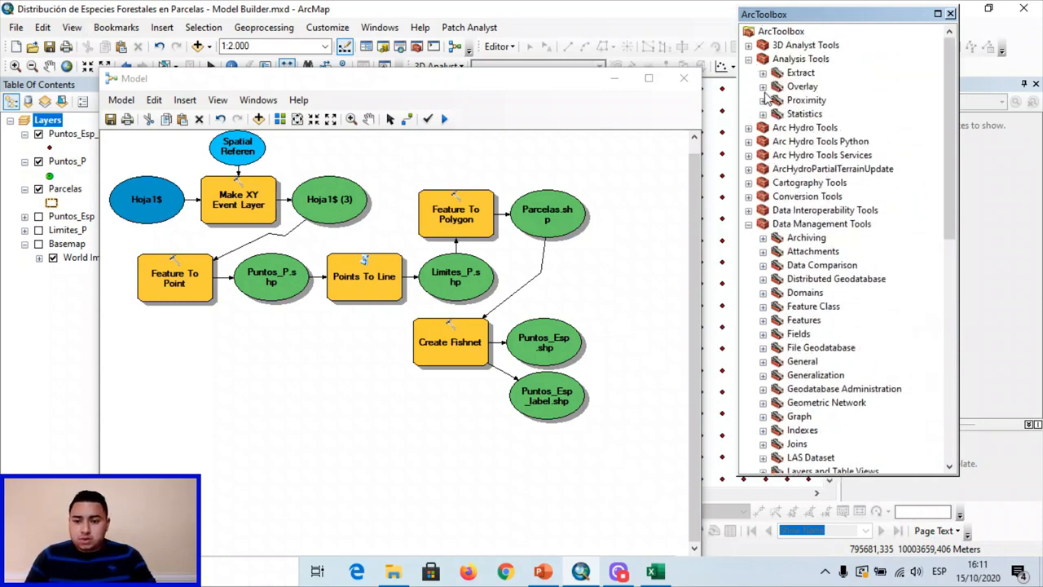
click(762, 87)
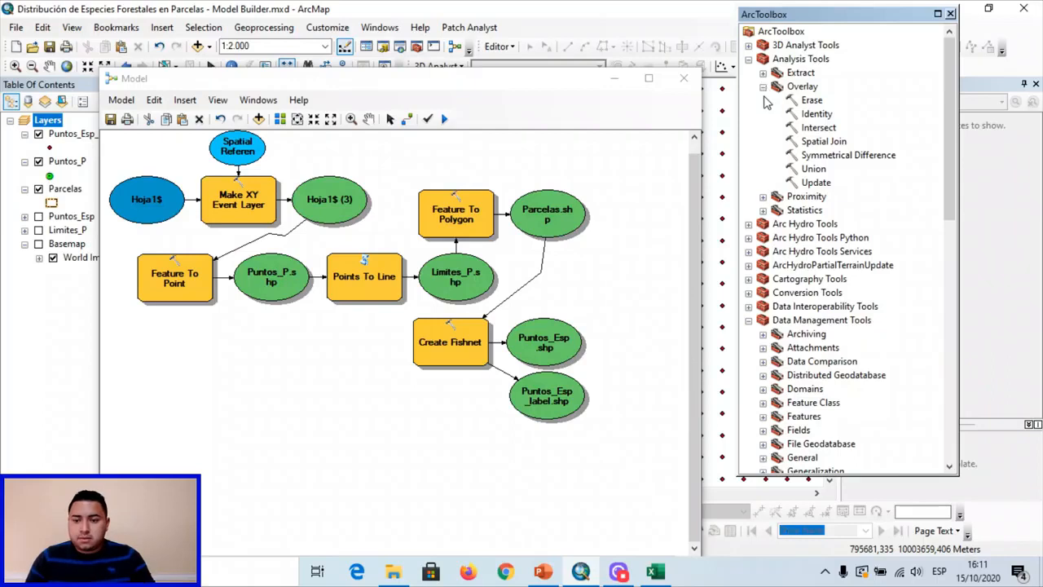
click(762, 86)
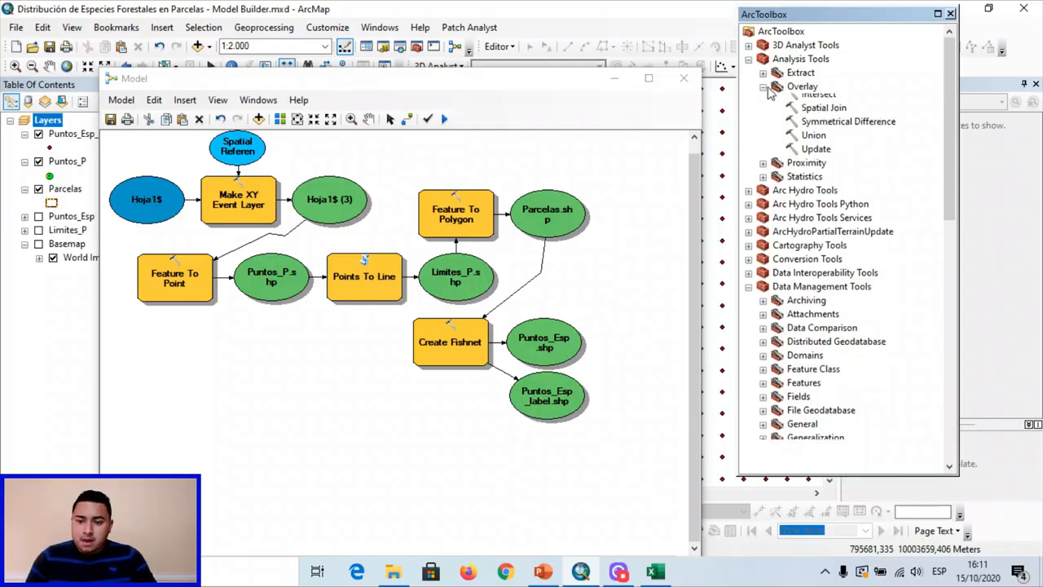
click(762, 73)
click(810, 87)
drag(811, 88, 378, 432)
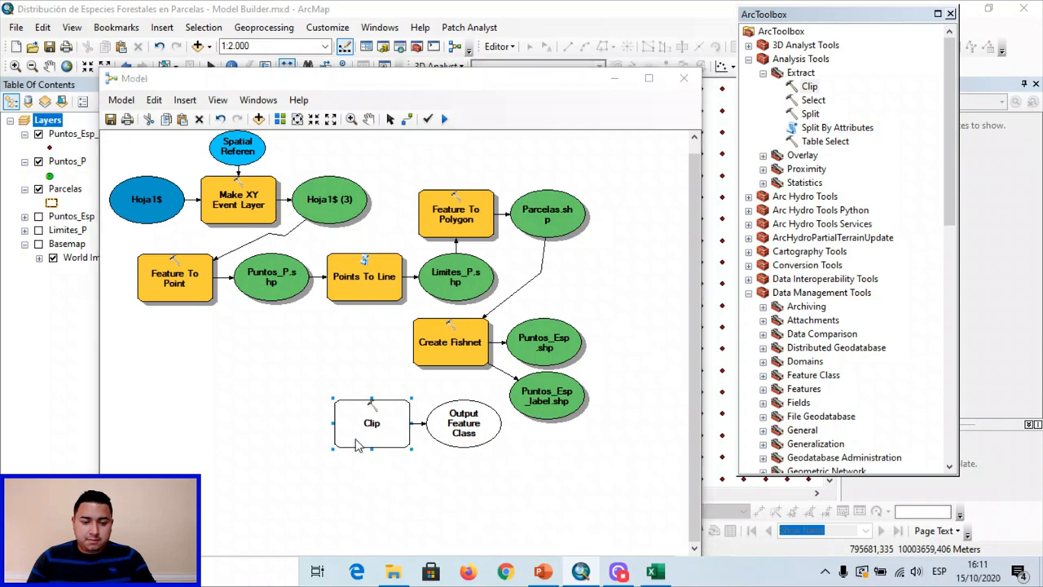
double_click(363, 439)
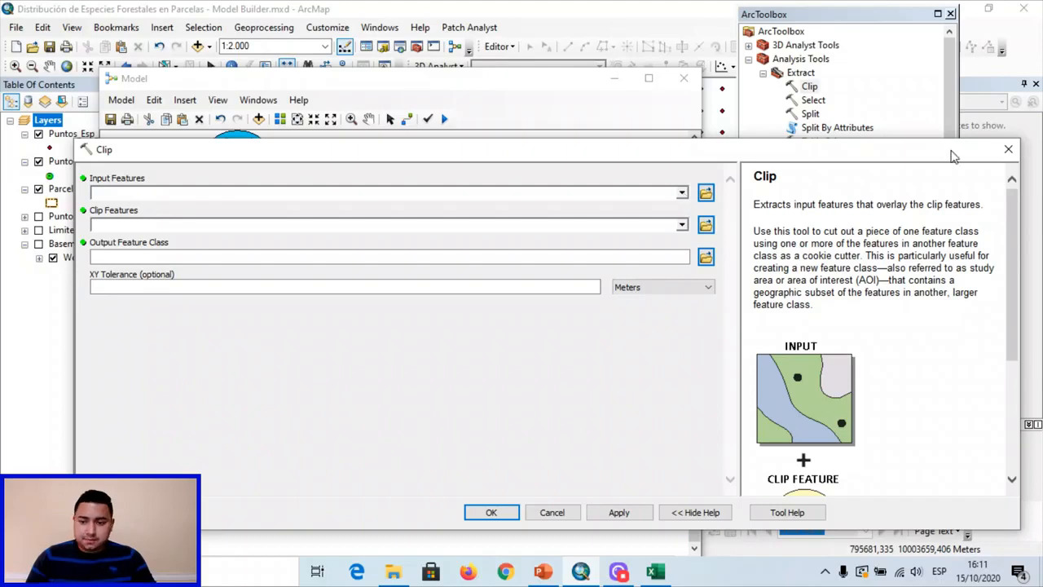
click(1007, 150)
click(579, 448)
Set the Clip tool's input features to the model variable Puntos_Esp_label.shp and its clip features to Parcelas.shp
drag(379, 83, 469, 71)
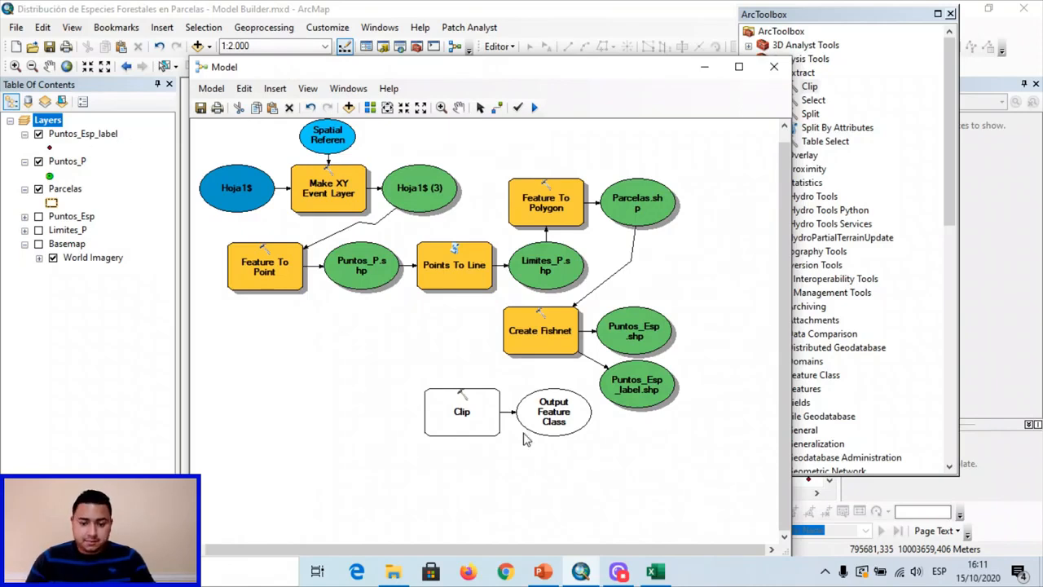
double_click(458, 413)
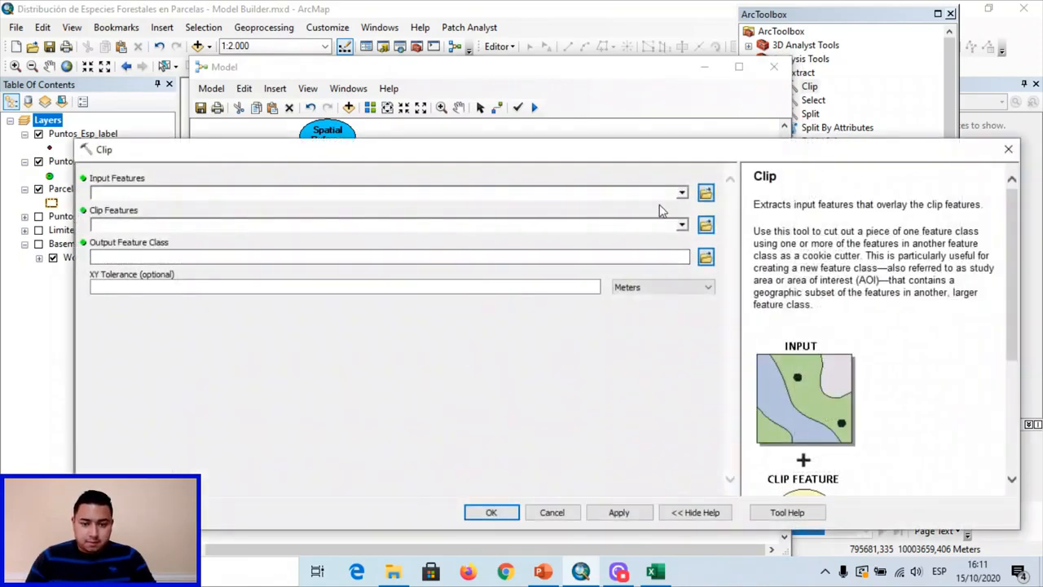
click(682, 195)
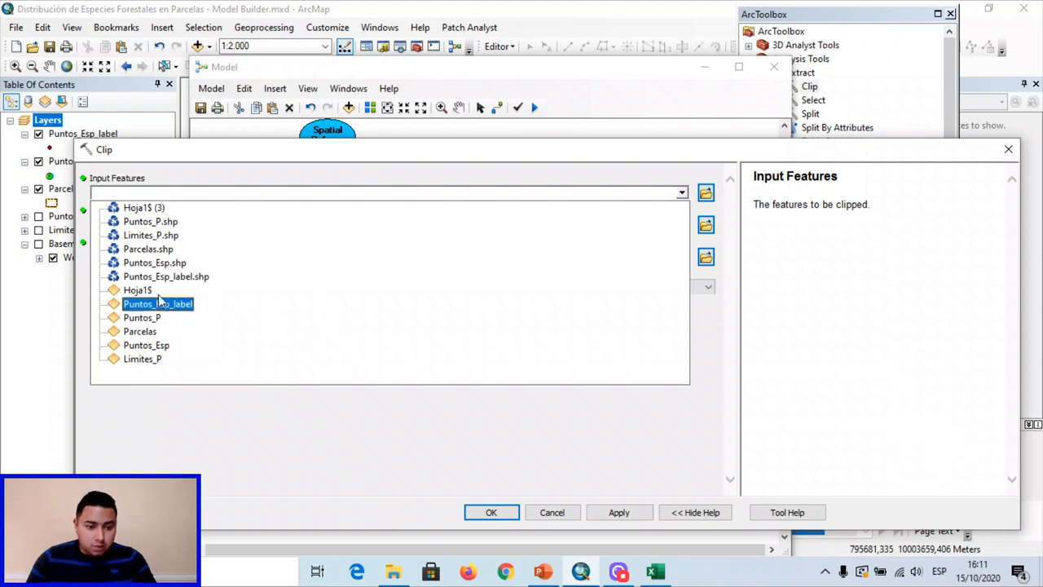
click(173, 276)
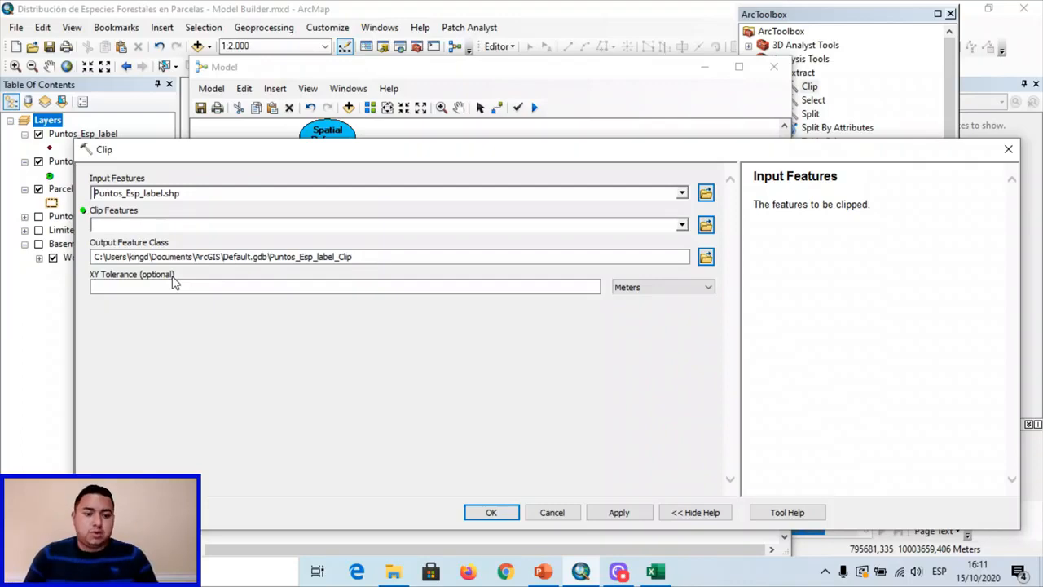
click(682, 225)
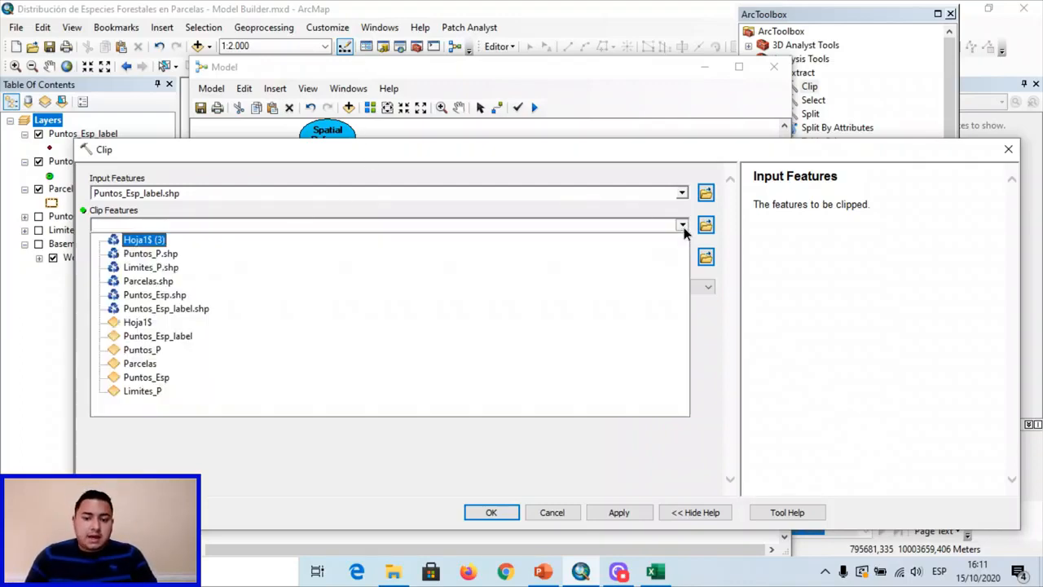
click(151, 281)
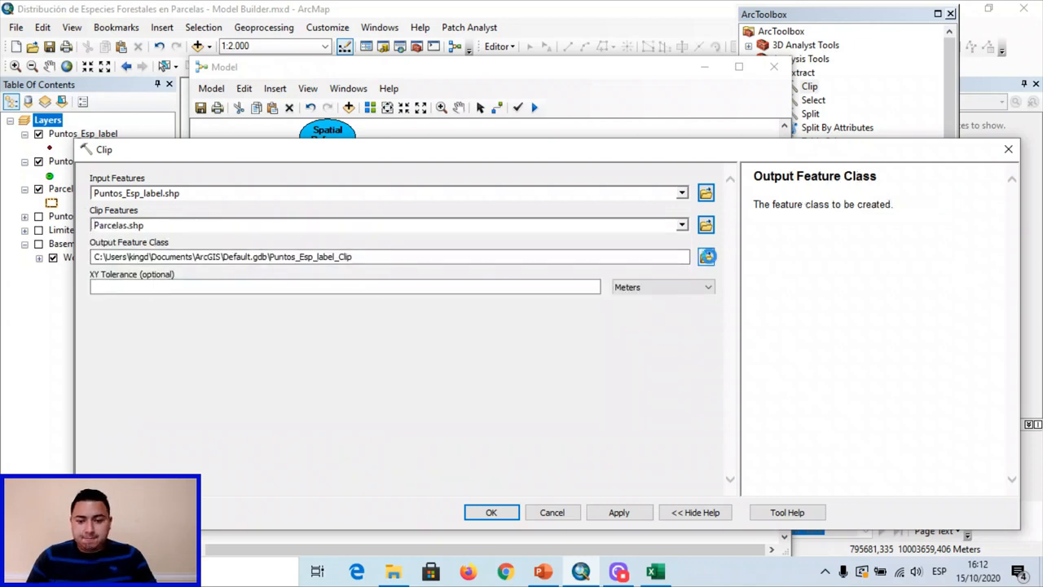
Set the Clip output feature class to Puntos_C in the Resultados folder
click(707, 256)
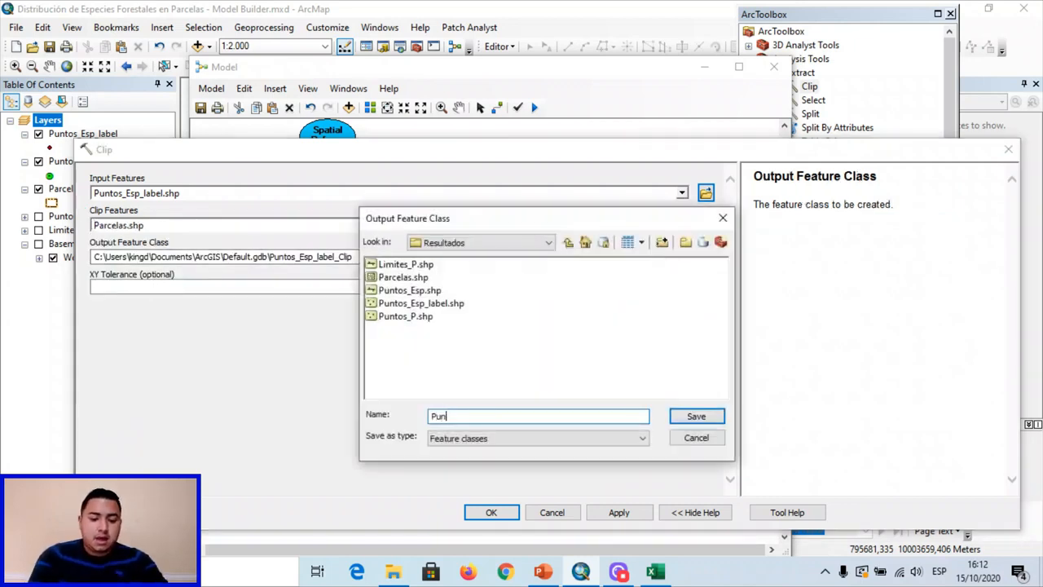
text(Puntos_C)
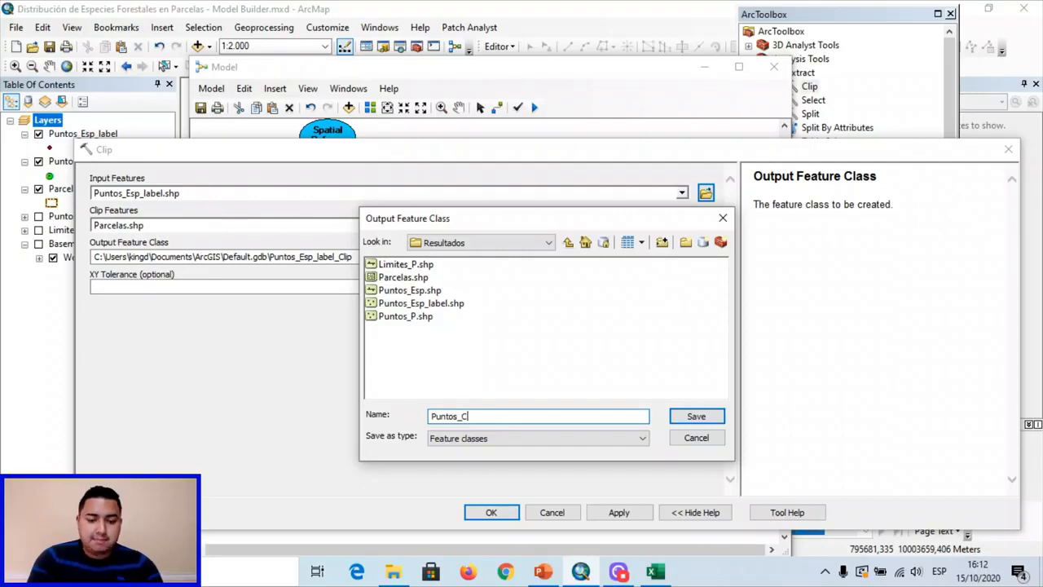
click(688, 418)
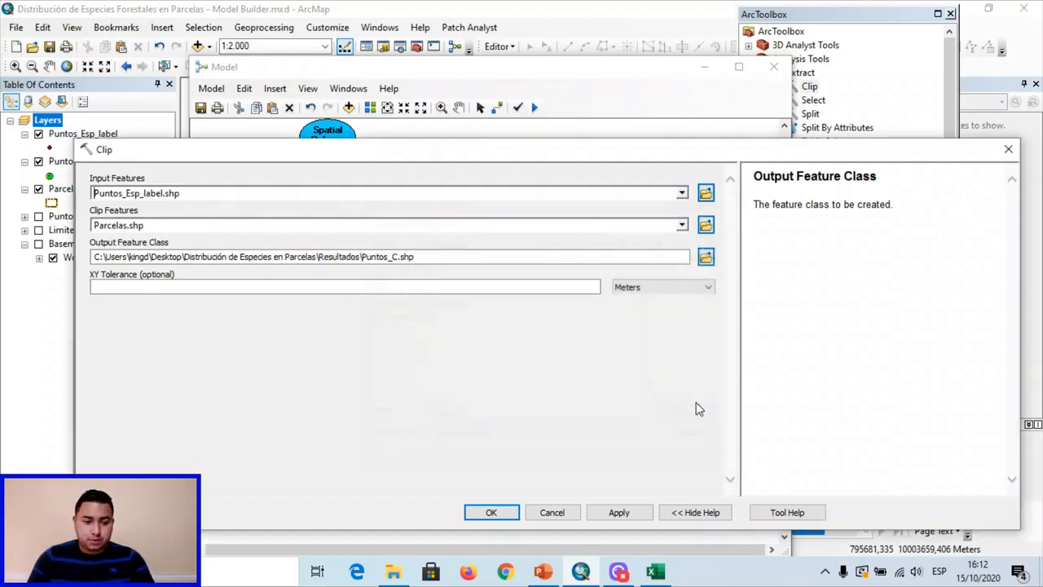
Confirm the Clip setup, place Clip and its Puntos_C.shp output beside the Create Fishnet outputs, and run the model
click(491, 513)
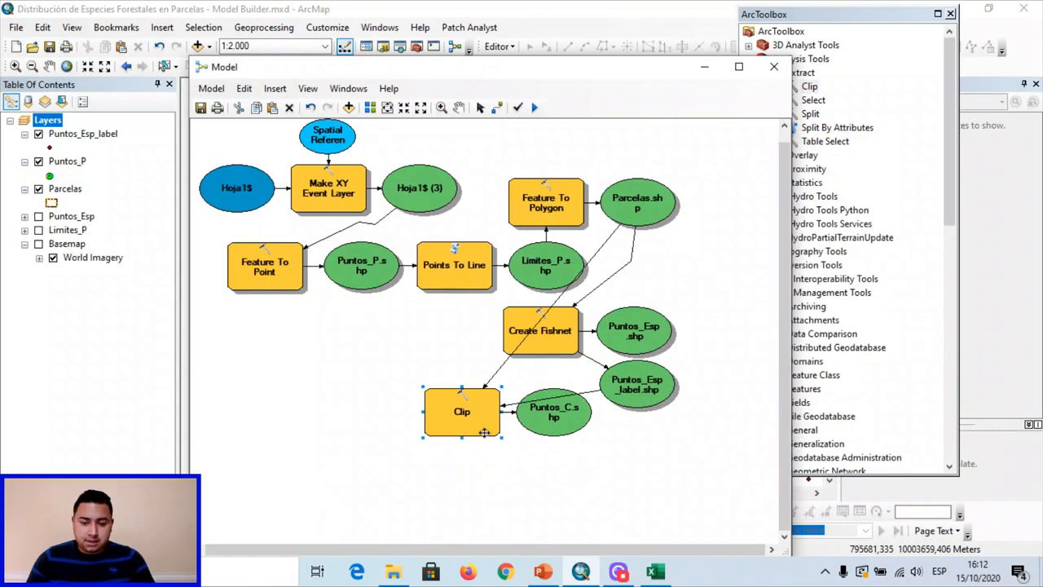
drag(473, 419, 741, 356)
drag(538, 428, 743, 414)
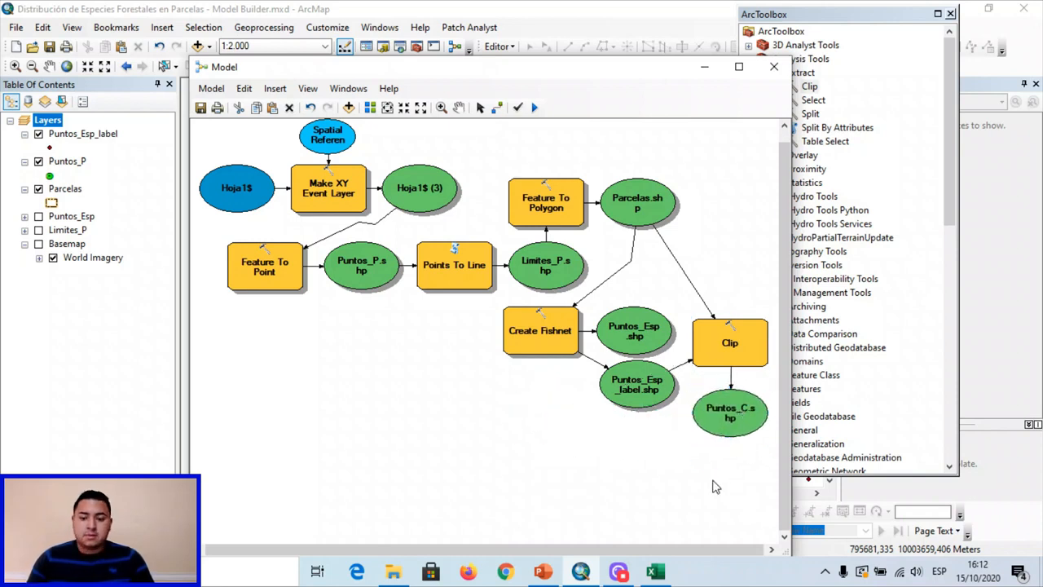
click(536, 108)
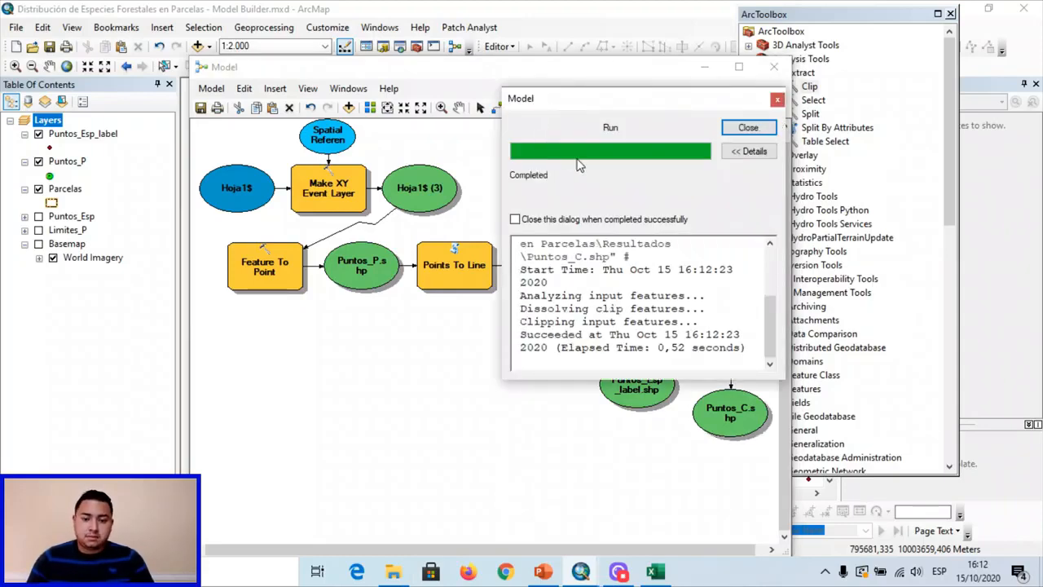
click(742, 128)
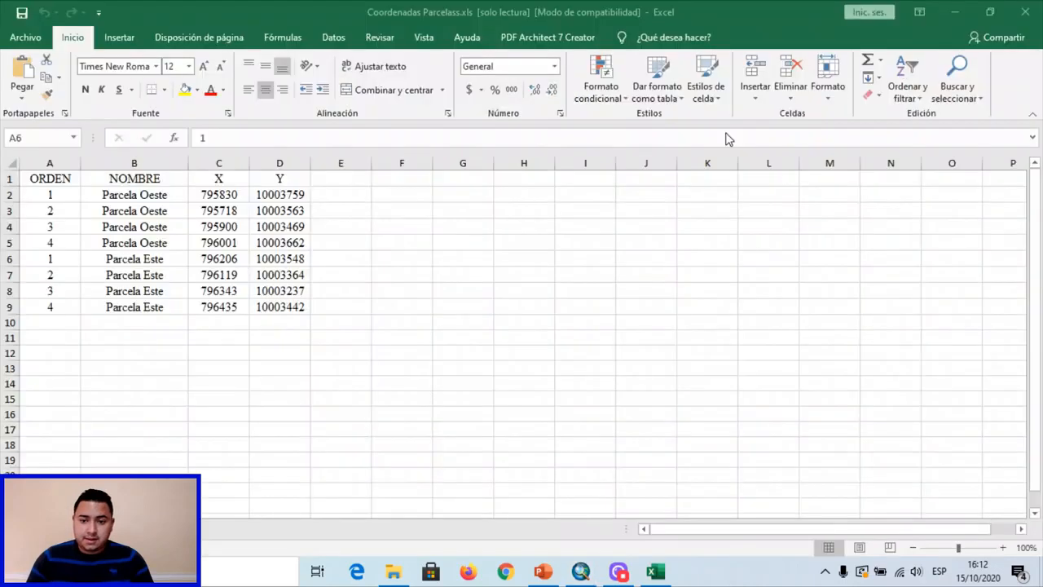
Add the Puntos_C.shp output to the map display, save the model and get its window out of the way
right_click(719, 405)
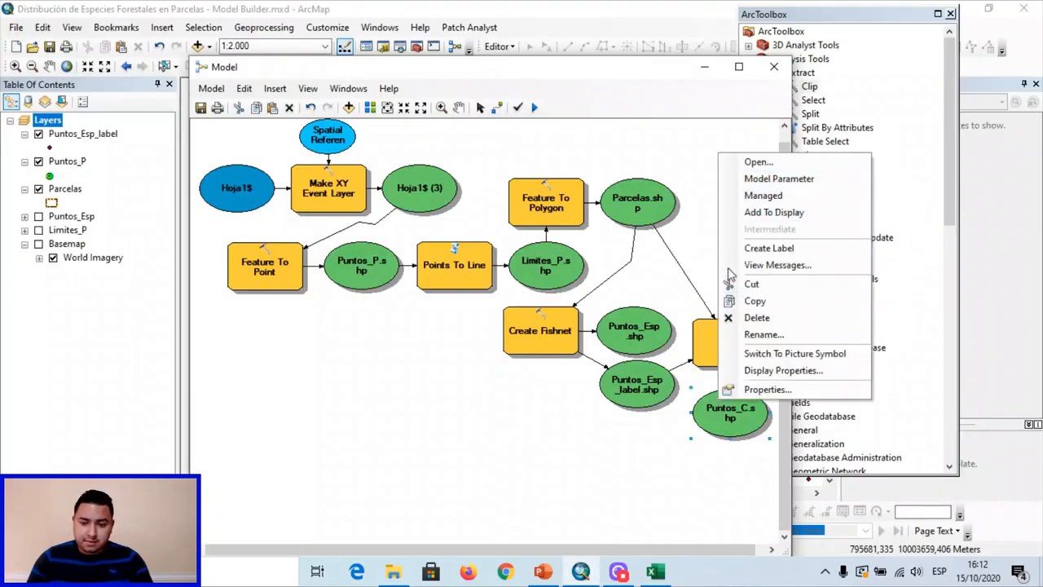
click(770, 211)
click(744, 187)
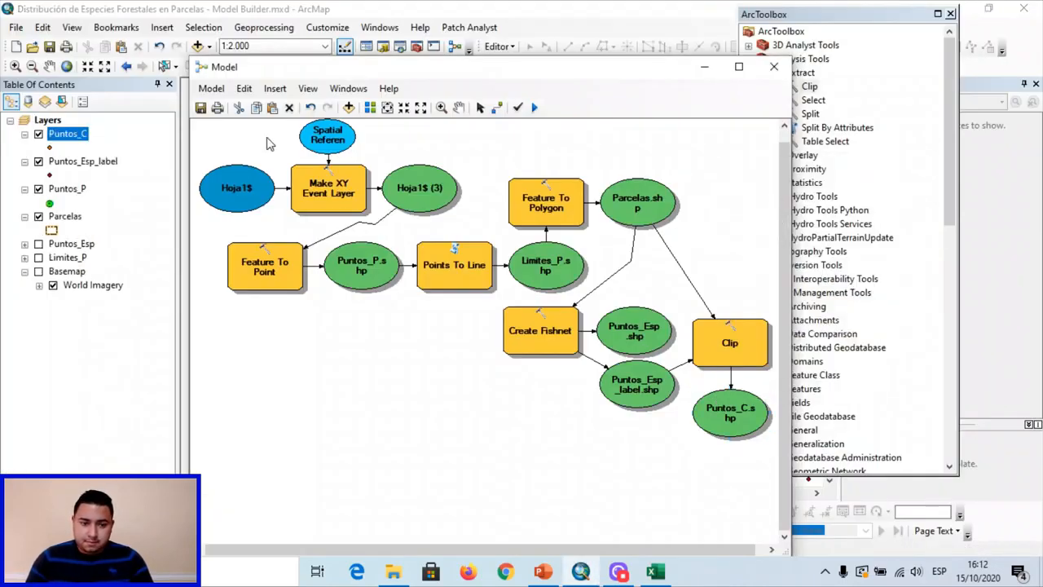
click(201, 108)
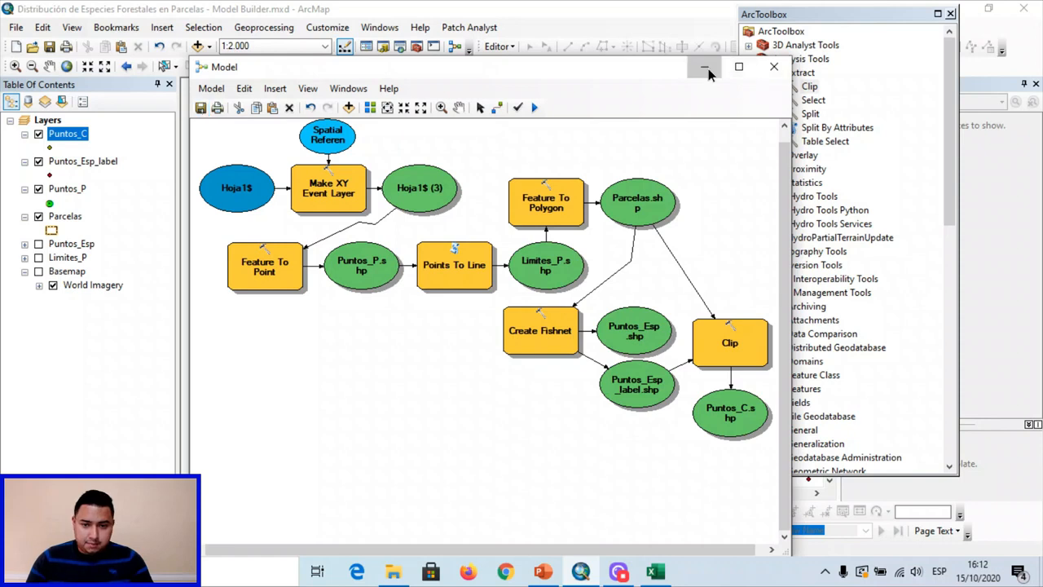
click(774, 66)
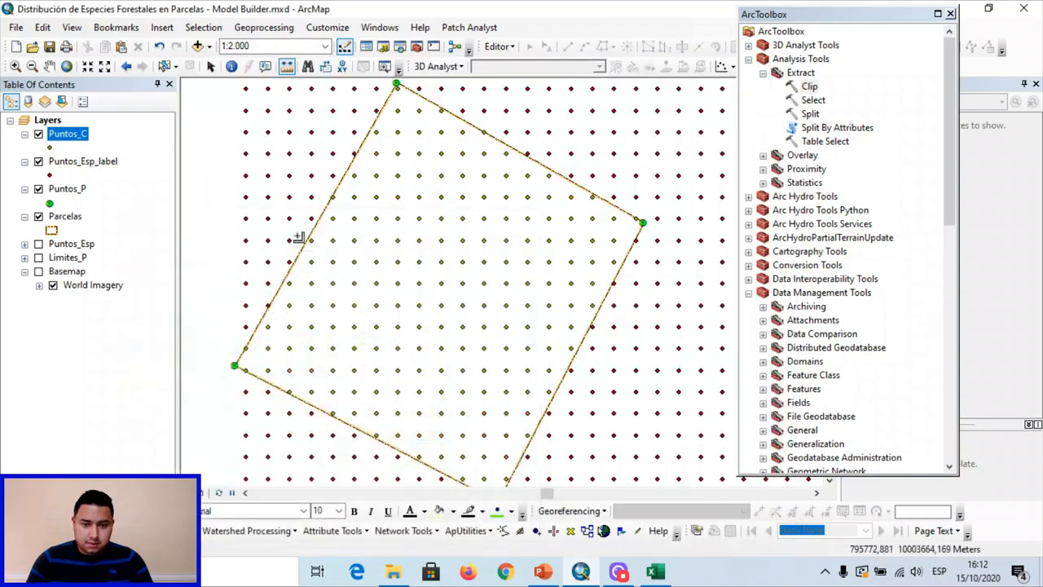
Hide the Puntos_Esp_label layer and move it below Puntos_Esp in the layer order with its legend collapsed
click(38, 161)
click(101, 166)
drag(101, 166, 31, 249)
click(24, 231)
Close ArcToolbox and examine the clipped points within the boundaries of both parcels, ending at the full extent of Puntos_C
scroll(540, 200, down, 1)
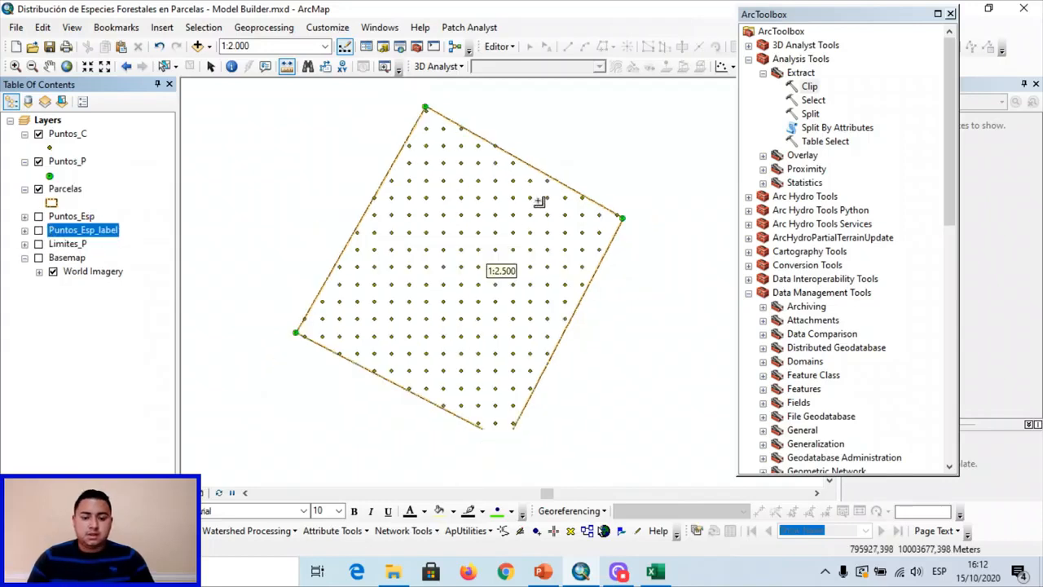
drag(542, 238, 493, 226)
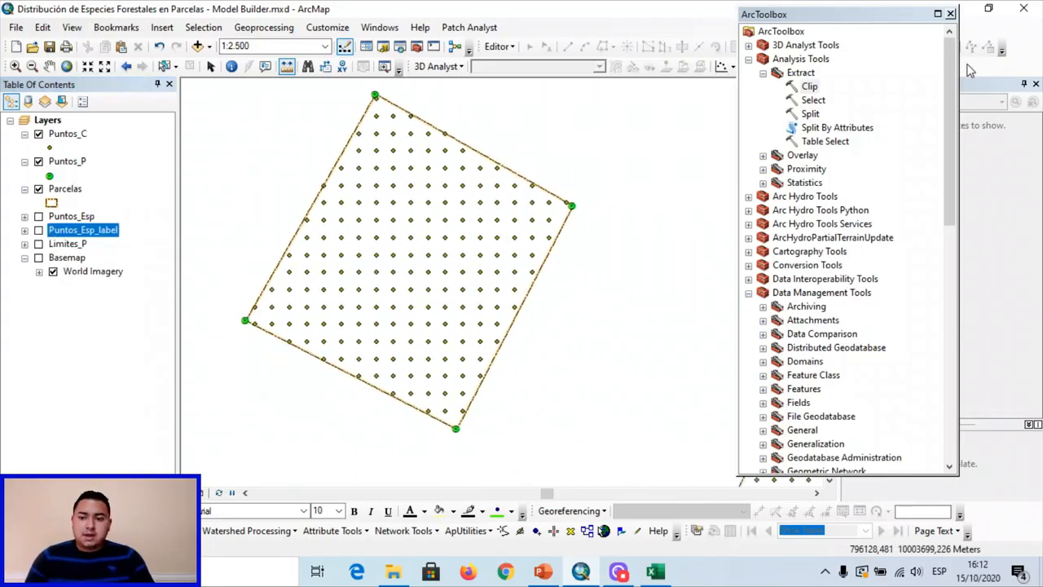
click(951, 14)
scroll(731, 197, down, 1)
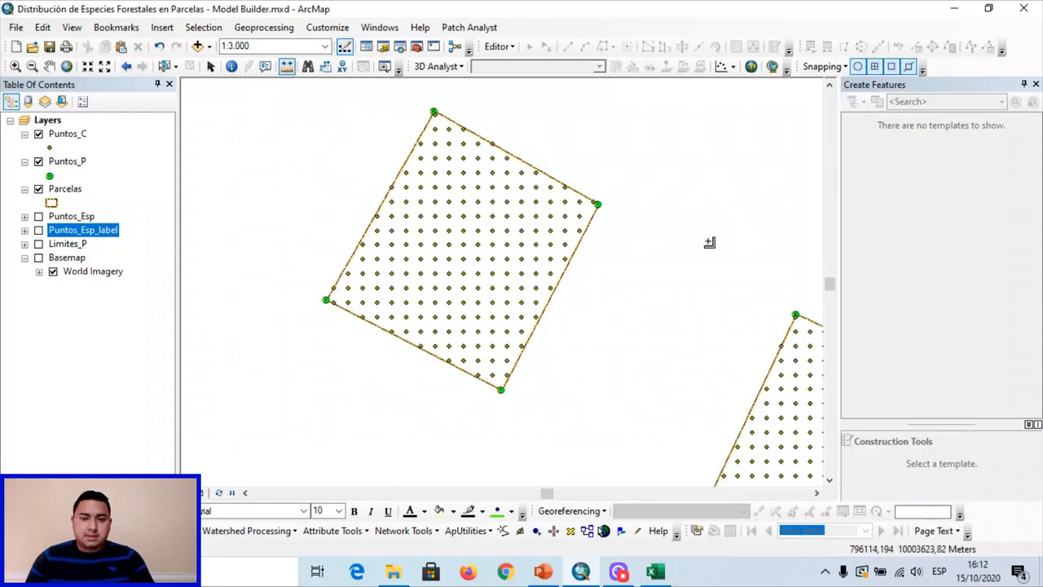
scroll(595, 233, down, 1)
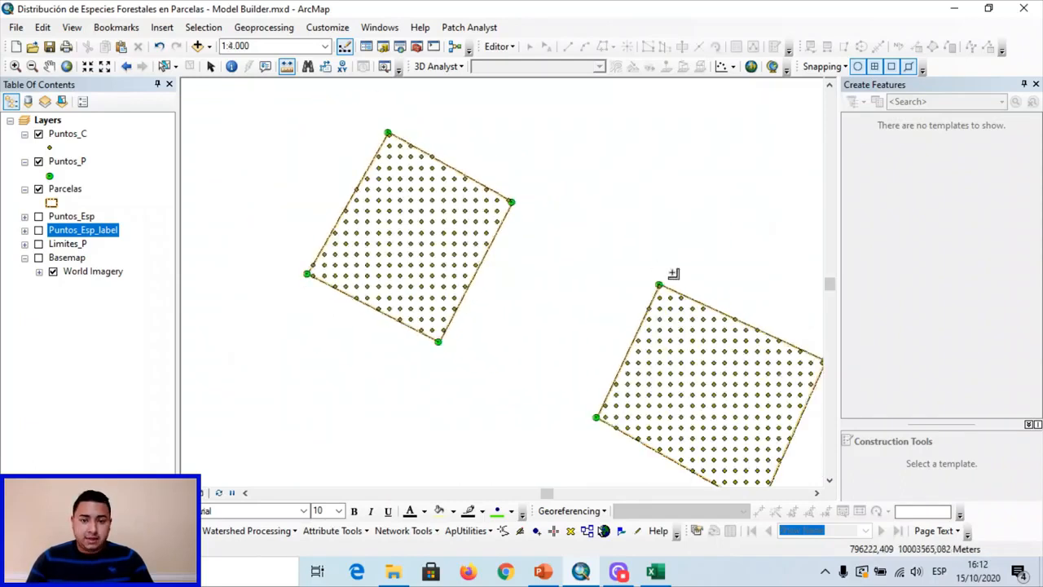
drag(582, 249, 607, 237)
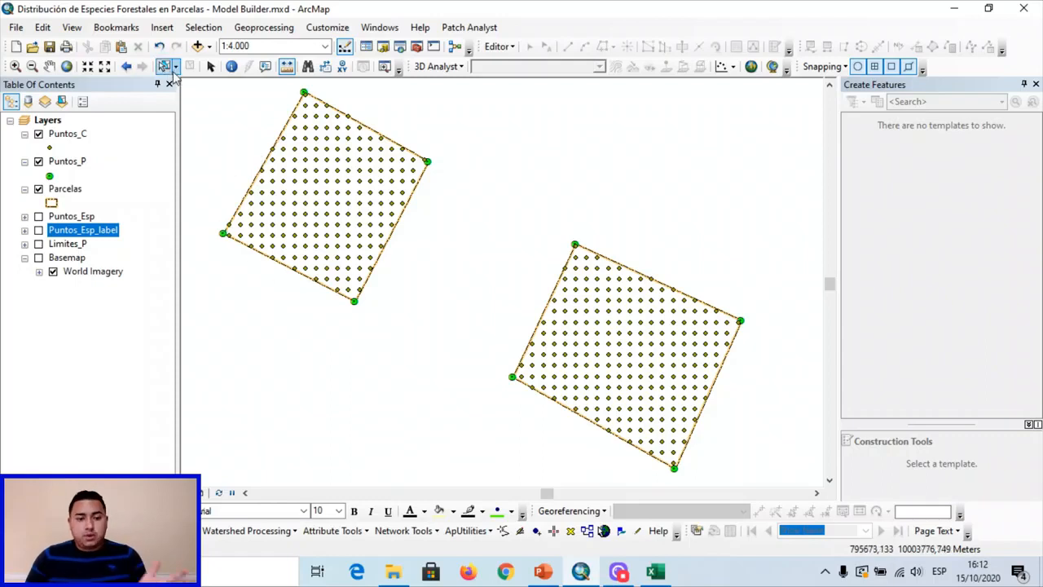
click(210, 66)
scroll(493, 263, down, 8)
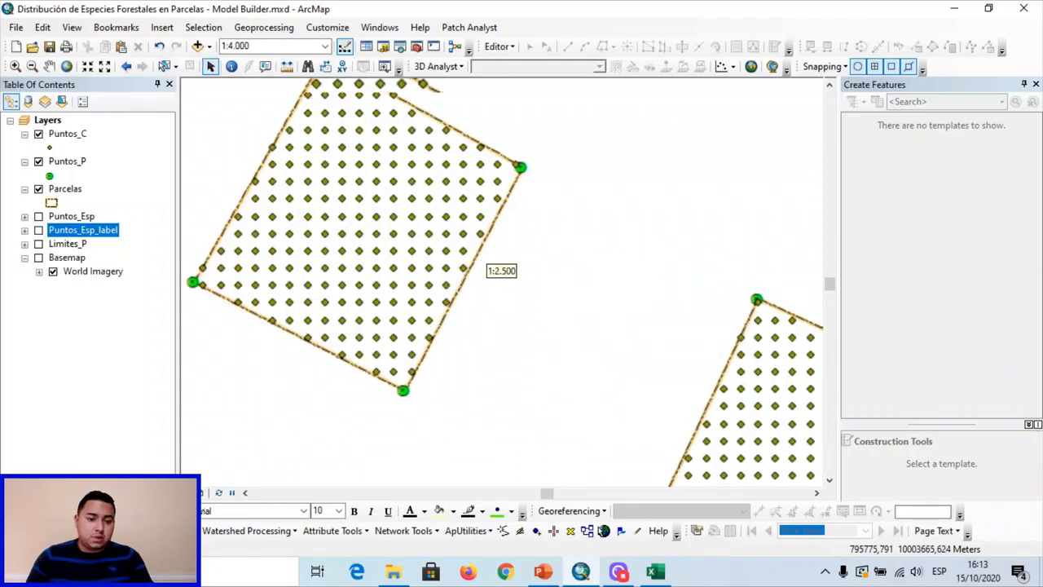
scroll(501, 270, down, 5)
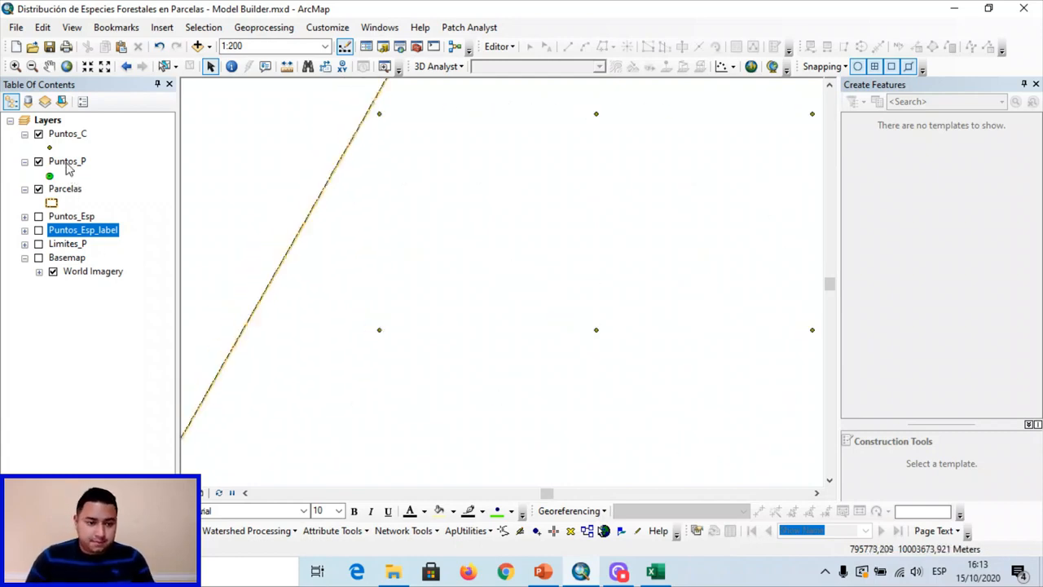
right_click(64, 135)
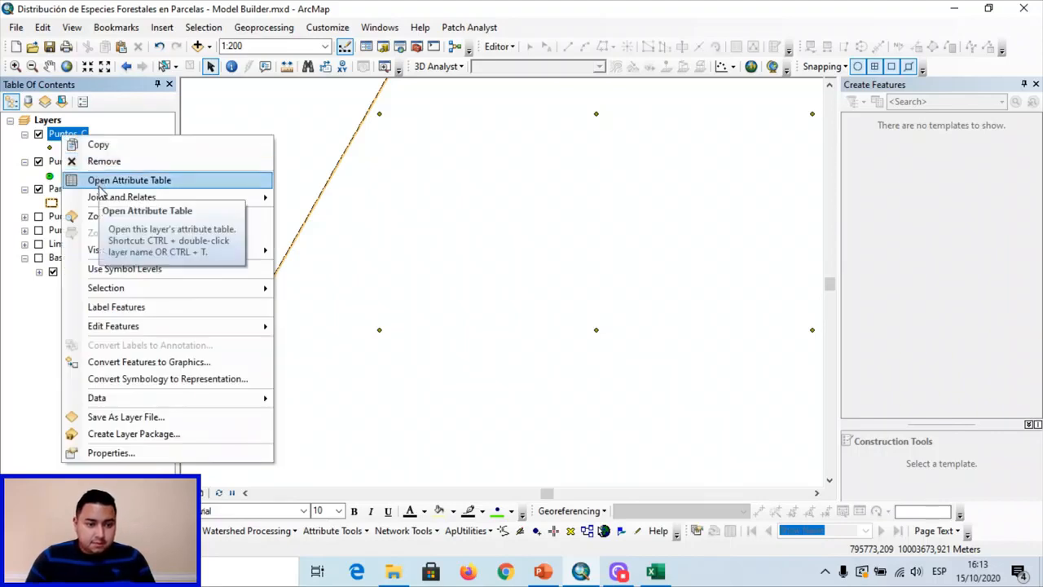
click(114, 216)
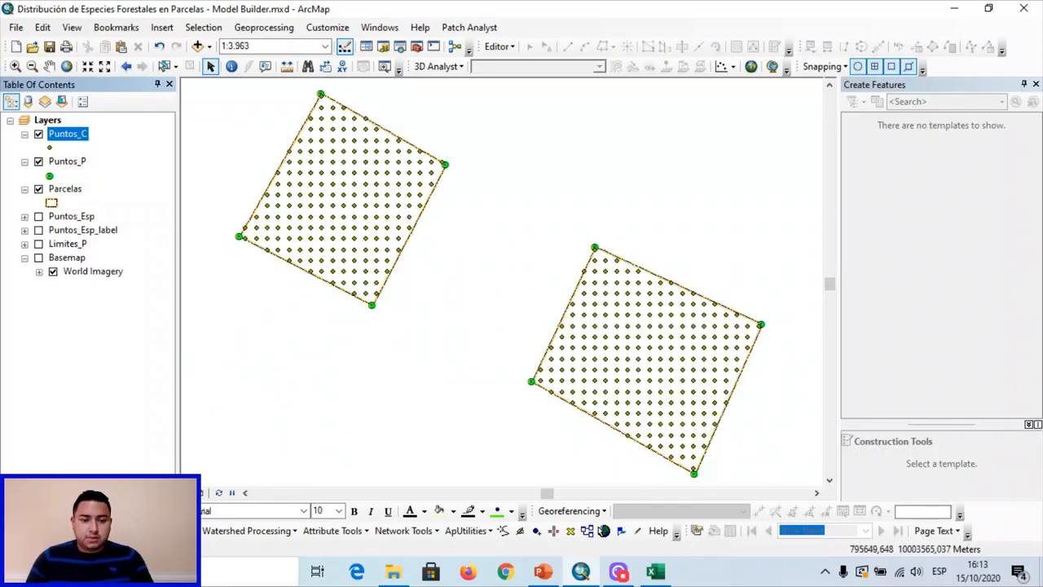
Change the Puntos_C point symbol colour to yellow
click(49, 148)
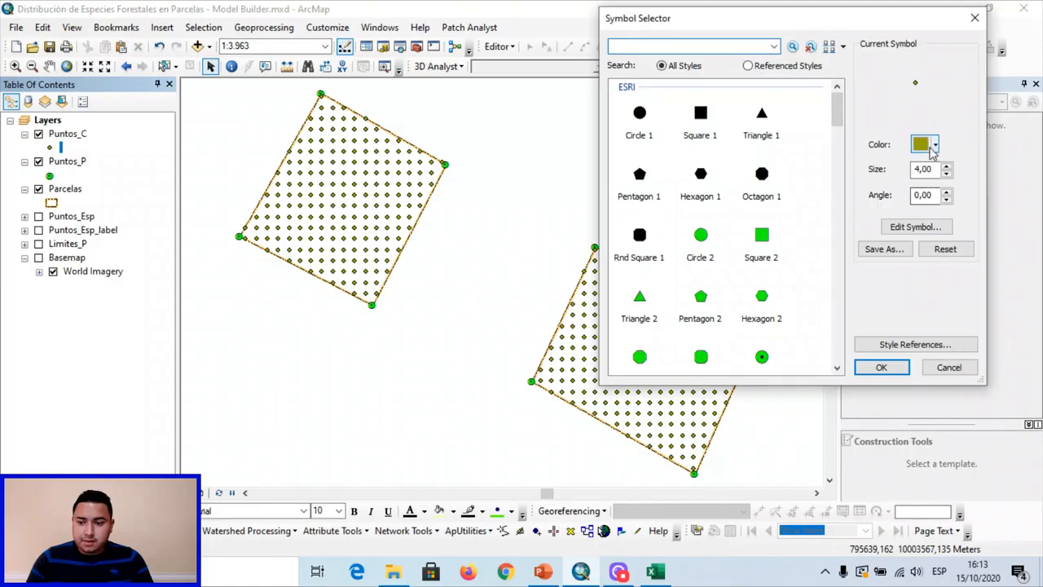
click(929, 144)
click(939, 212)
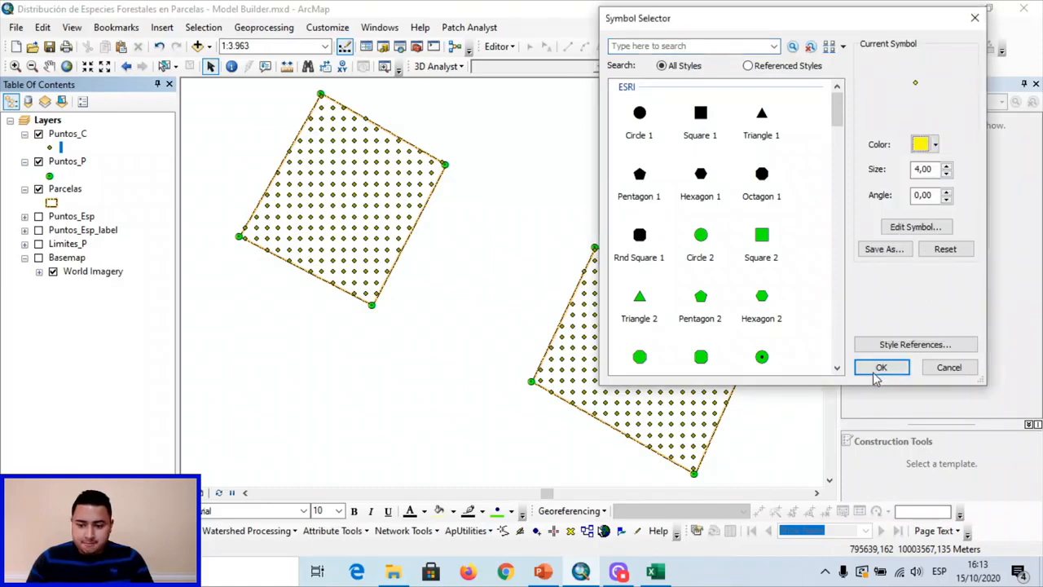
click(881, 367)
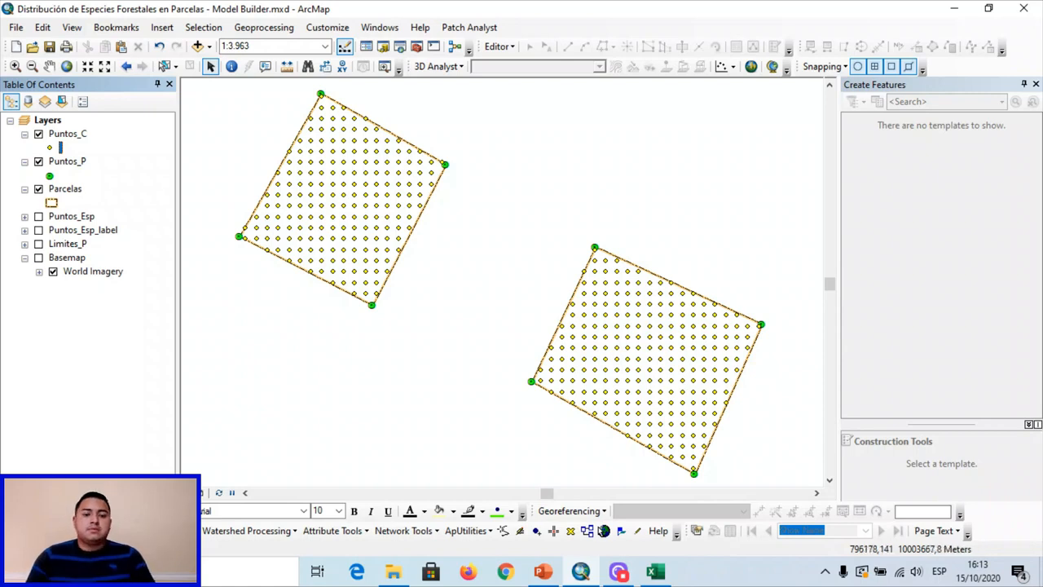
click(63, 136)
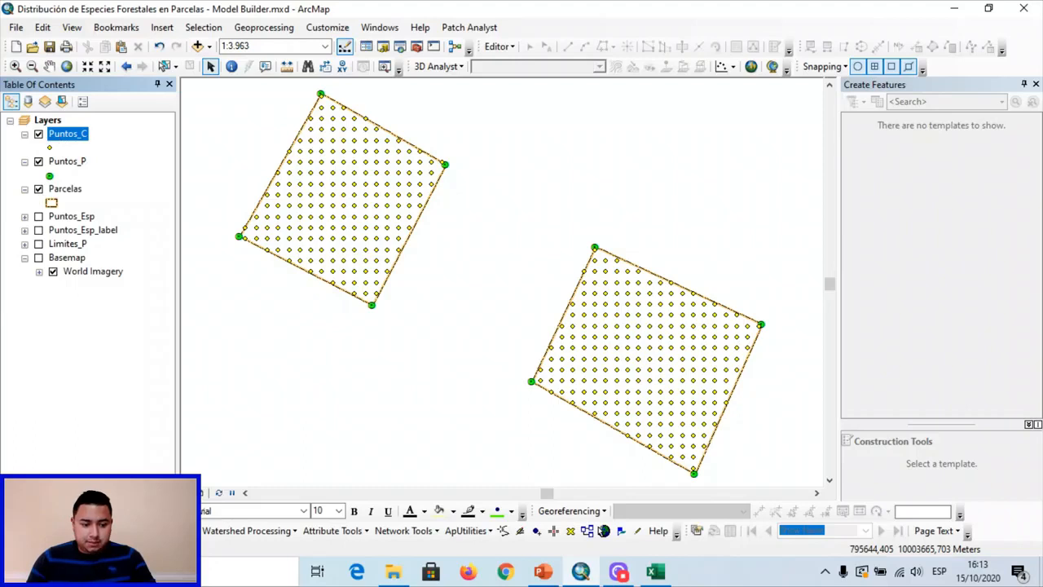
Restore the Model window and add the Add XY Coordinates tool from Data Management Tools' Features toolset below Create Fishnet
click(599, 527)
drag(572, 75, 481, 91)
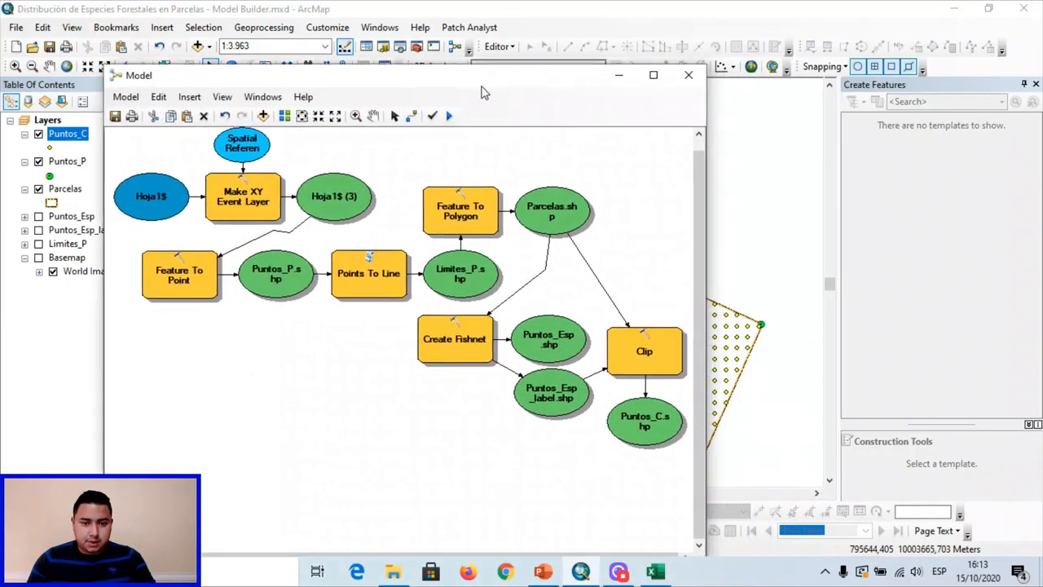
click(417, 47)
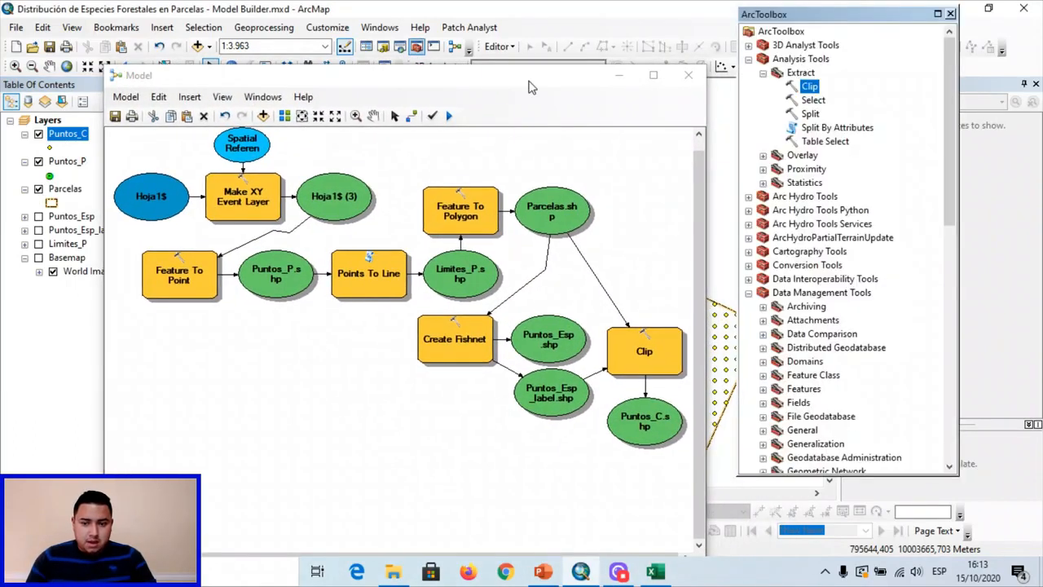
click(748, 59)
click(748, 168)
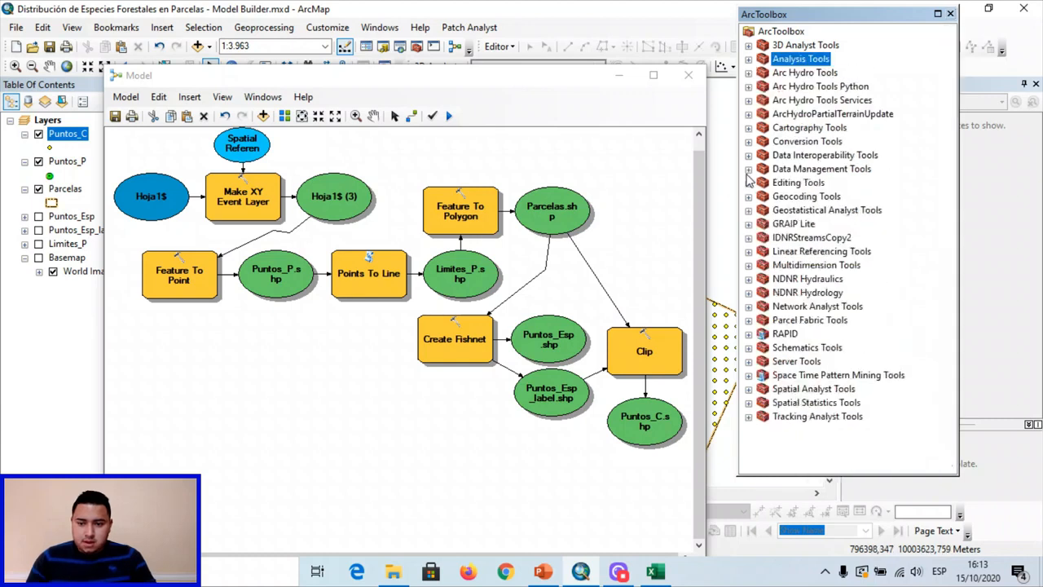
click(749, 168)
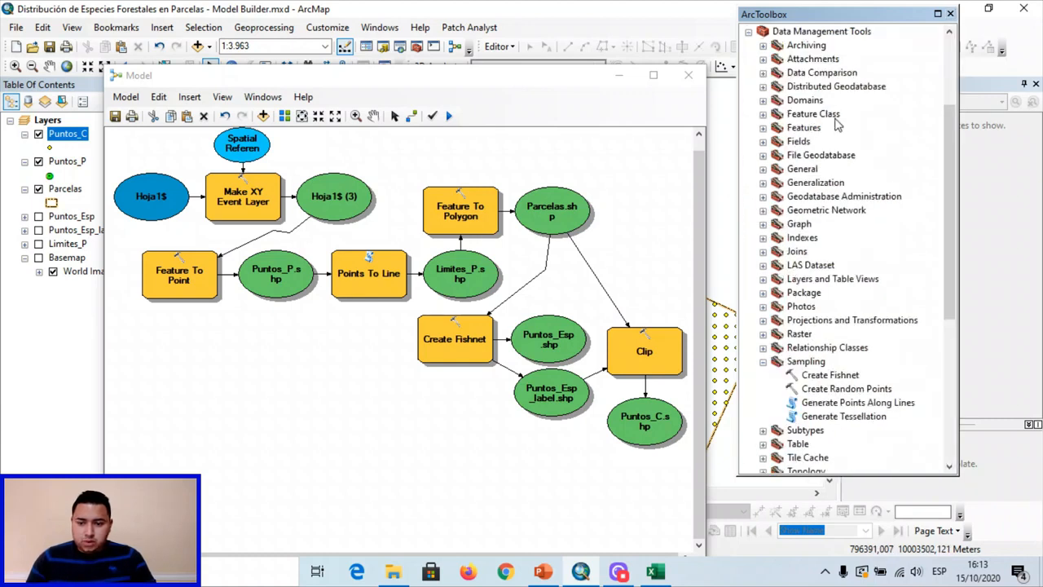
click(763, 128)
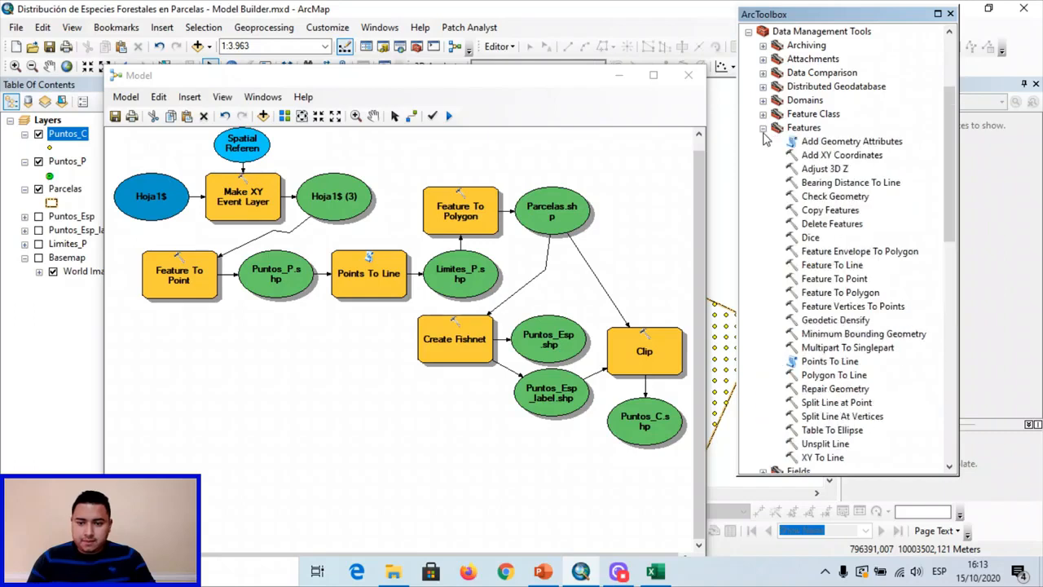
click(842, 156)
drag(869, 160, 370, 427)
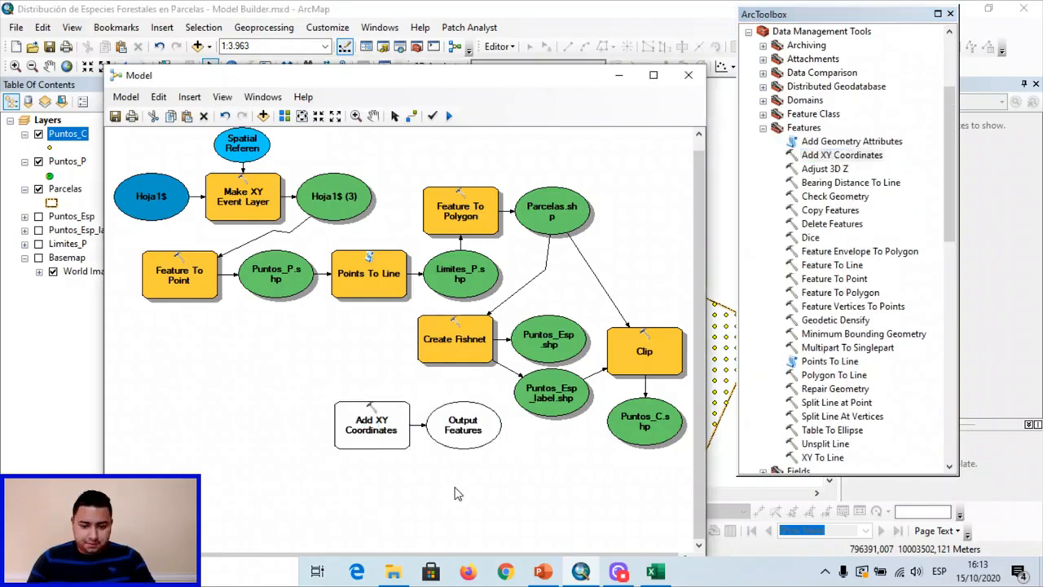
Move the Clip tool together with its Puntos_C.shp output higher in the model diagram, nearer to Parcelas.shp
click(389, 435)
click(512, 491)
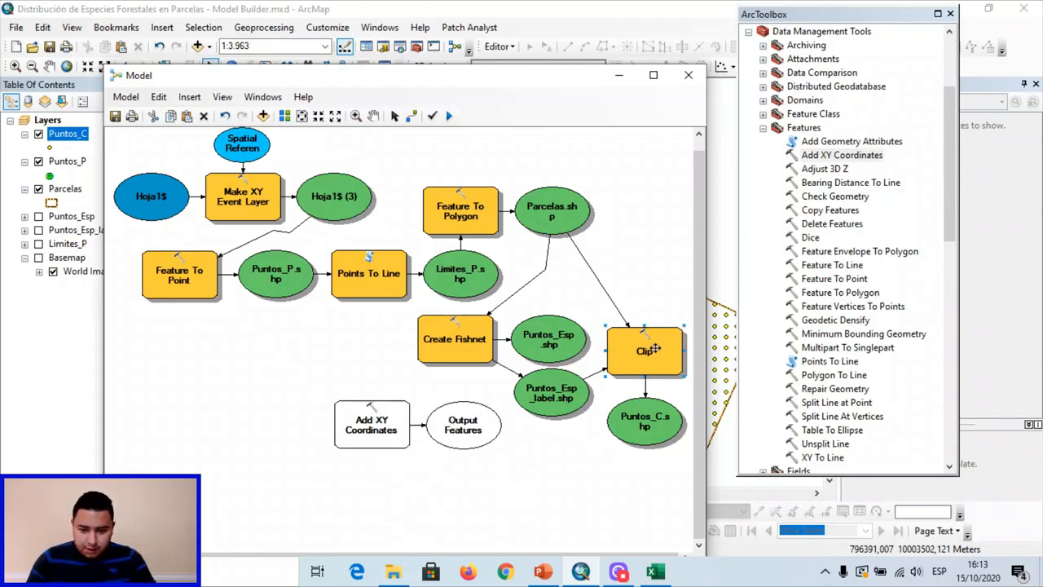
drag(651, 342, 651, 280)
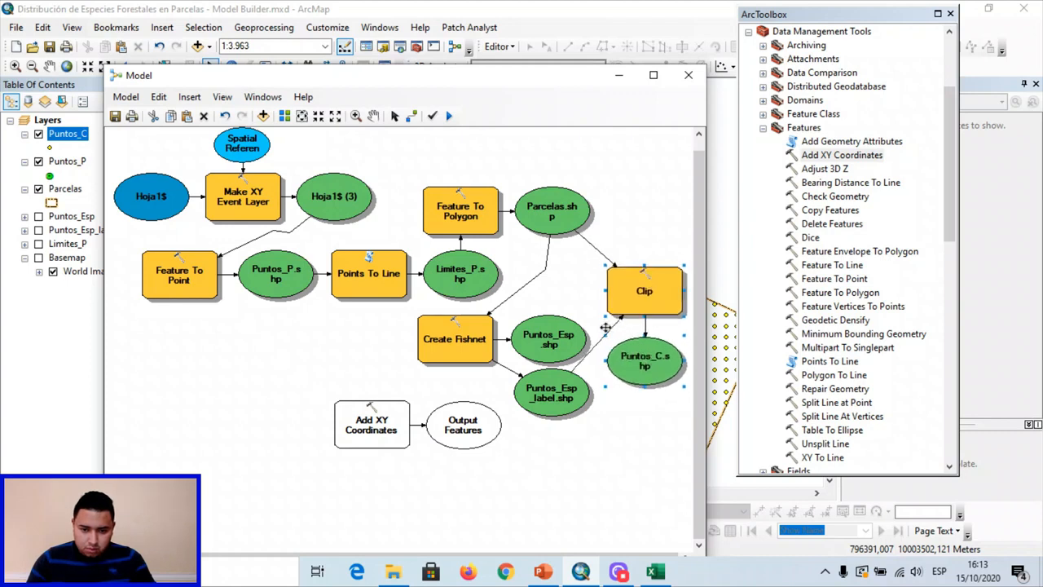